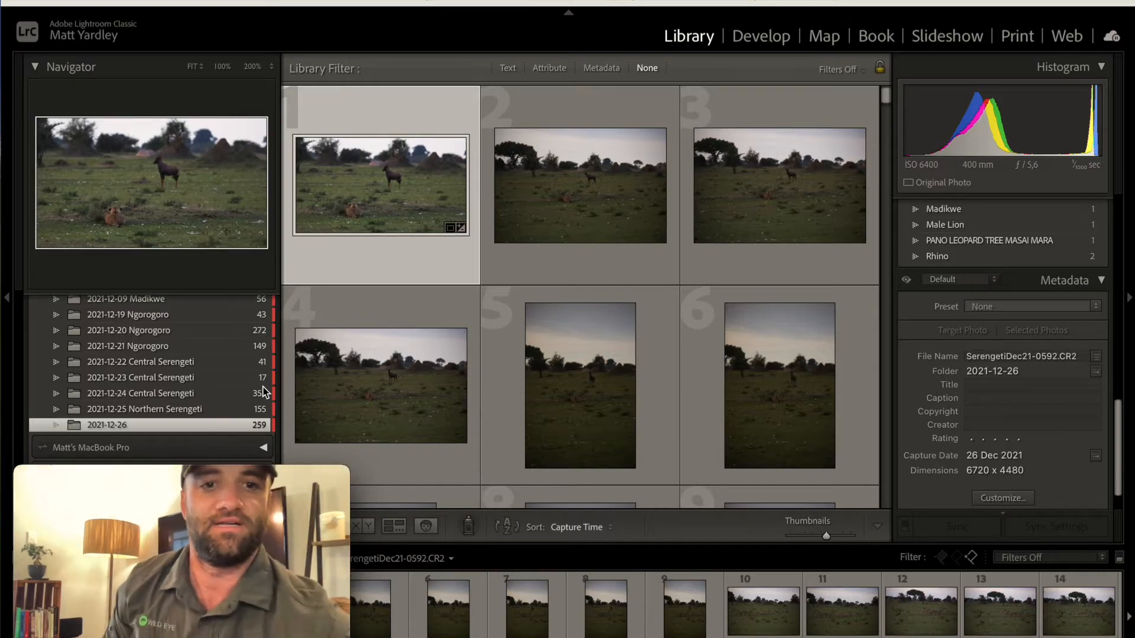
key(shift+super+i)
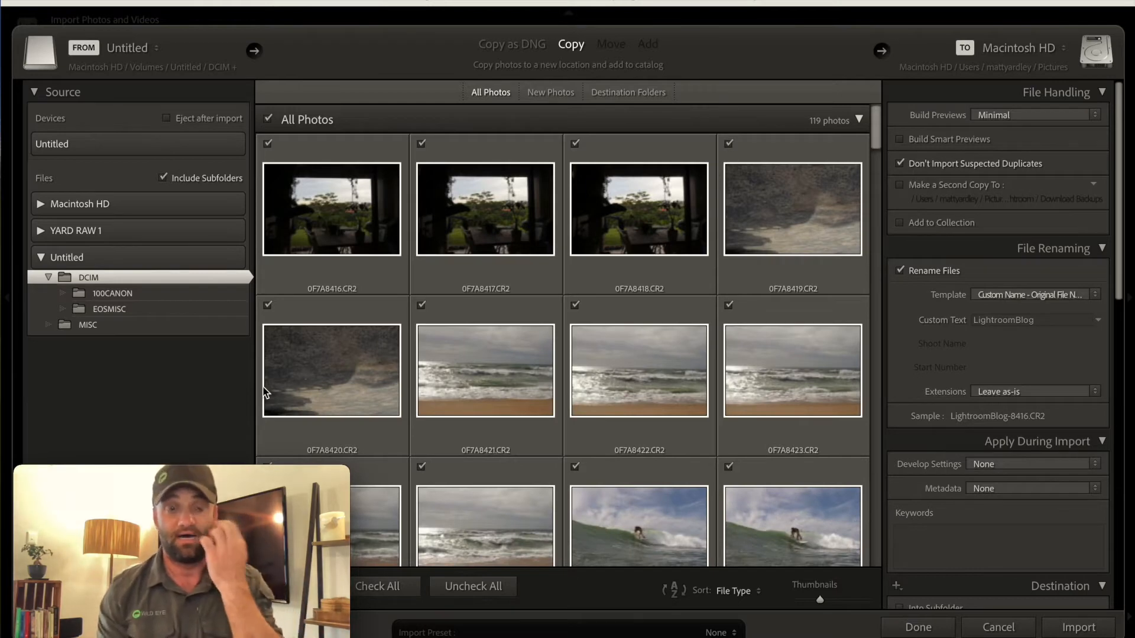
scroll(486, 388, down, 3)
scroll(486, 388, up, 3)
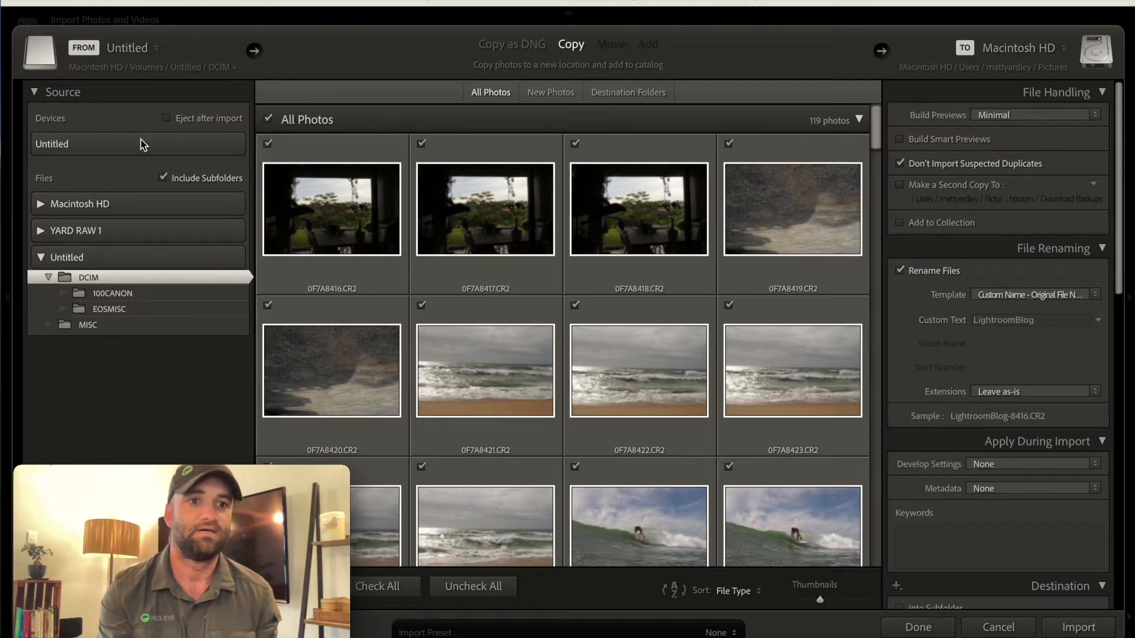
click(998, 627)
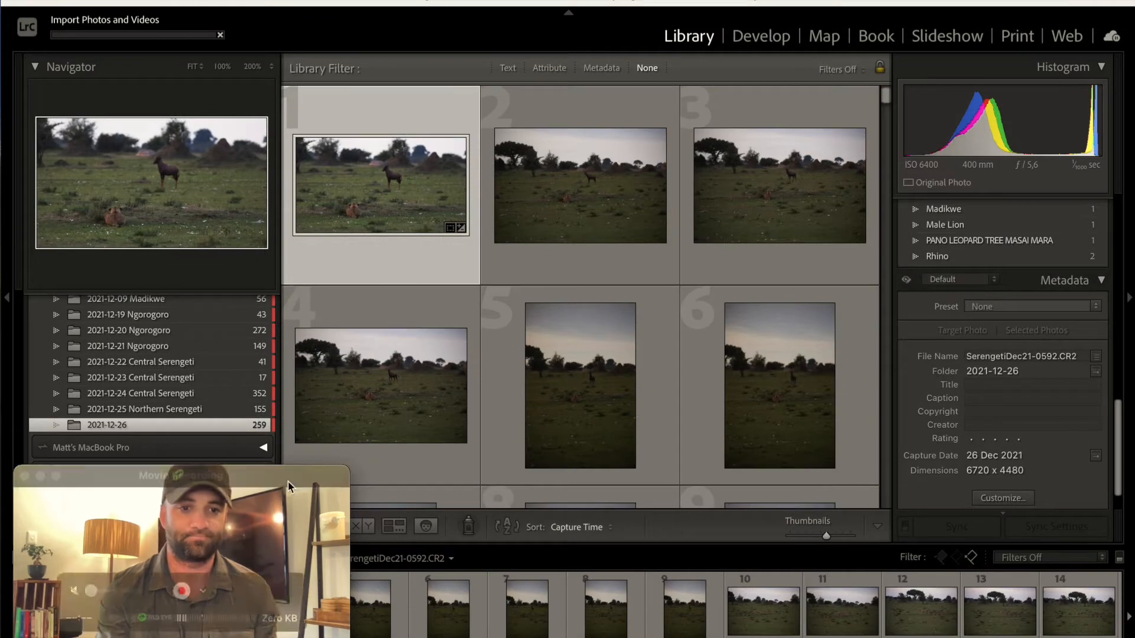
drag(235, 466, 550, 474)
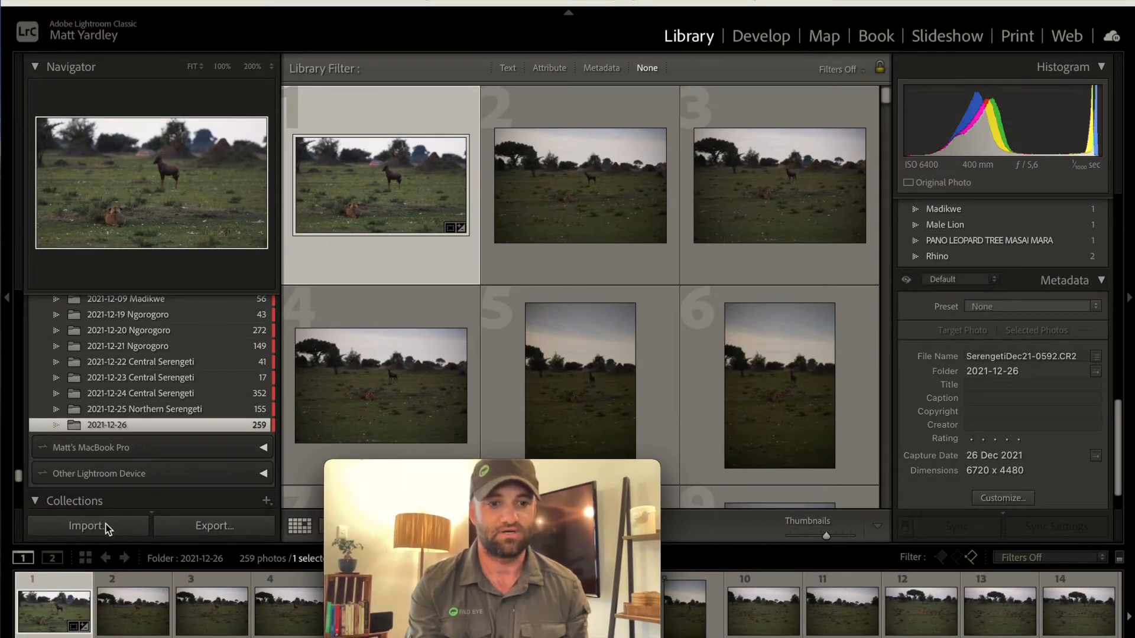
Step: Start a photo import from the memory card's DCIM folder and look over the import and destination settings
click(88, 525)
drag(561, 472, 243, 472)
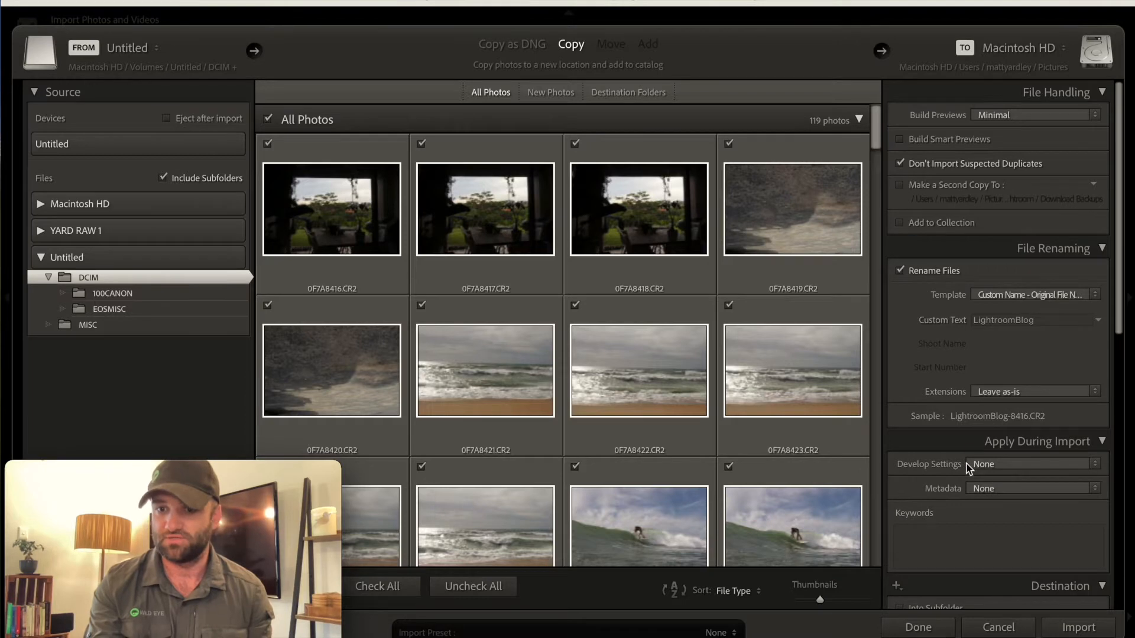
scroll(969, 464, down, 10)
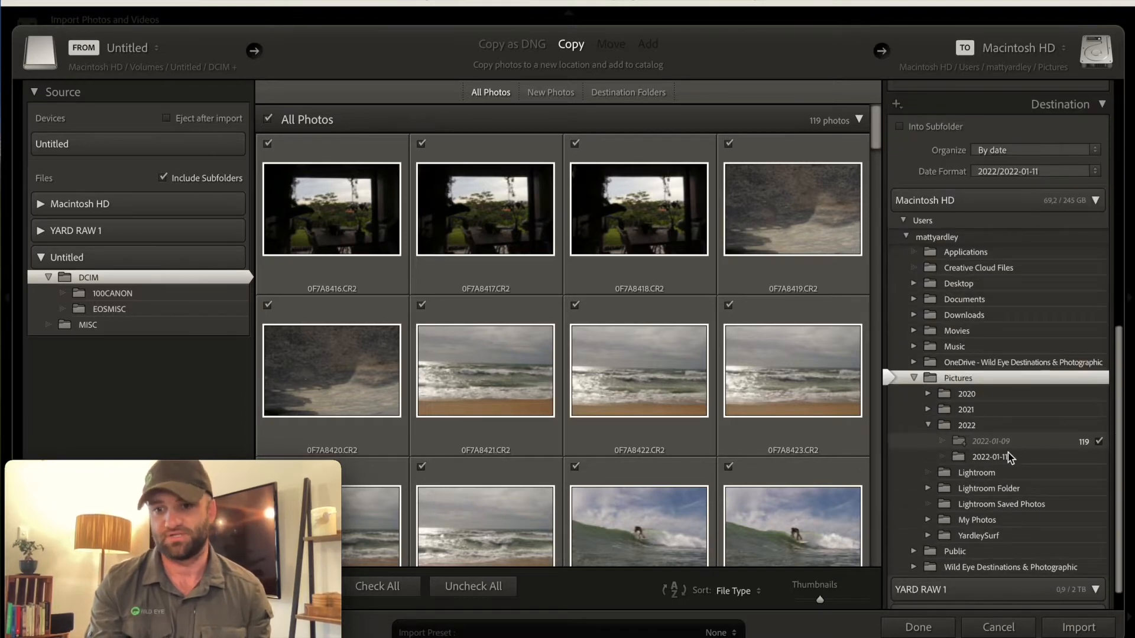
scroll(1008, 457, down, 2)
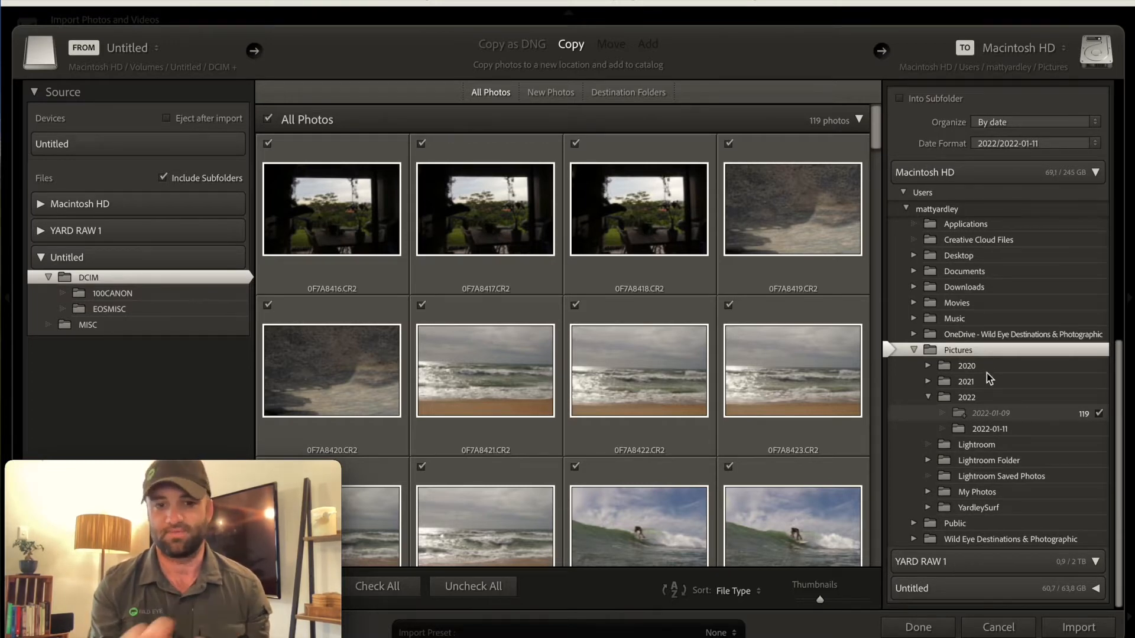
scroll(989, 378, up, 10)
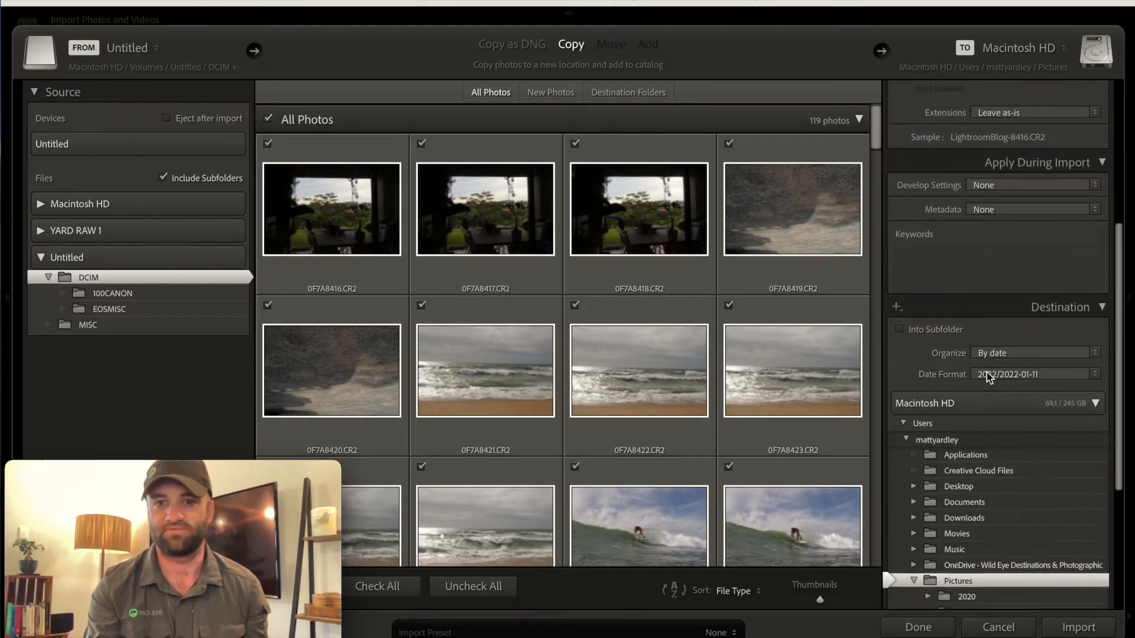
scroll(988, 376, up, 5)
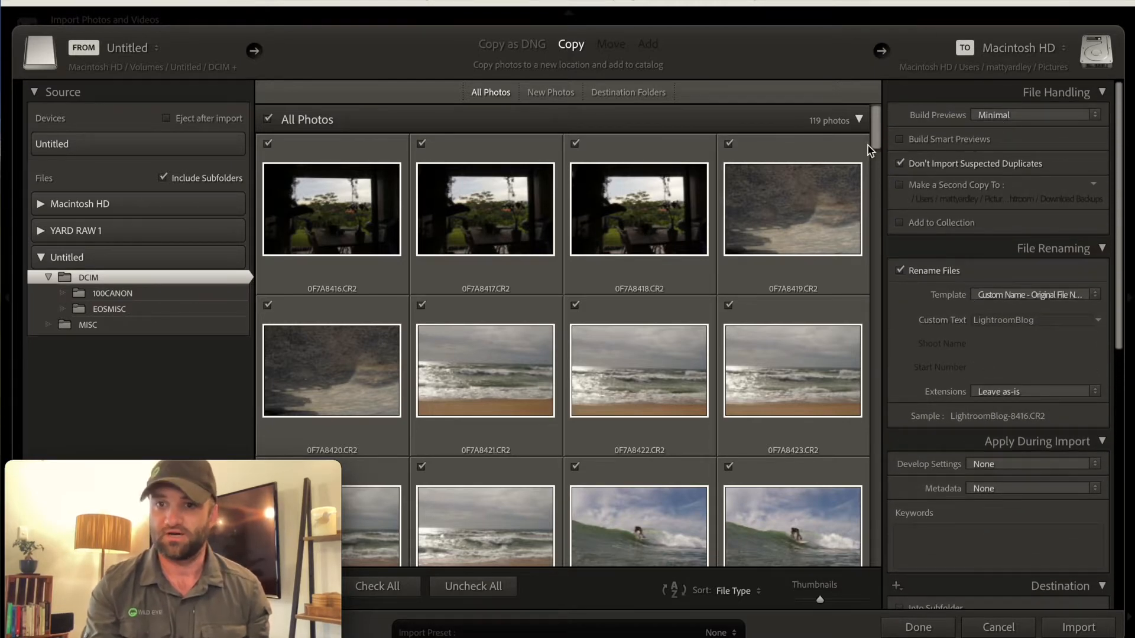
Step: Enable Build Smart Previews and choose the Custom Name - Original File Number template for renaming the files
click(899, 140)
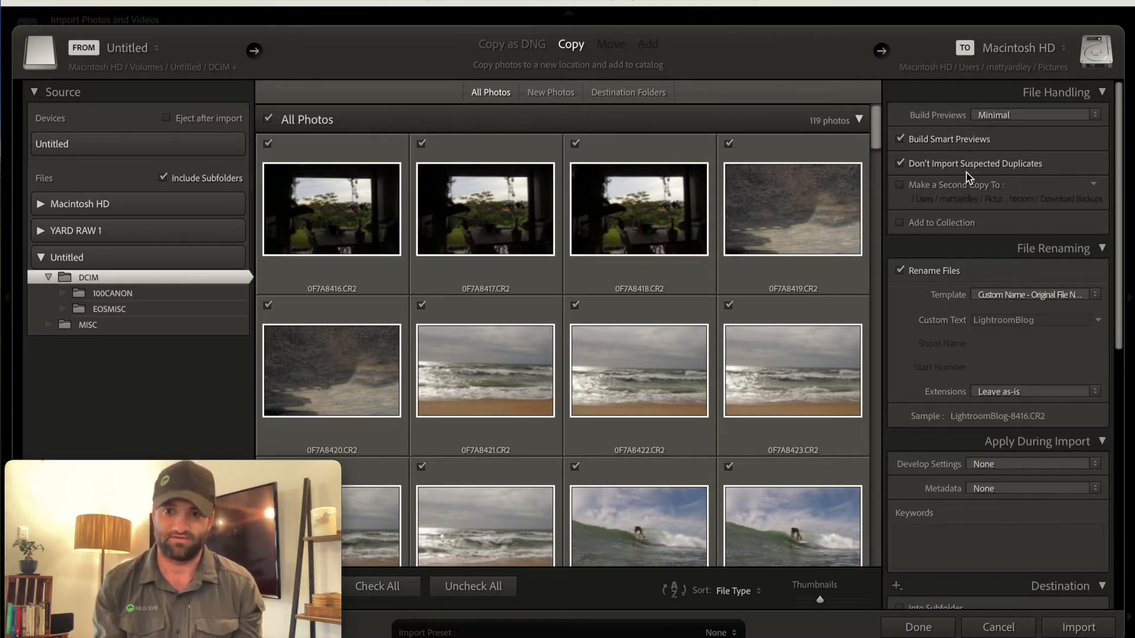
scroll(969, 177, down, 2)
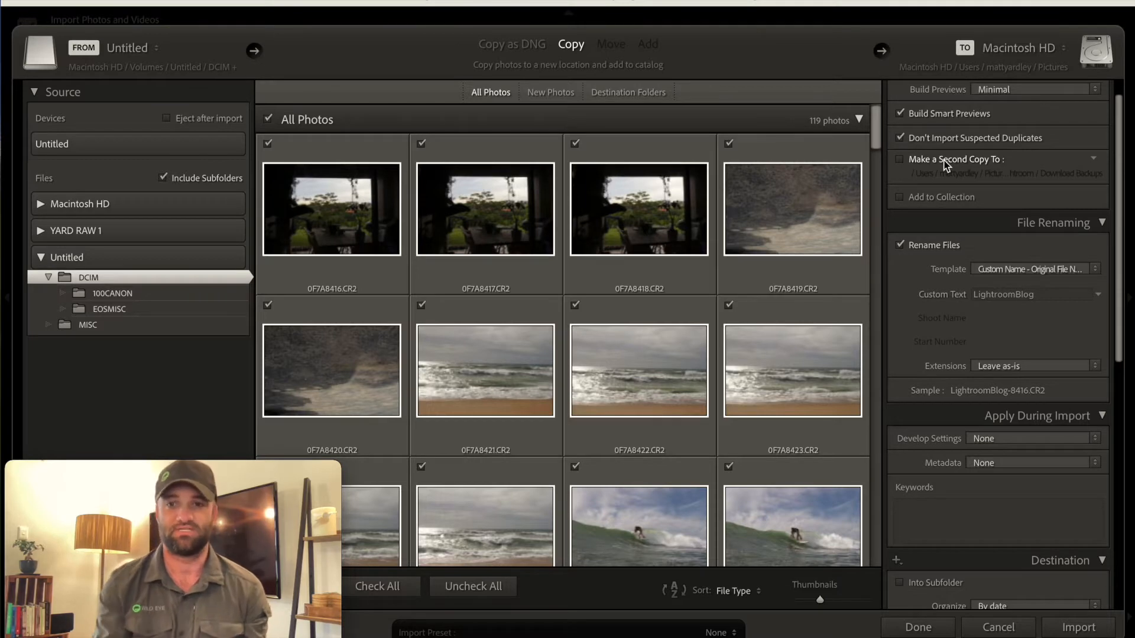
scroll(944, 160, down, 3)
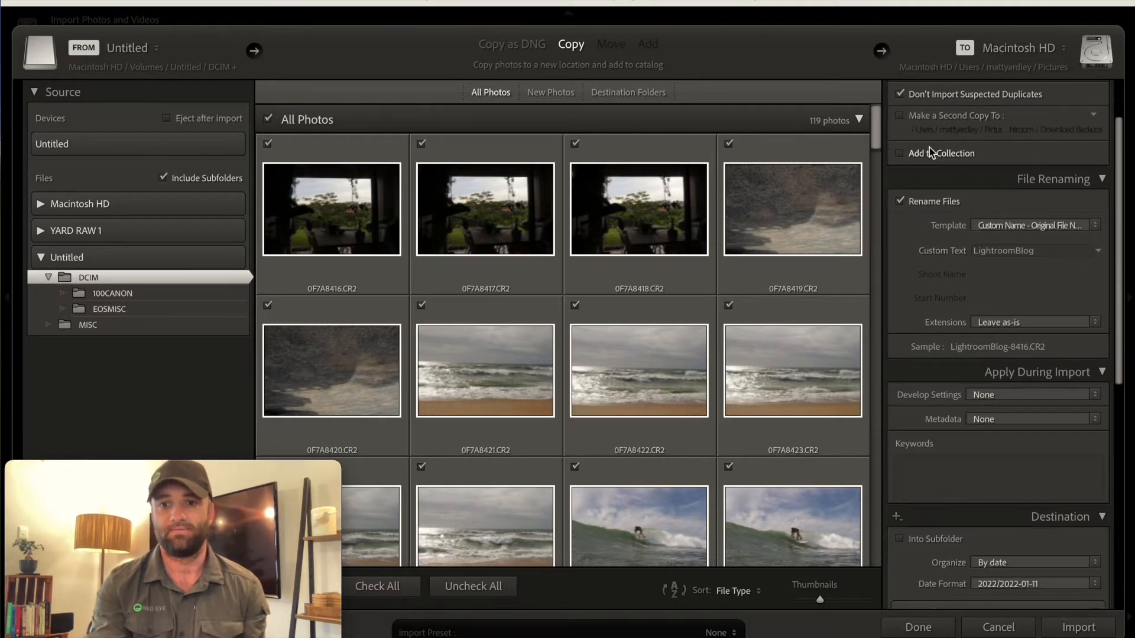
scroll(942, 158, down, 2)
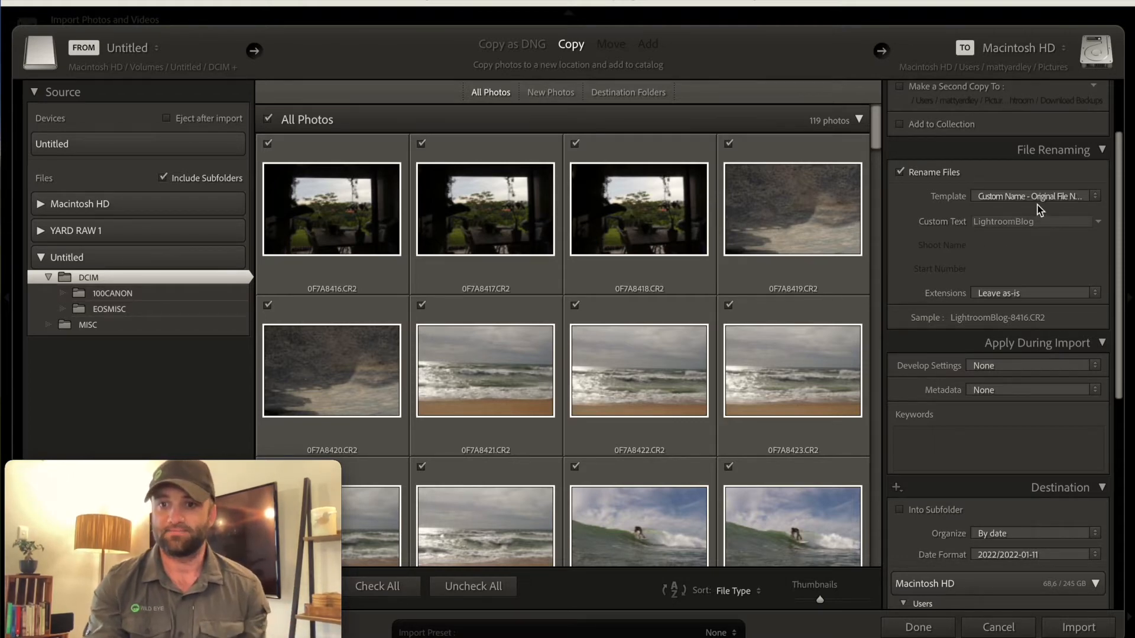
click(1095, 196)
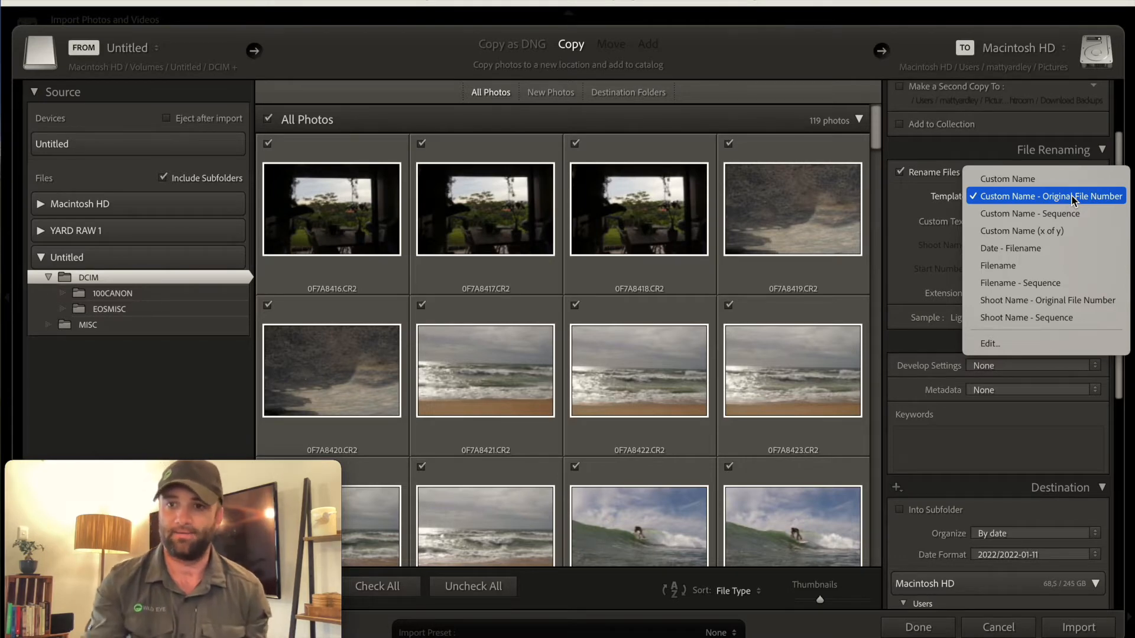
click(1073, 197)
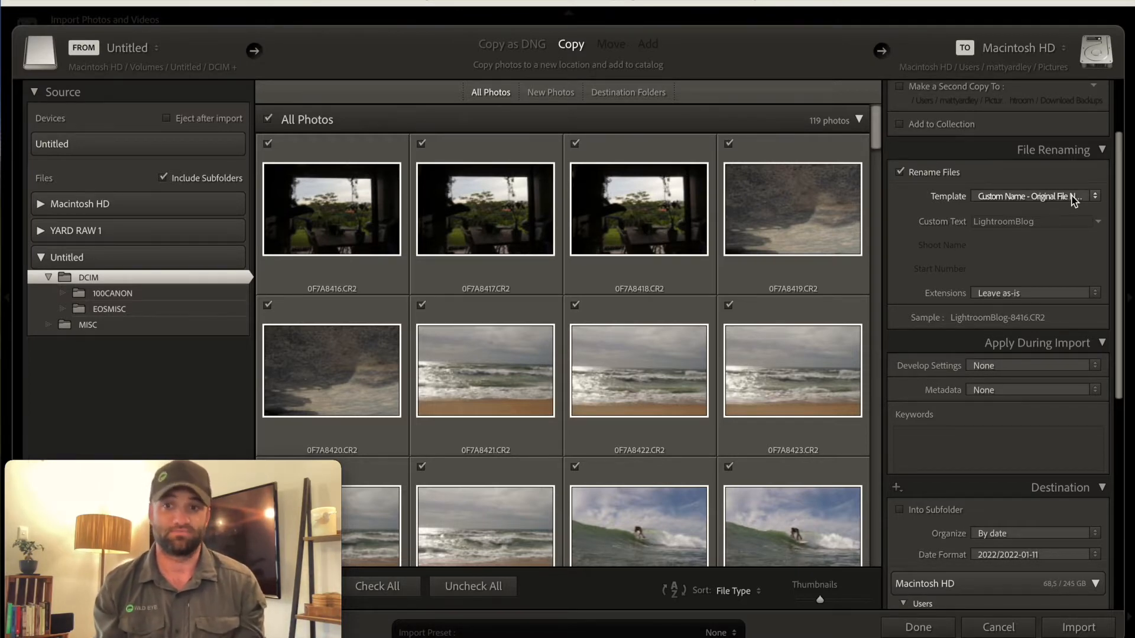
Step: Set the custom text for the renamed files to SurfSaltiesMAinJan22
click(1016, 223)
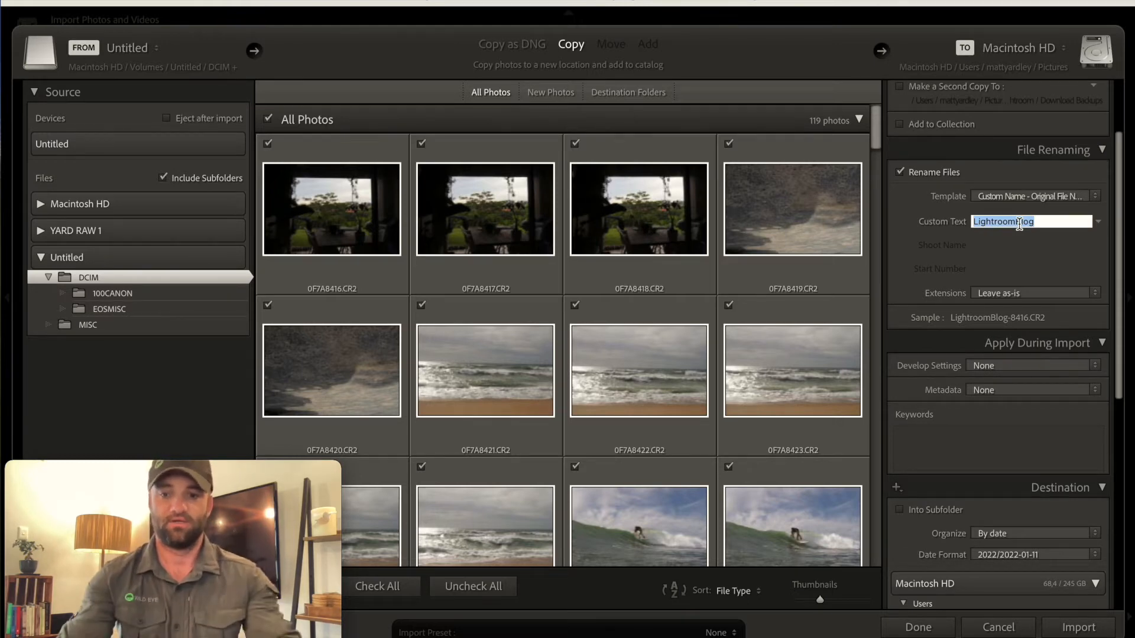
text(SURF)
key(BackSpace)
key(BackSpace)
key(BackSpace)
key(BackSpace)
key(BackSpace)
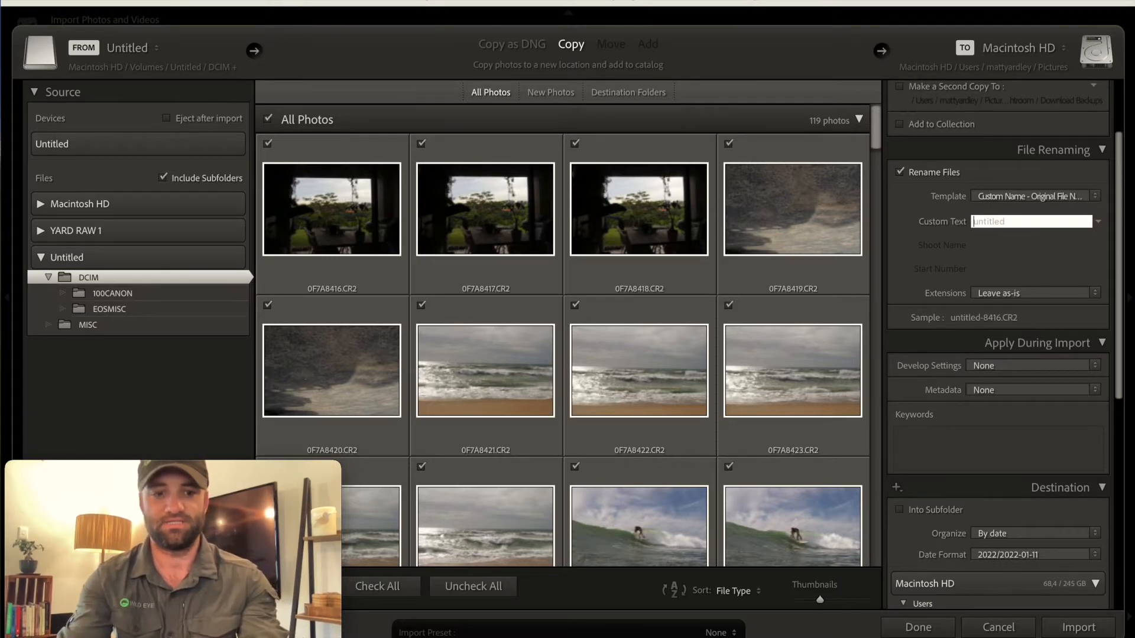
text(Surf)
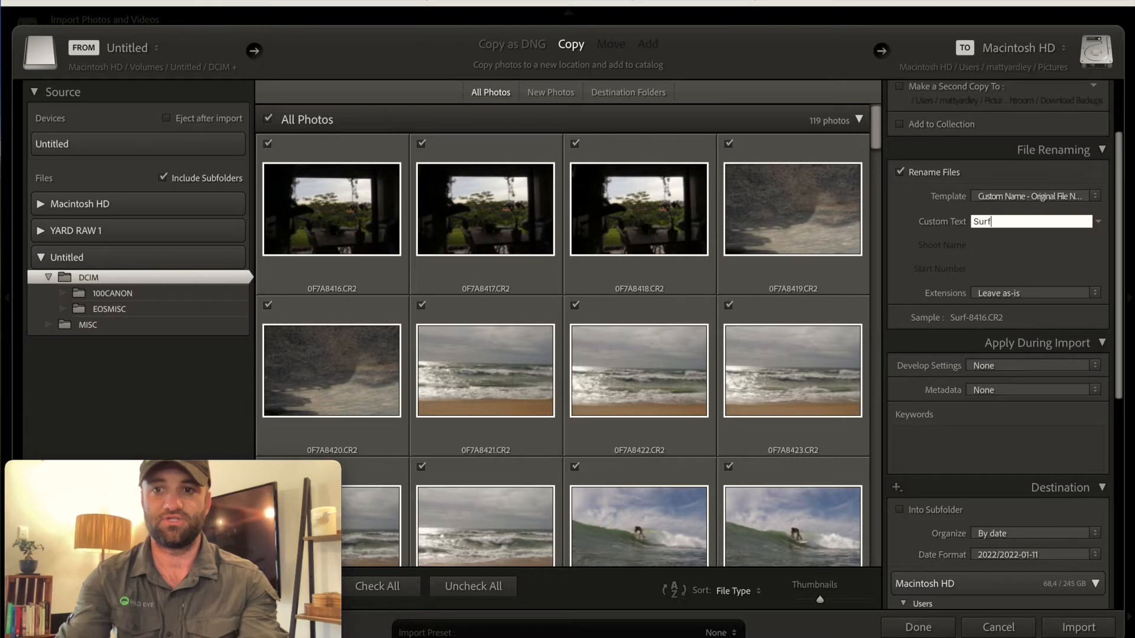
text(Saltie)
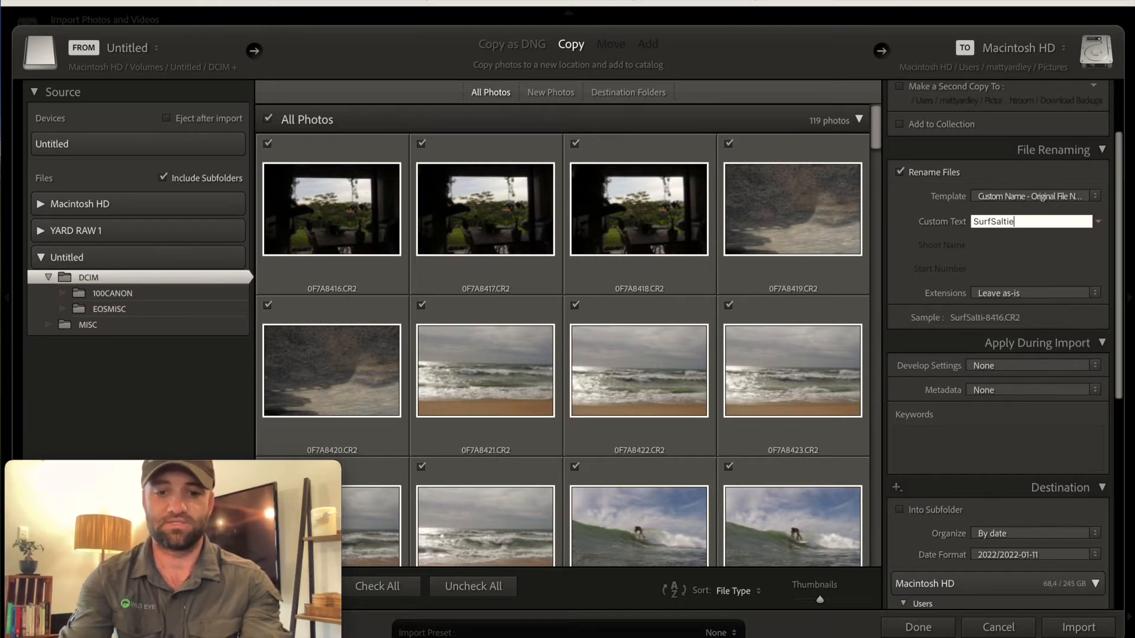
text(sMAin)
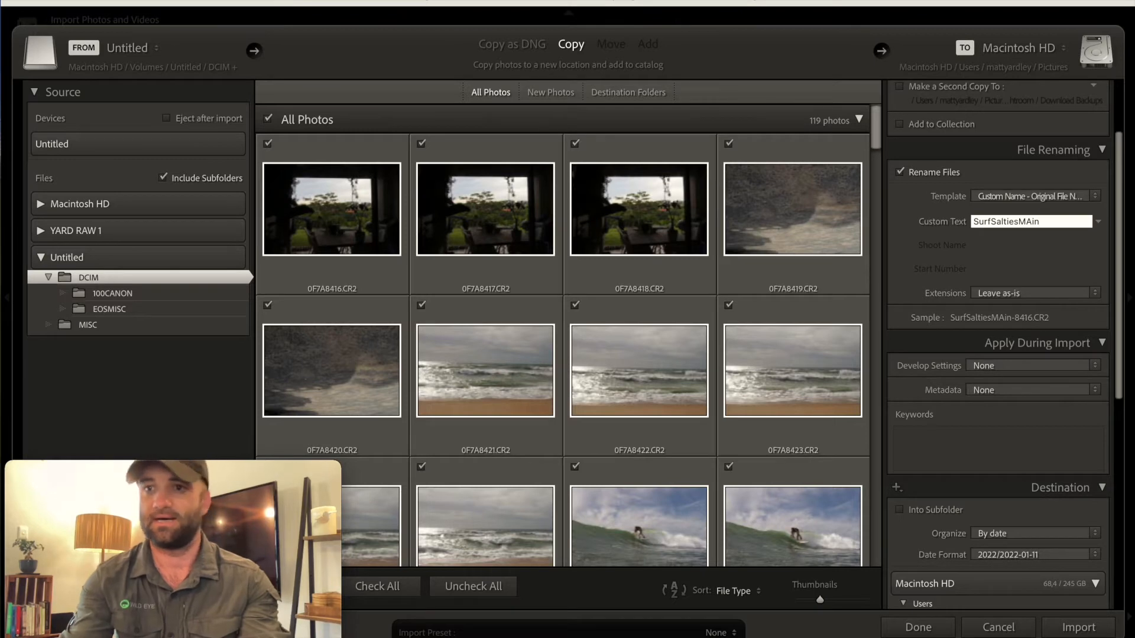
text(Jan22)
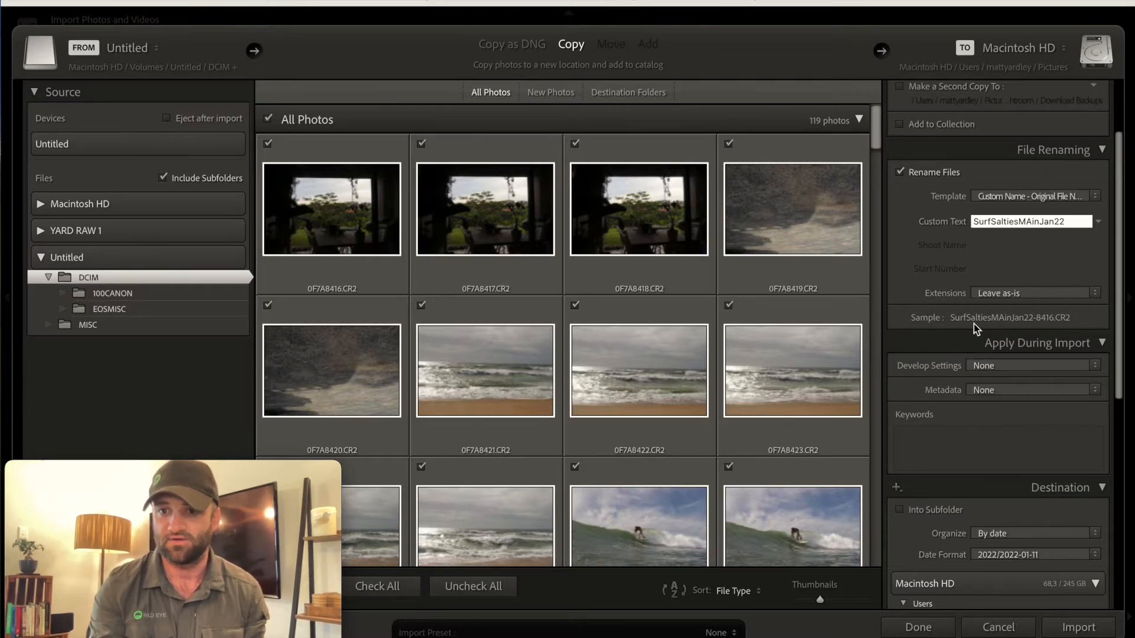
Step: Add the keyword "Salt rock Main Beach," to be applied during import
scroll(1062, 335, down, 1)
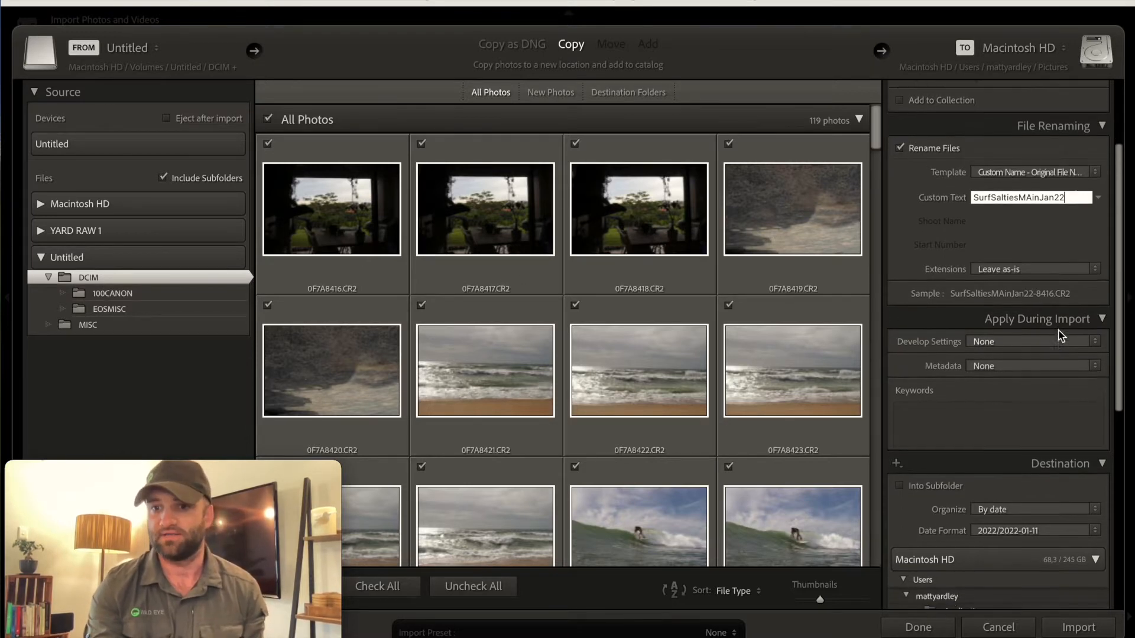
scroll(1062, 335, down, 3)
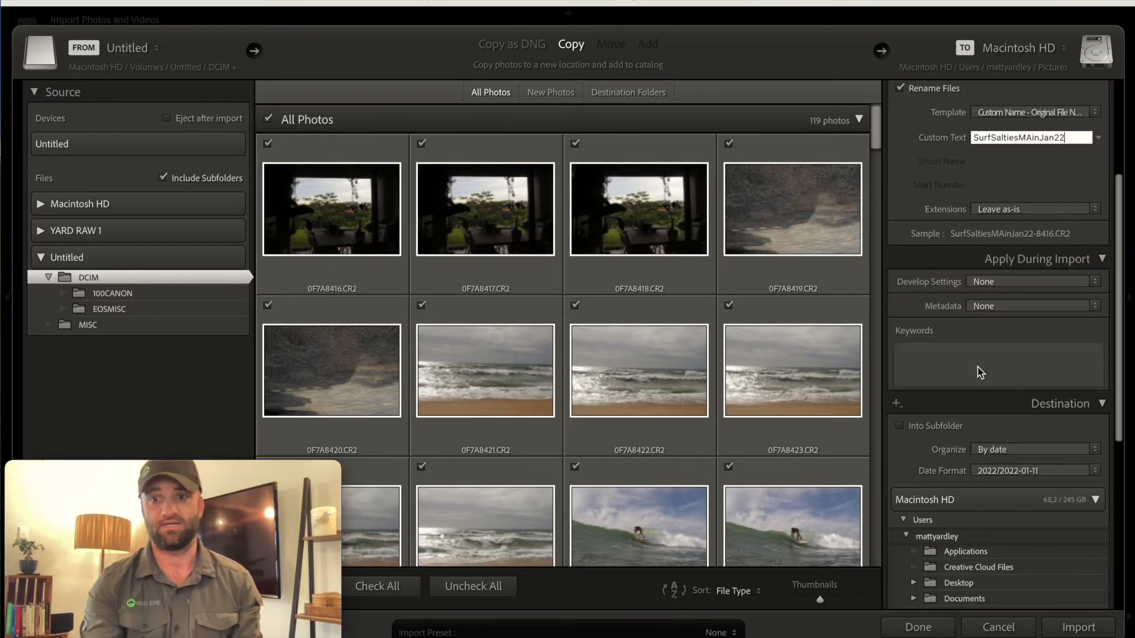
click(978, 368)
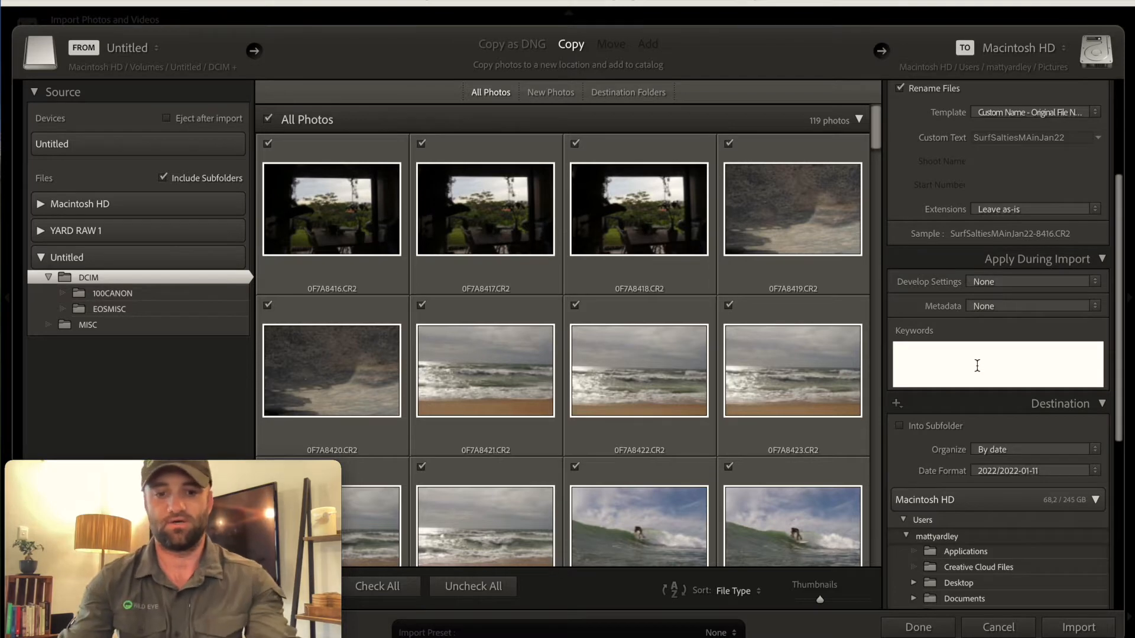
text(Salt)
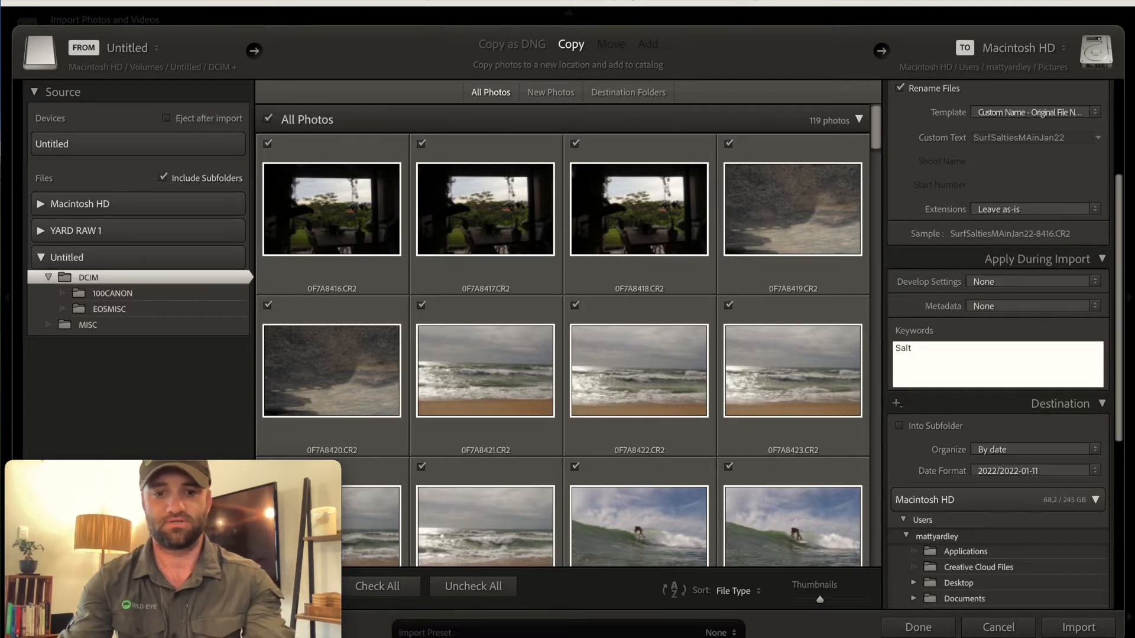
text( rock )
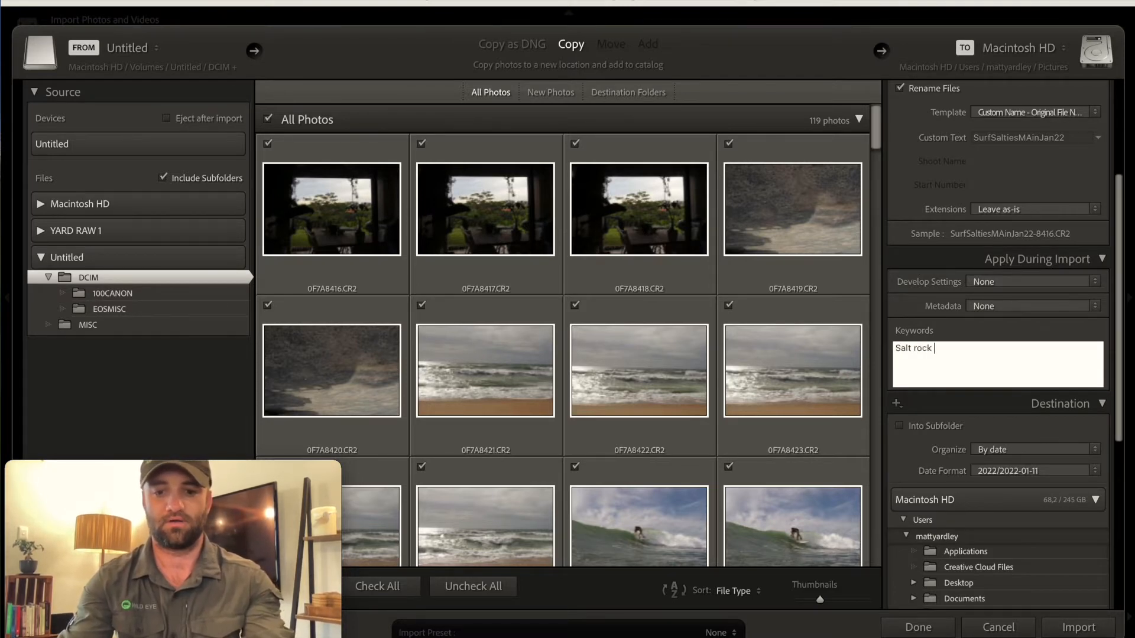
text(Main Beach)
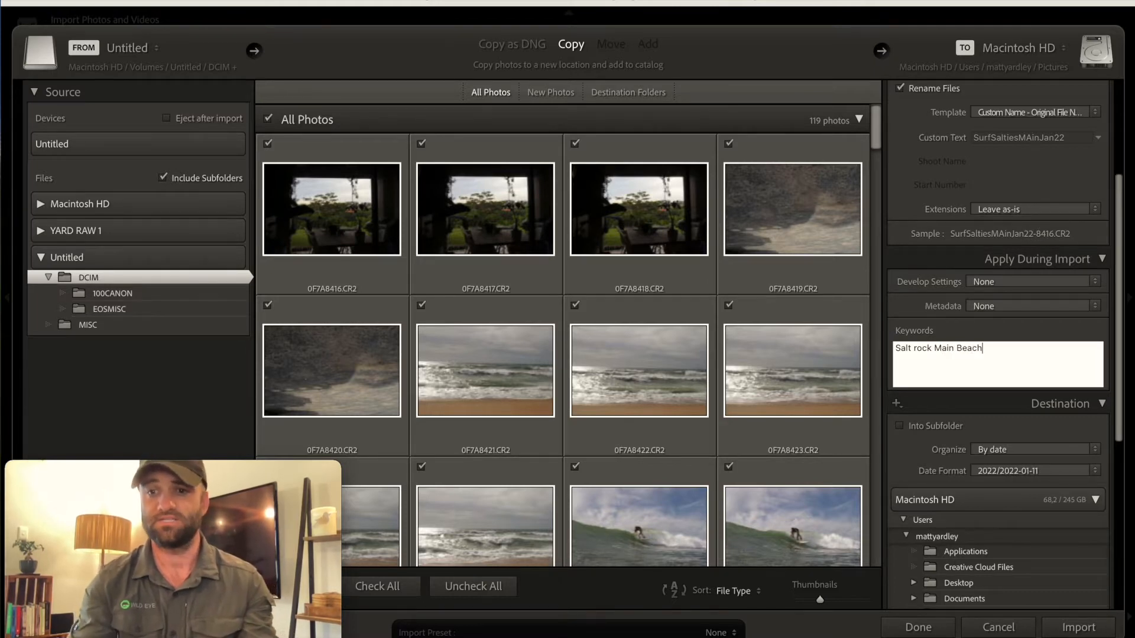
text(,)
key(BackSpace)
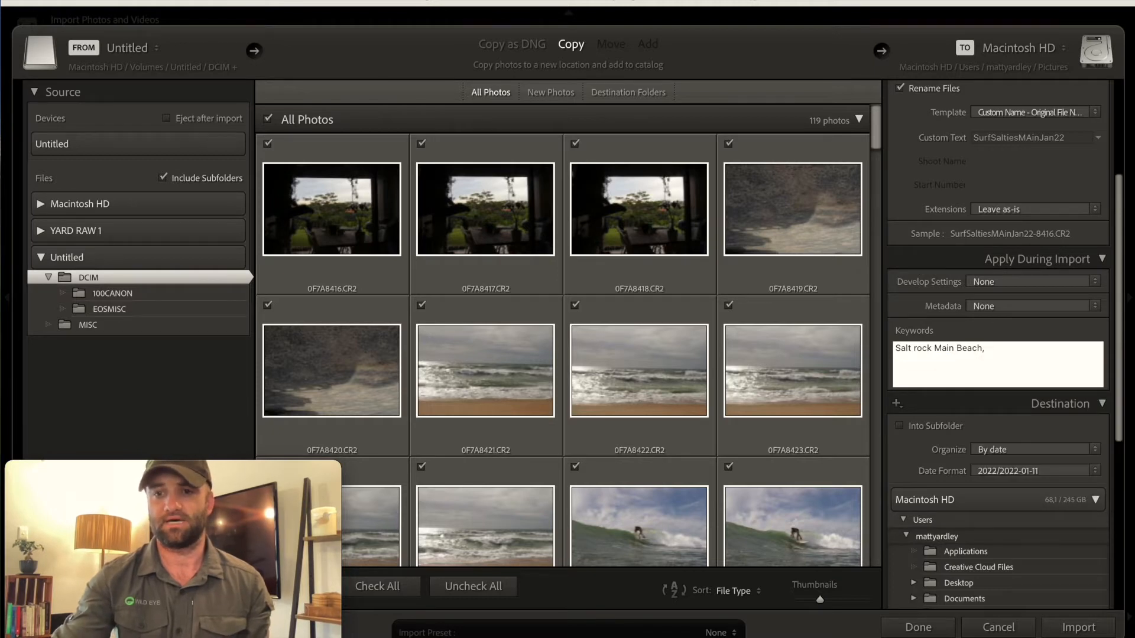
key(Return)
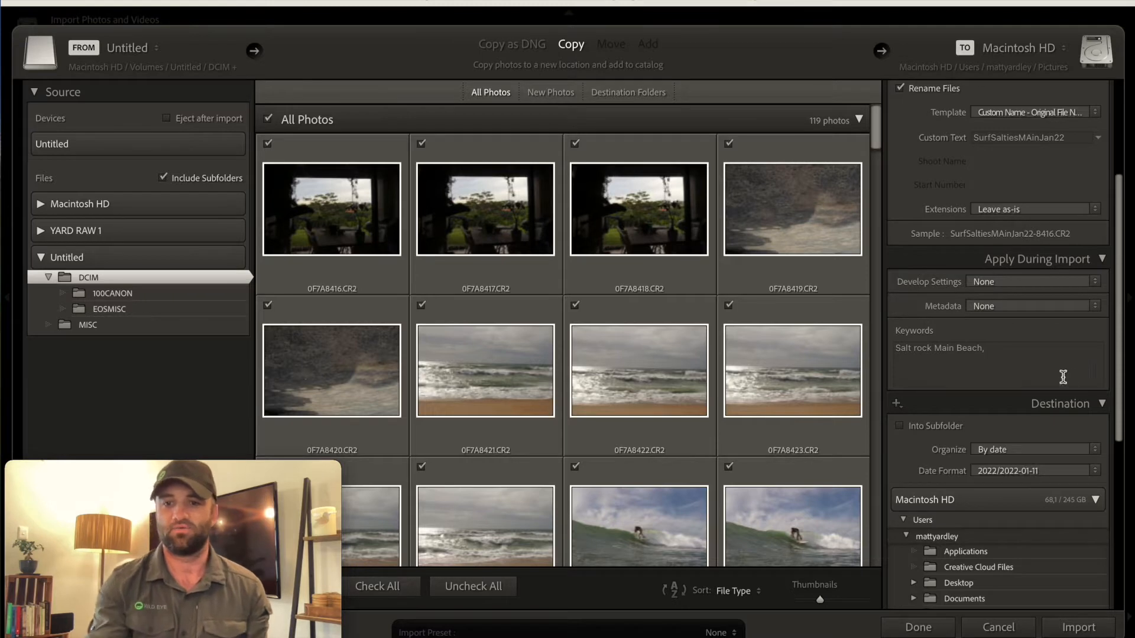
Step: Review the photos and the dated destination folder under Pictures, and import all checked photos
scroll(1081, 378, down, 1)
scroll(1030, 339, down, 1)
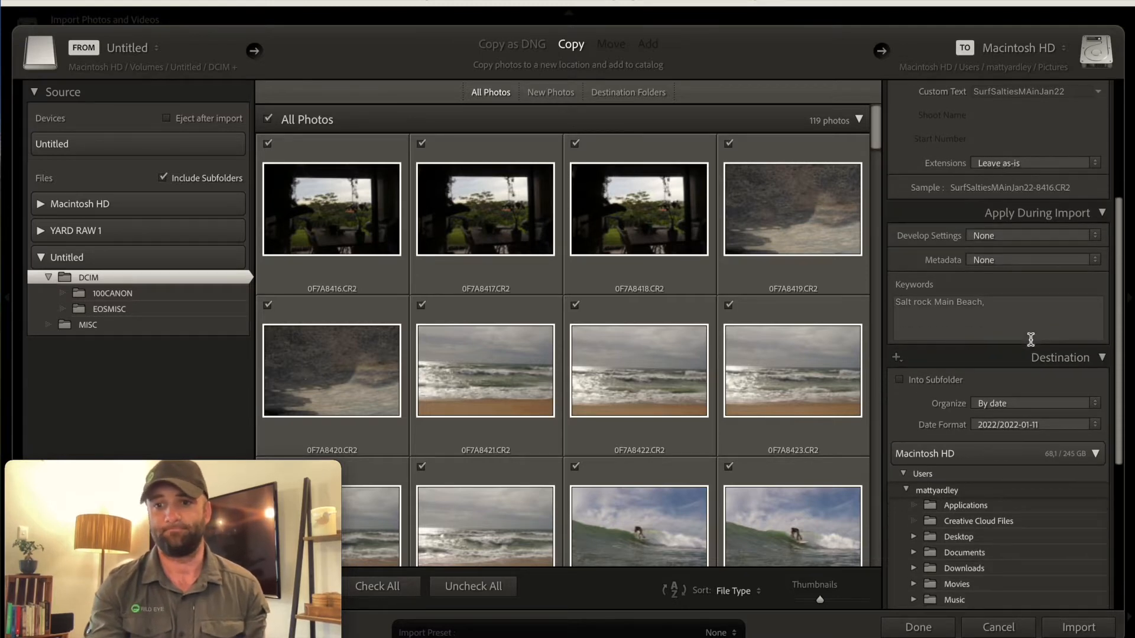
scroll(1030, 339, down, 1)
scroll(648, 431, down, 5)
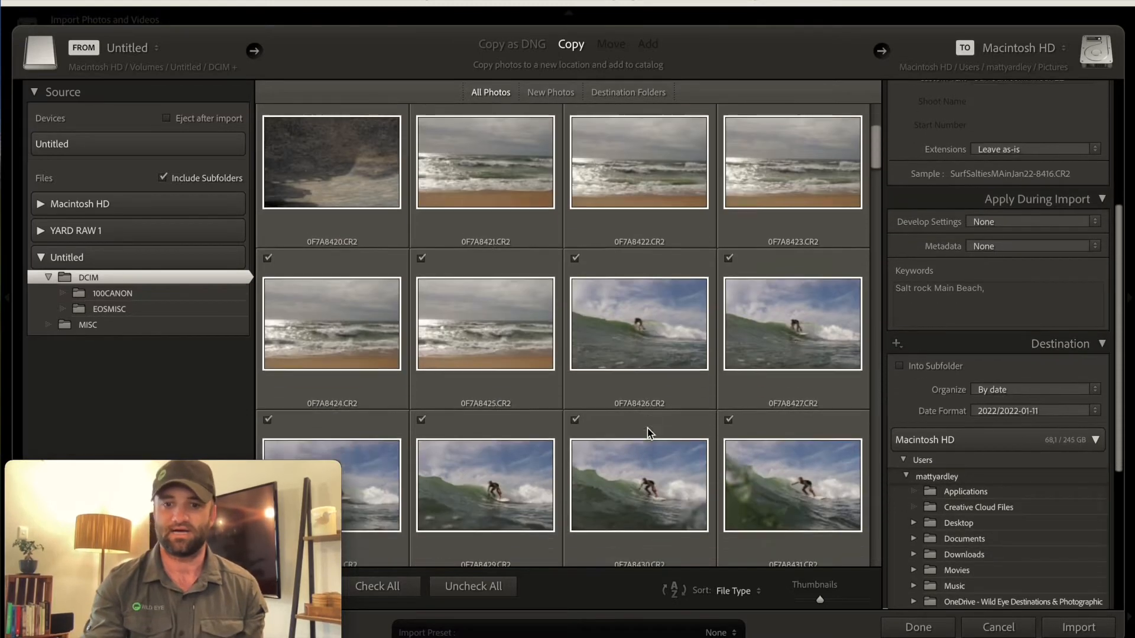
scroll(576, 519, down, 3)
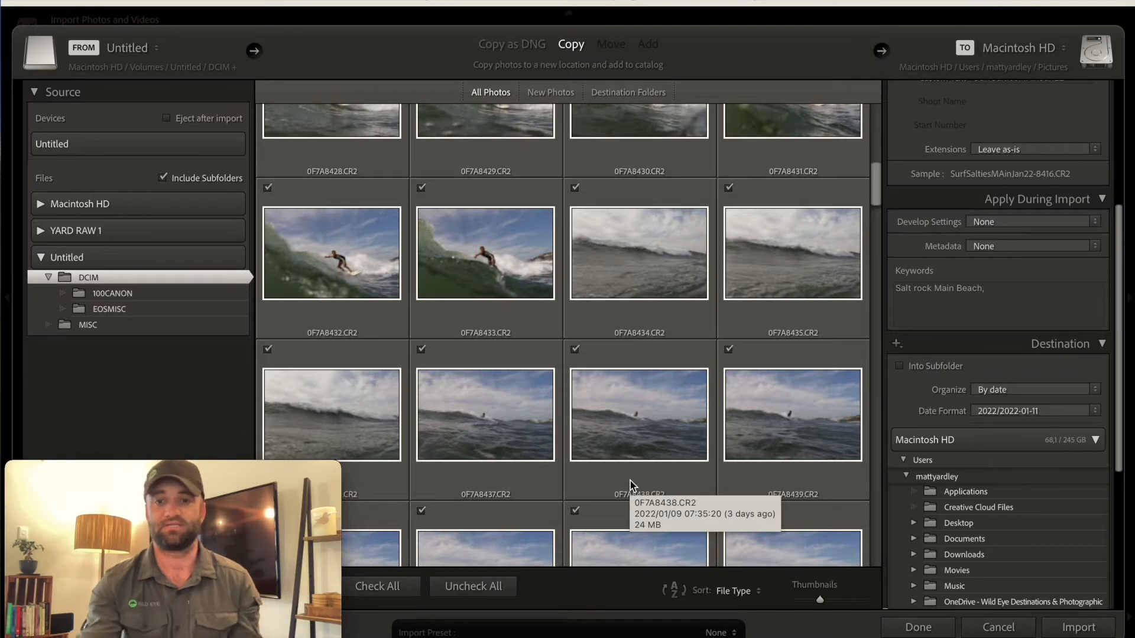
scroll(1015, 303, down, 5)
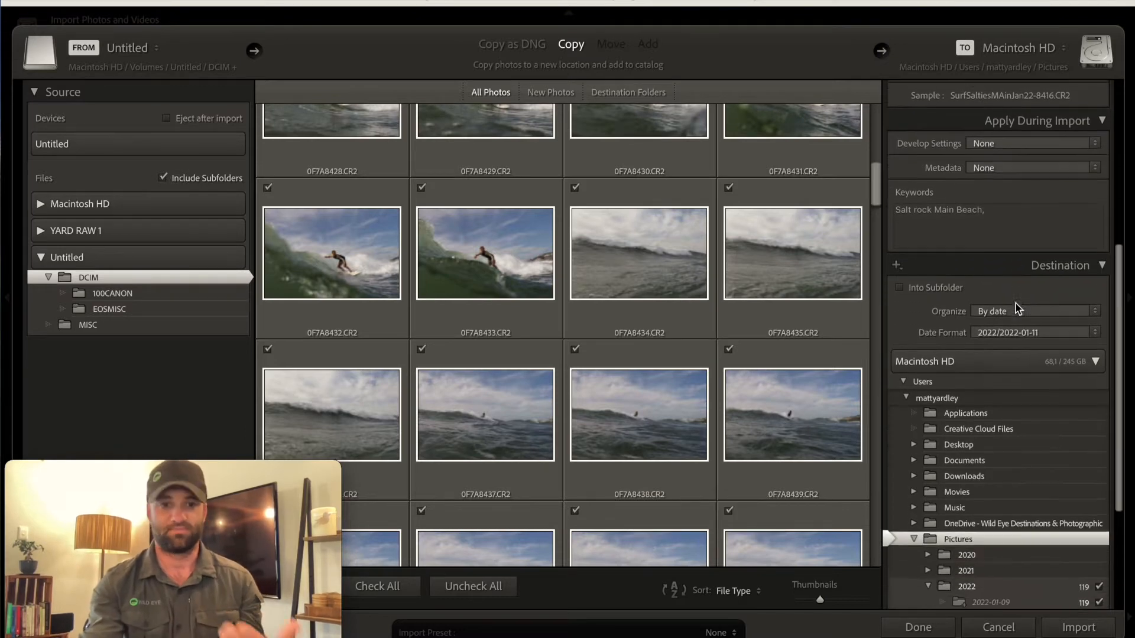
scroll(1015, 303, down, 6)
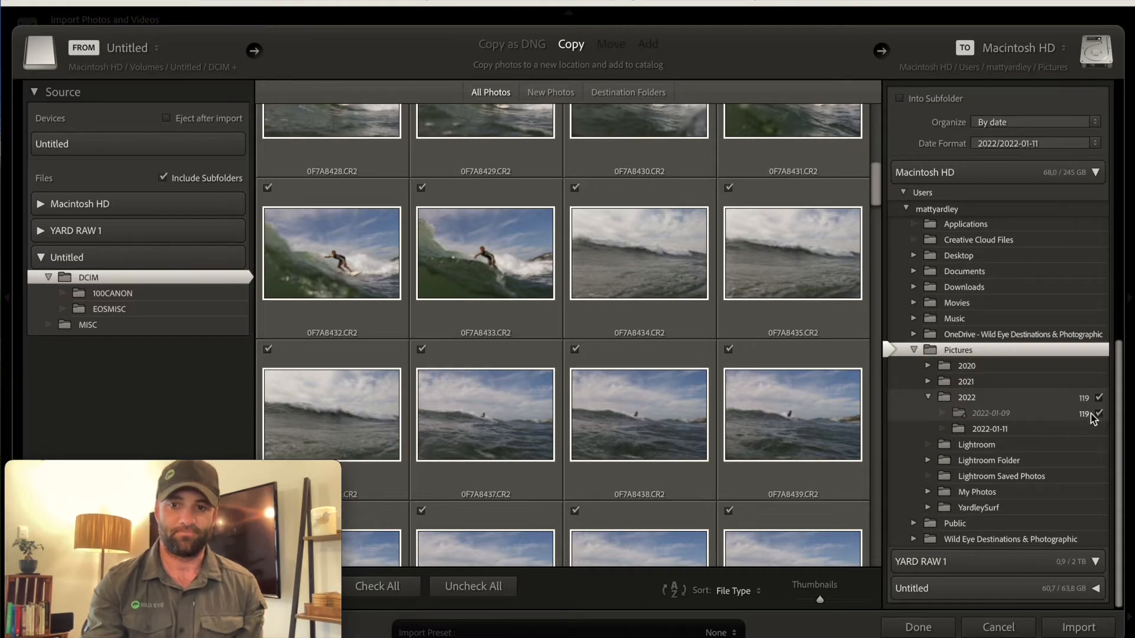
click(1077, 630)
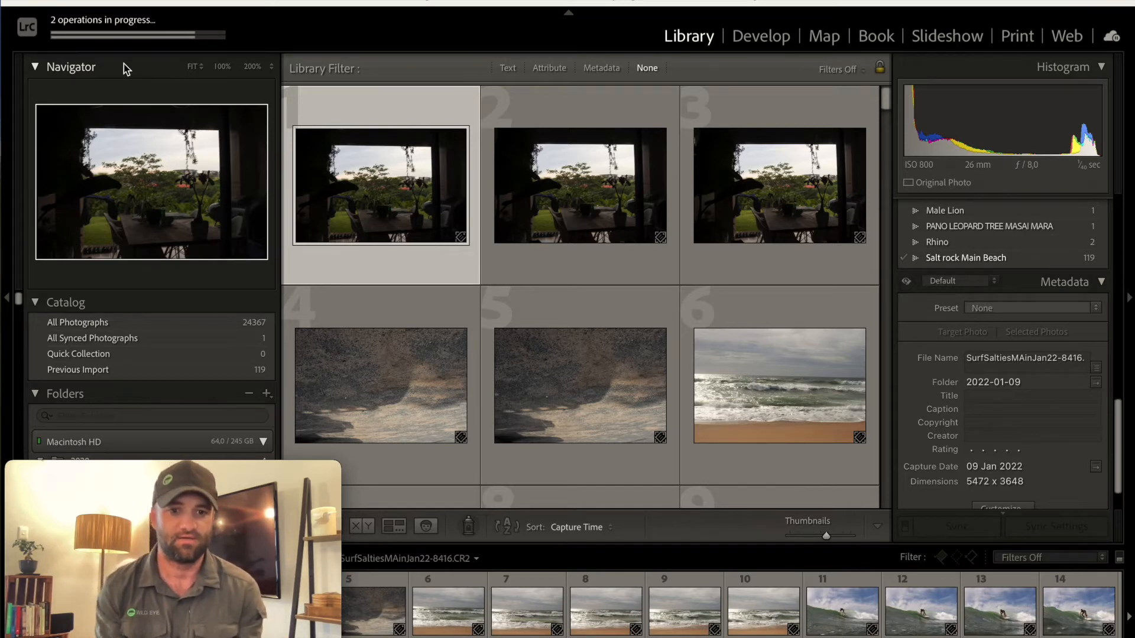
Step: Let the smart previews for the imported photos finish building and dismiss the completion notice
click(556, 172)
click(407, 174)
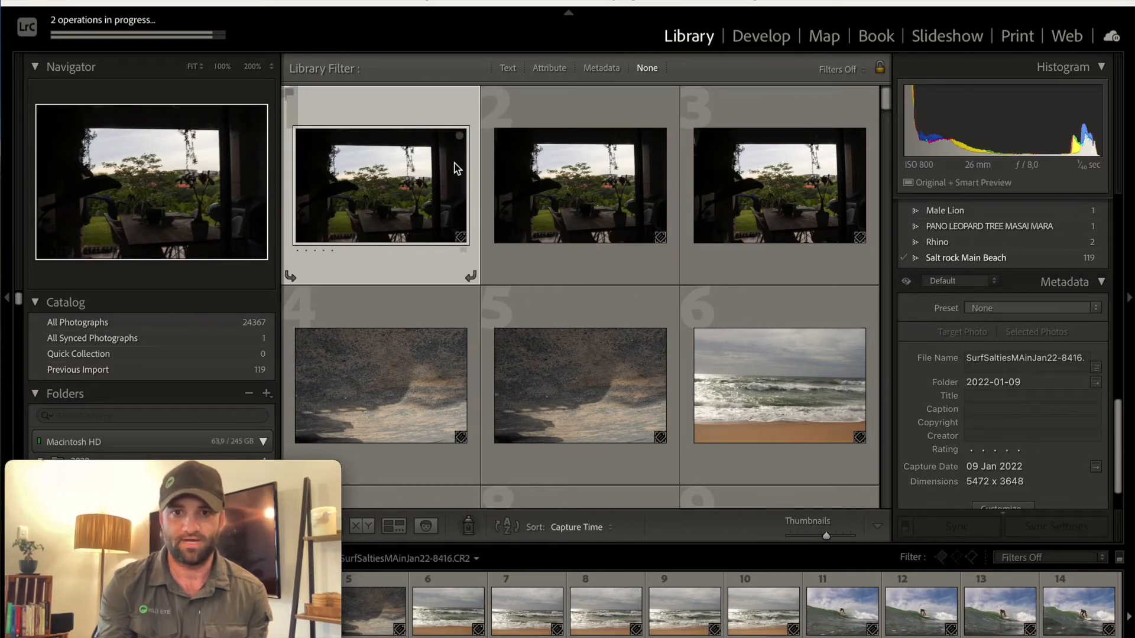
scroll(390, 213, down, 1)
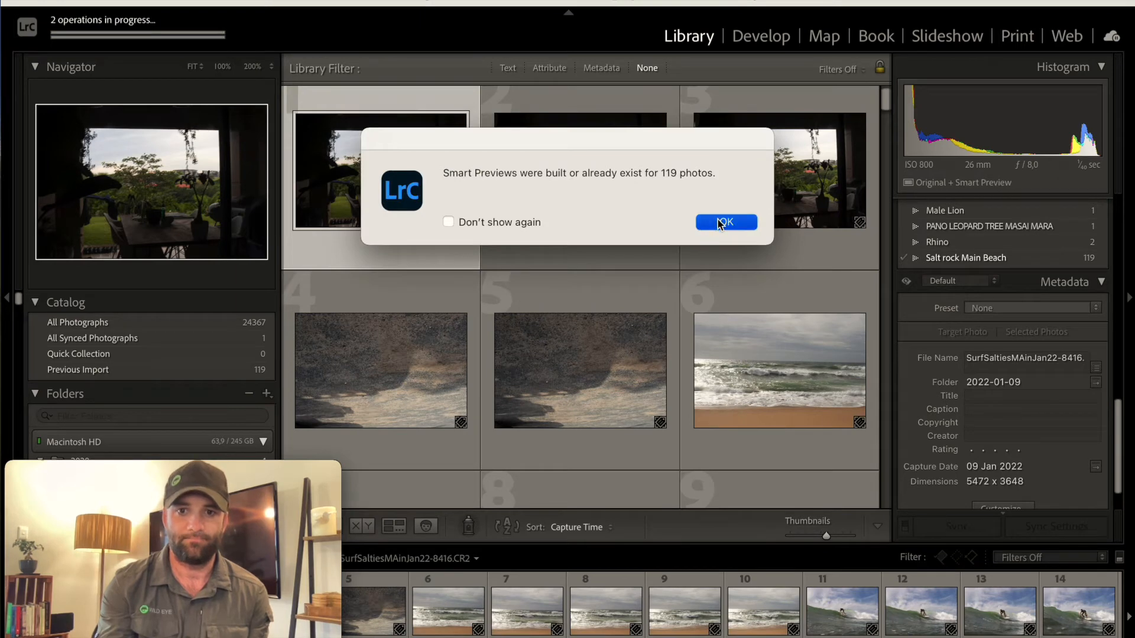
click(721, 223)
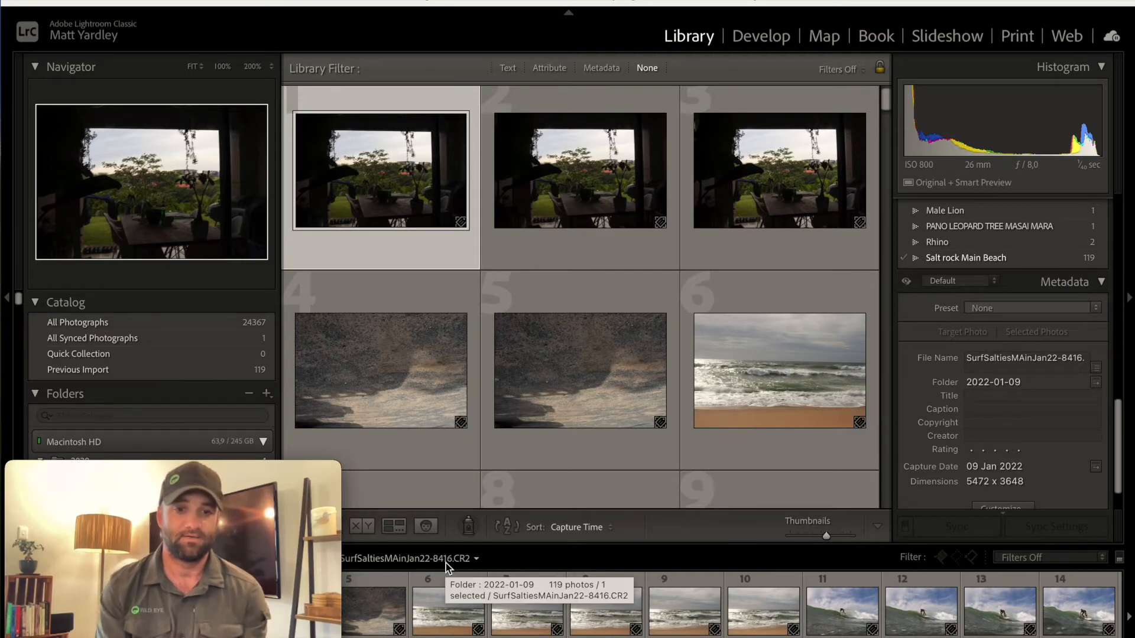
Step: Switch to Finder and browse the dated subfolders of the 2022 folder inside Pictures
mouse_move(199, 635)
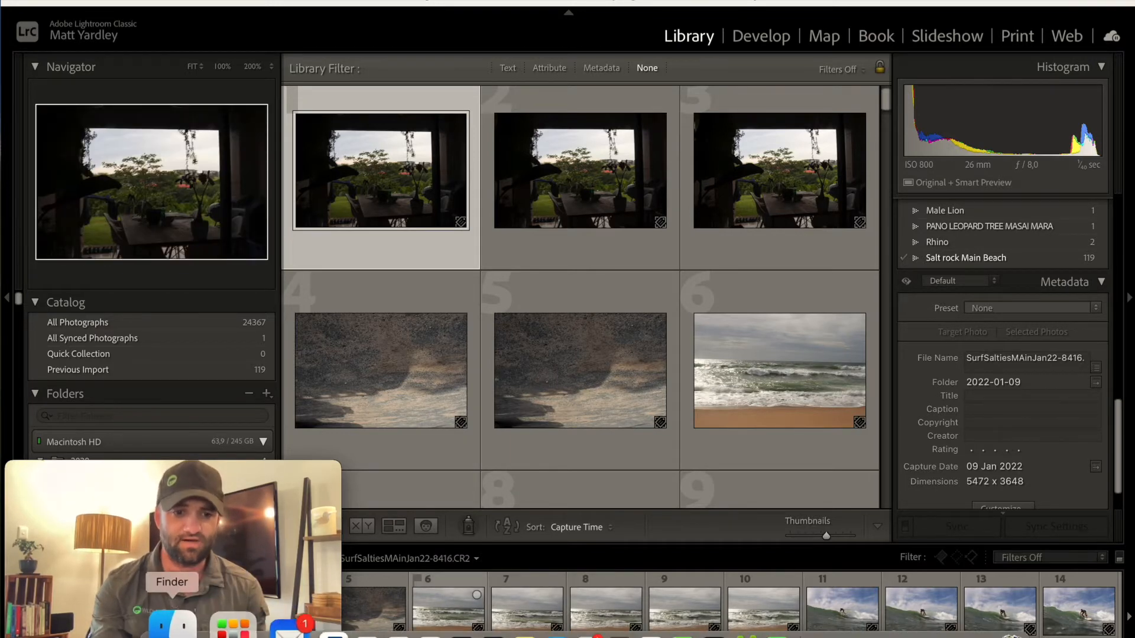
click(177, 628)
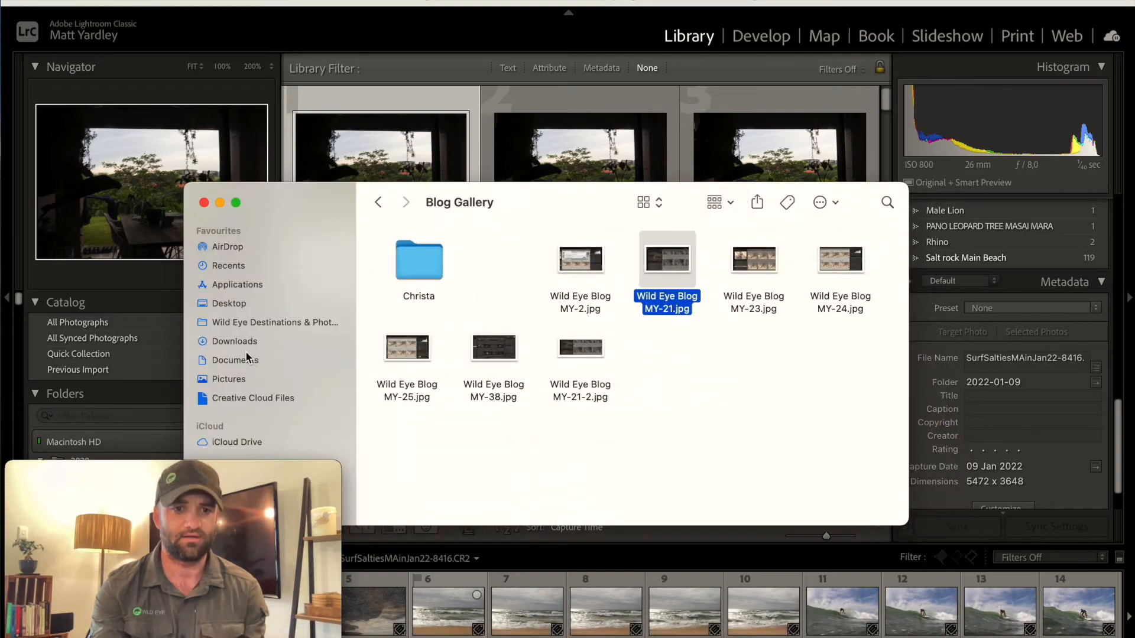
click(234, 379)
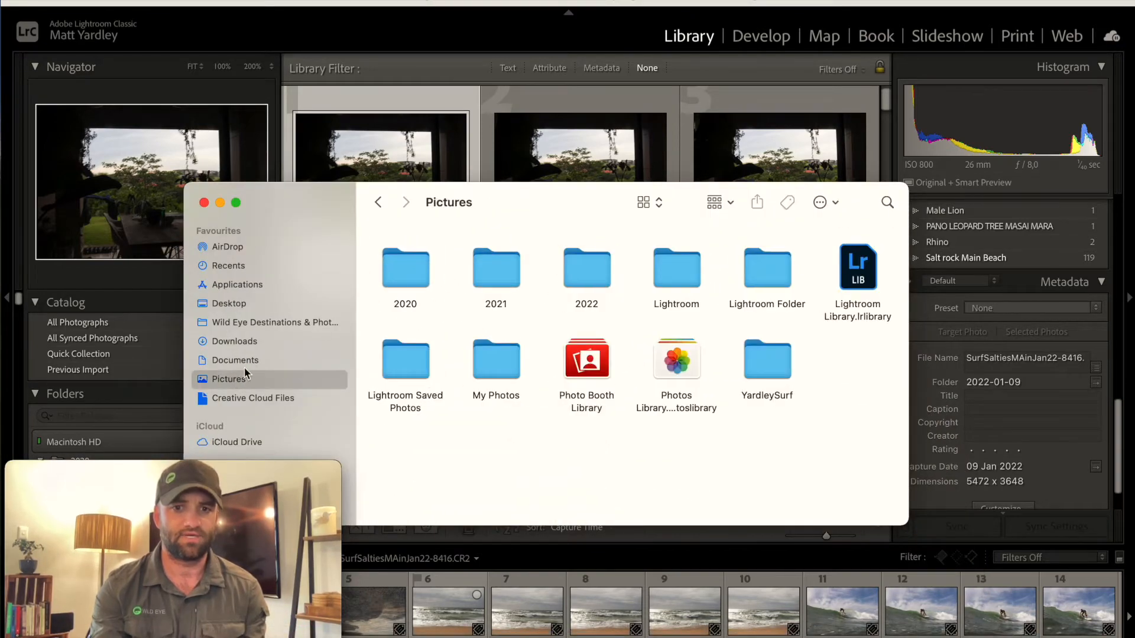
double_click(585, 268)
click(490, 260)
double_click(490, 264)
click(378, 202)
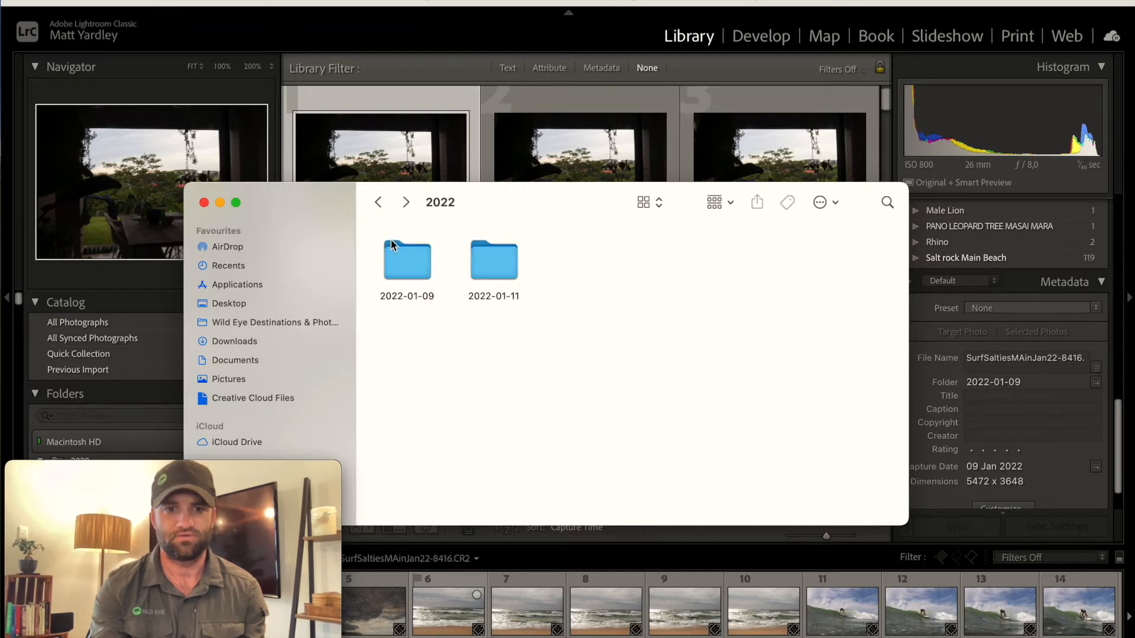
Step: Check the names of the imported CR2 files in the 2022-01-09 folder and close the Finder window
click(398, 258)
double_click(398, 259)
scroll(587, 284, down, 2)
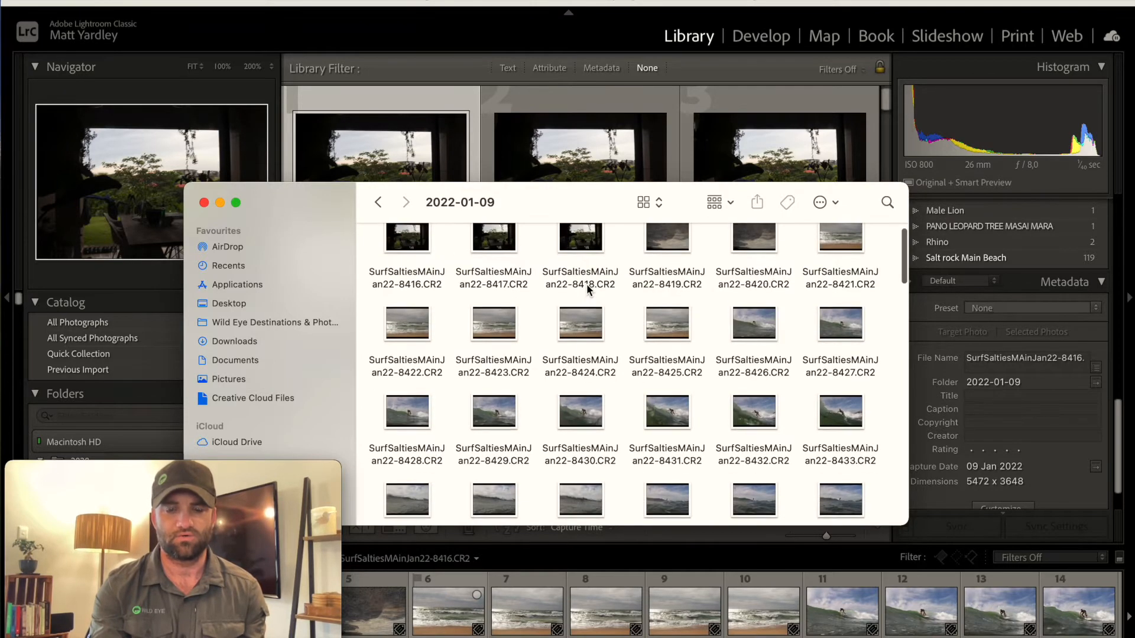
scroll(586, 283, down, 2)
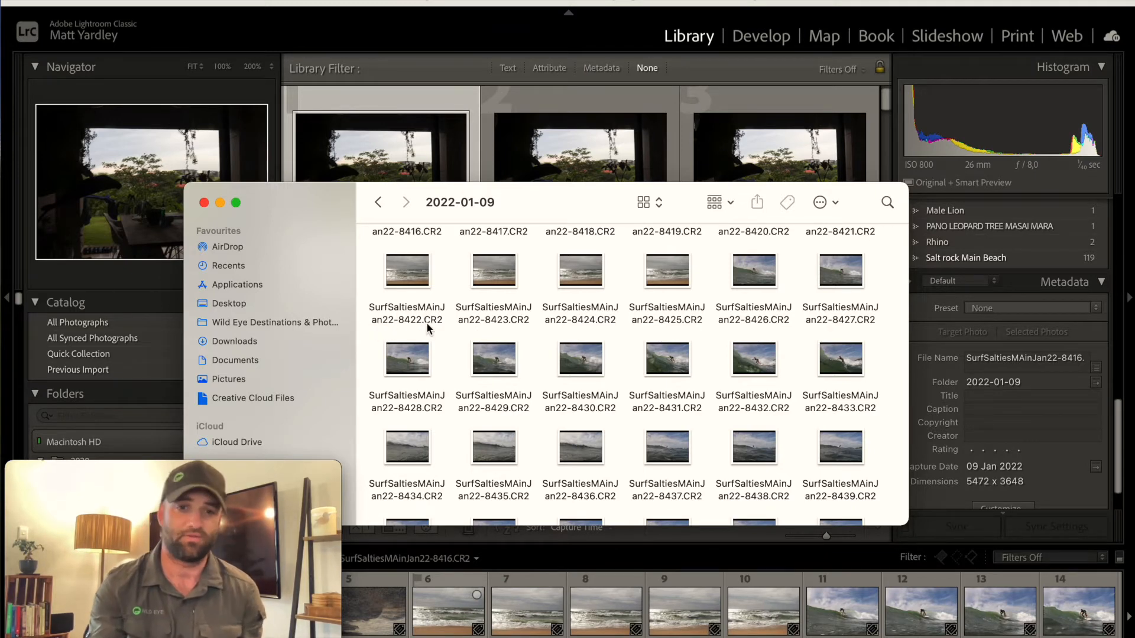
click(204, 203)
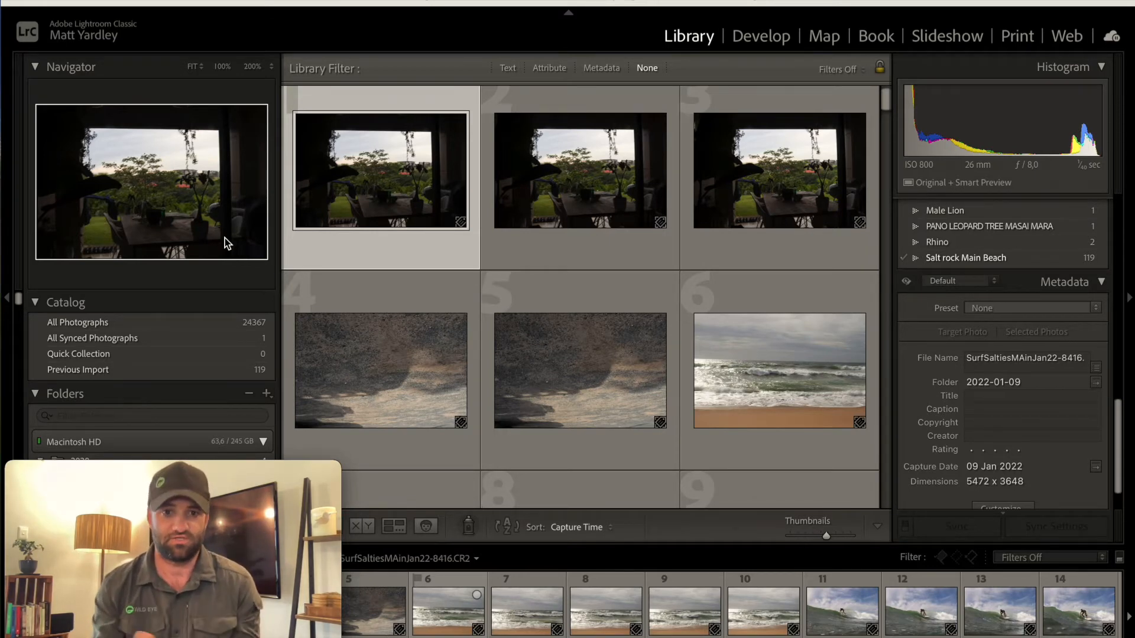
Step: Collapse the 2020 folder under Macintosh HD in the catalog's folder list
scroll(315, 304, down, 1)
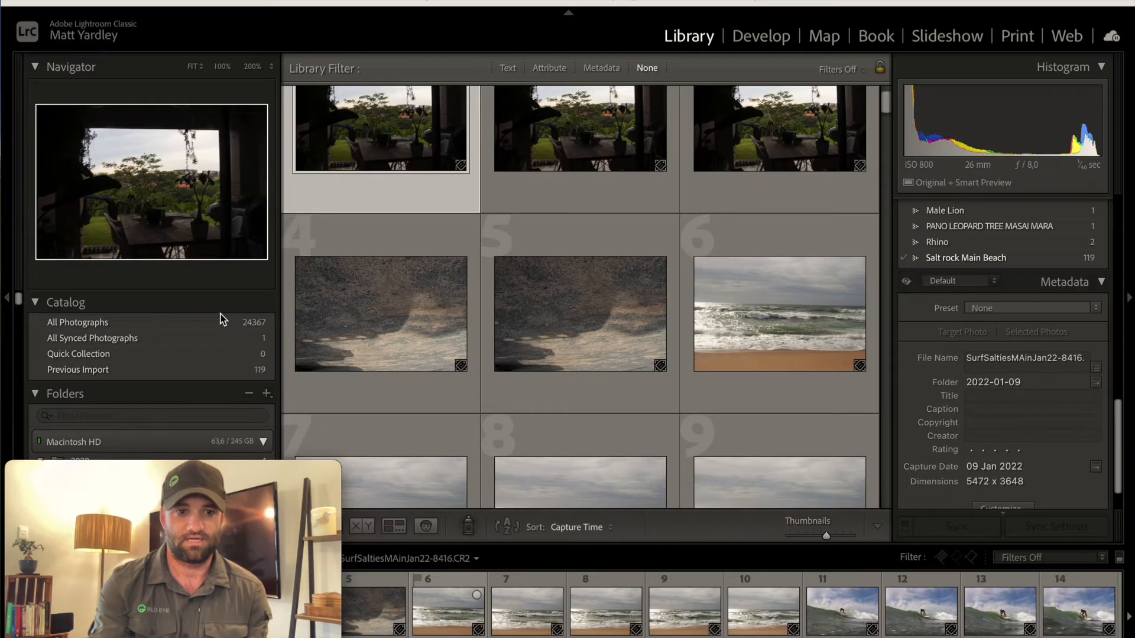
scroll(222, 319, down, 5)
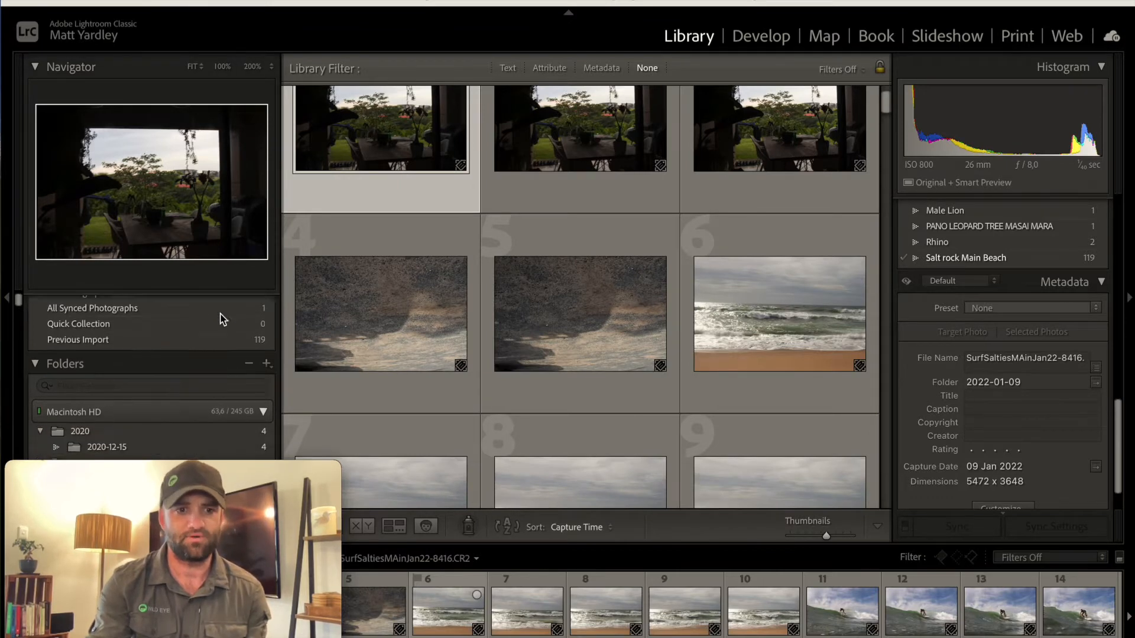
scroll(129, 374, up, 5)
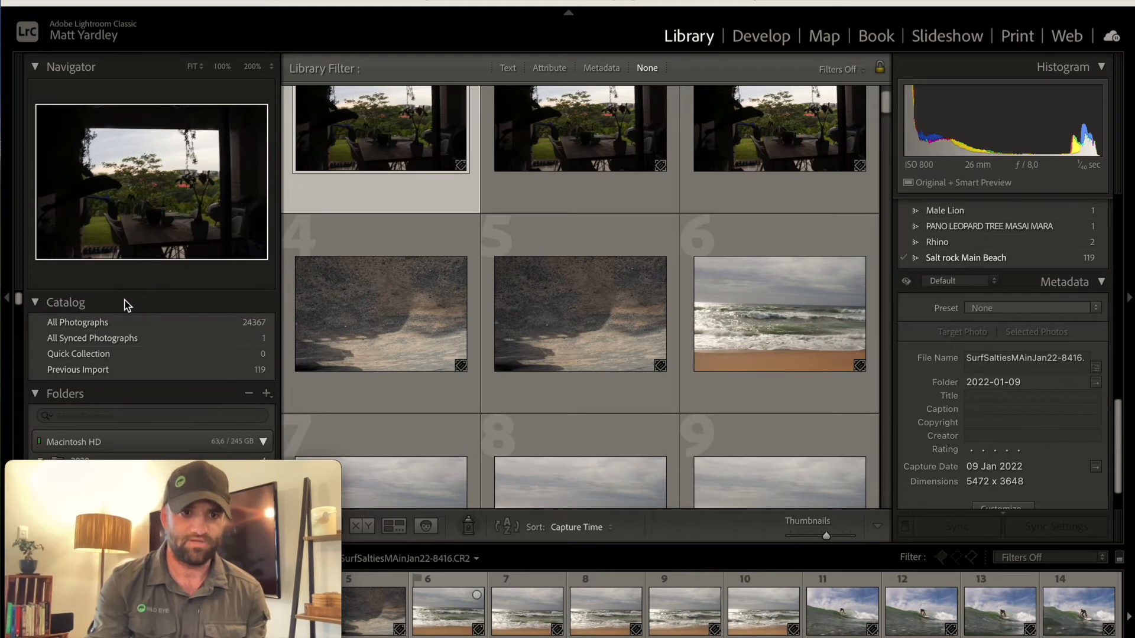
scroll(128, 305, down, 3)
scroll(127, 305, up, 3)
scroll(126, 301, down, 5)
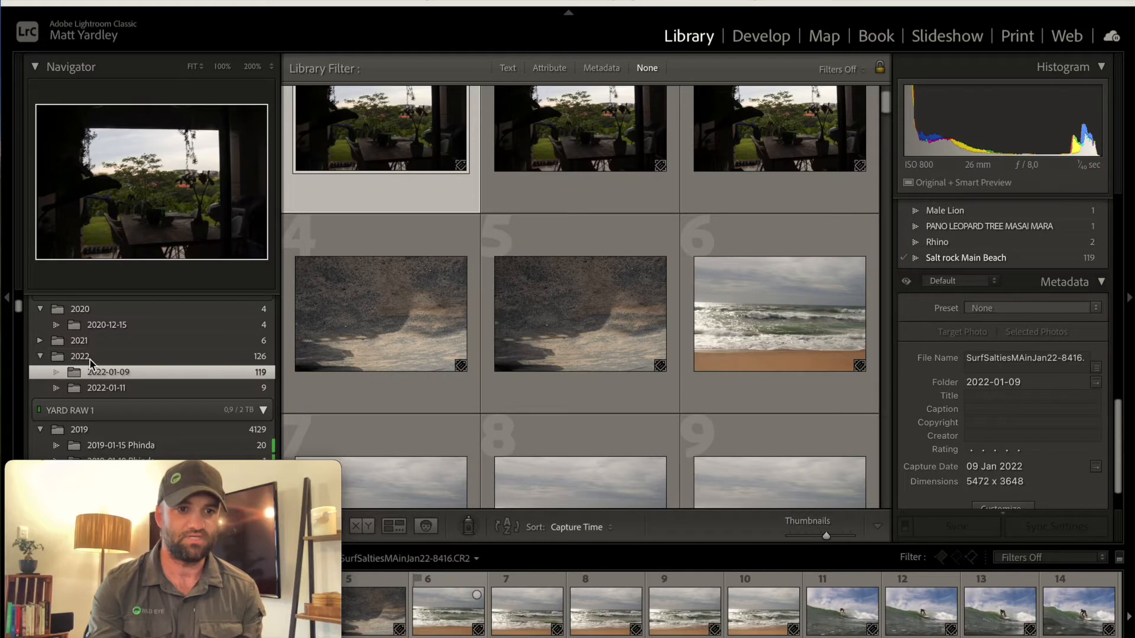
click(41, 308)
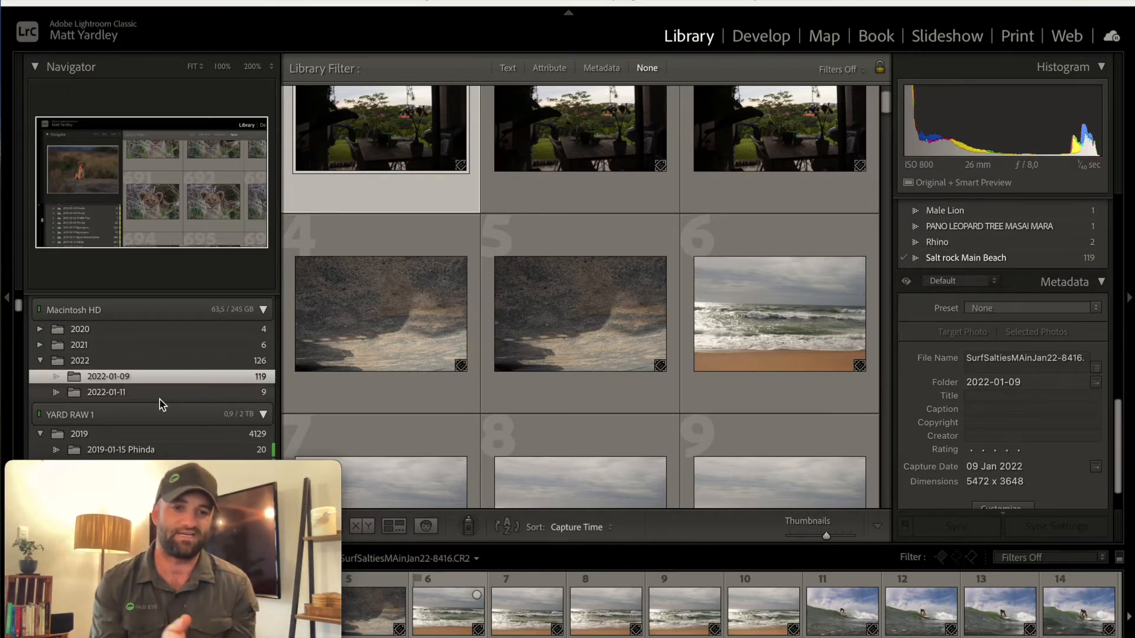
Step: Rename the 2022-01-09 folder under 2022 to "2022-01-09 SAlt Rock Main" and save the new name
scroll(160, 399, down, 5)
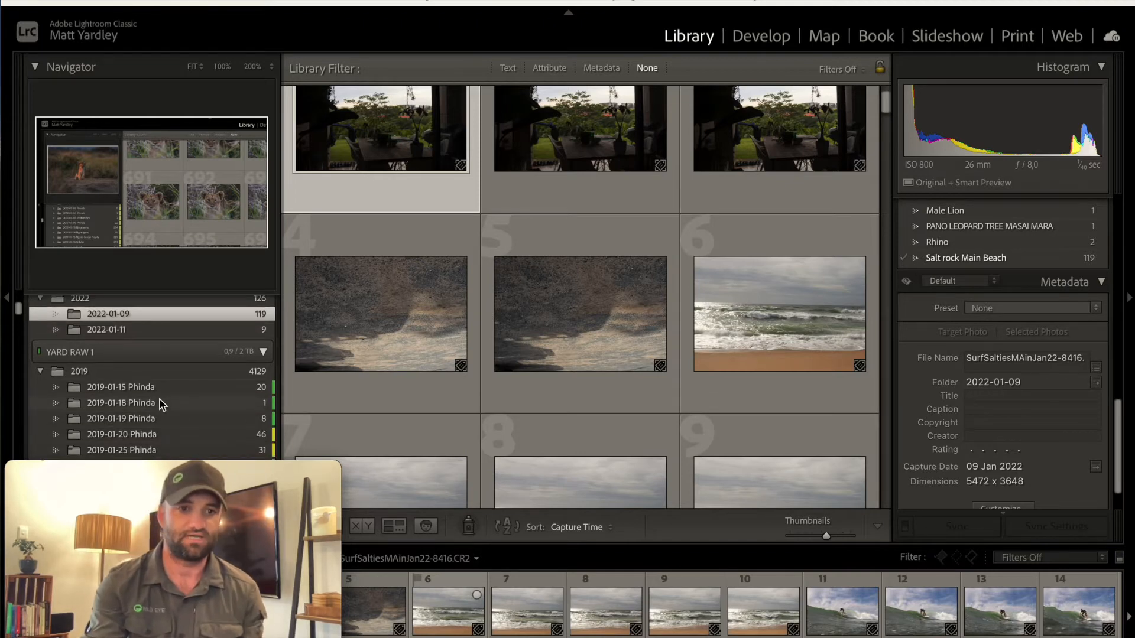
scroll(159, 399, down, 6)
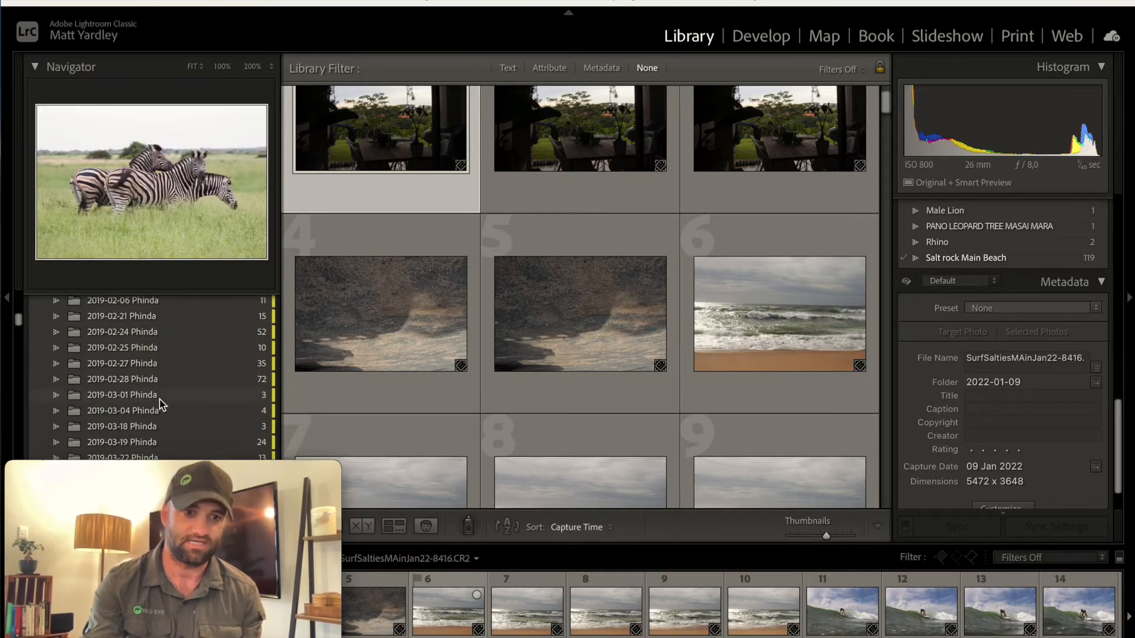
scroll(159, 405, down, 1)
scroll(160, 400, up, 10)
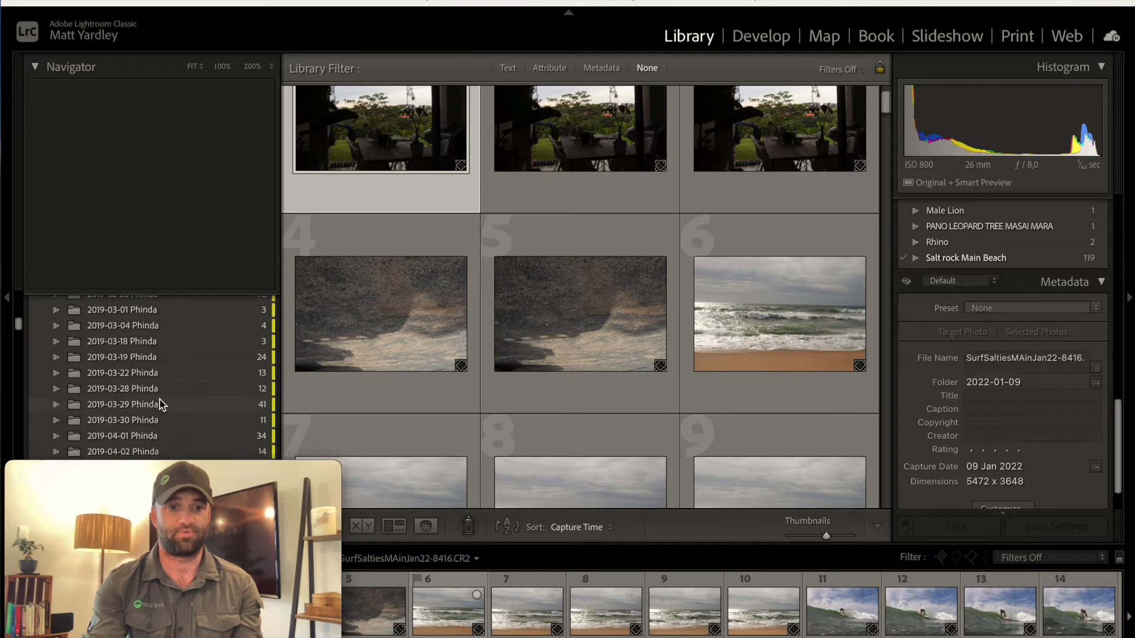
scroll(160, 399, up, 4)
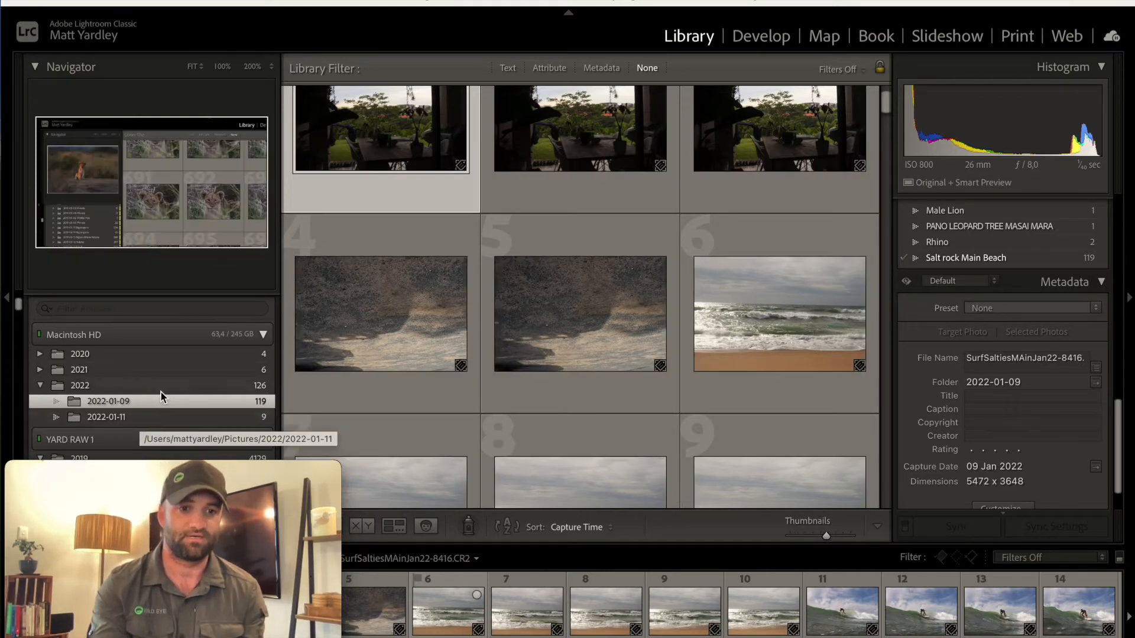
right_click(155, 401)
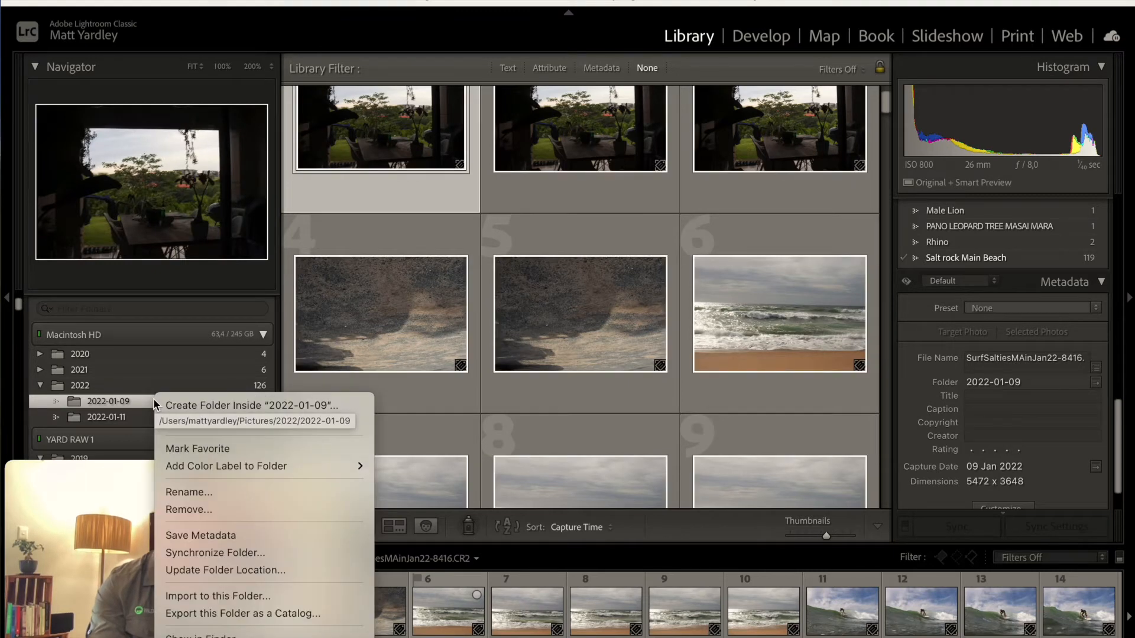
click(243, 491)
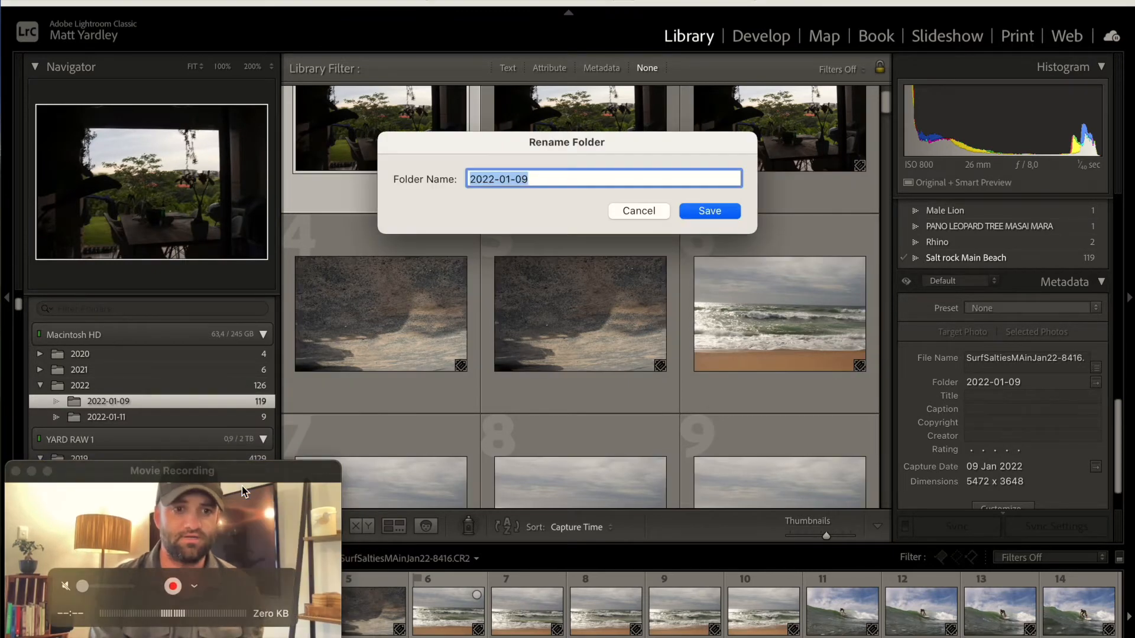
click(543, 181)
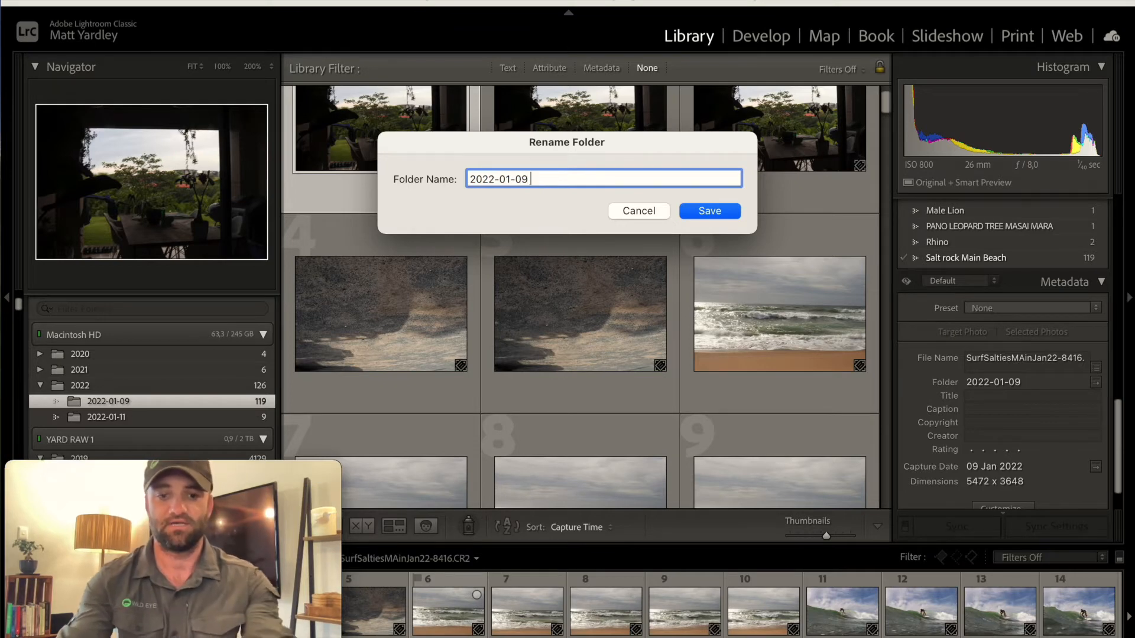
text(SAlt Rock Main)
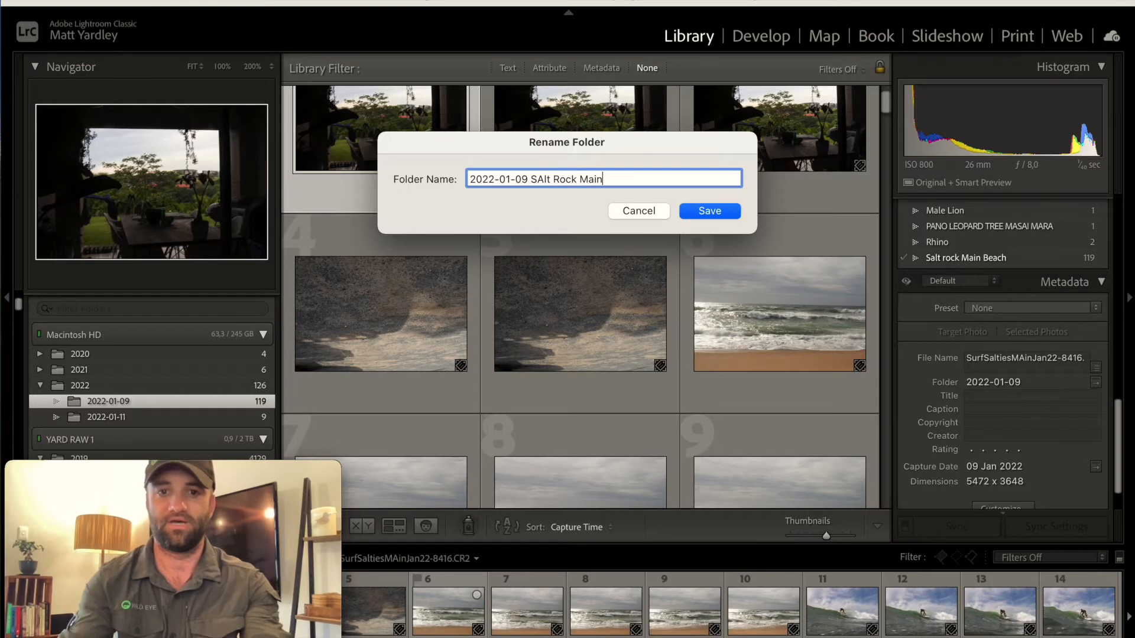
click(713, 212)
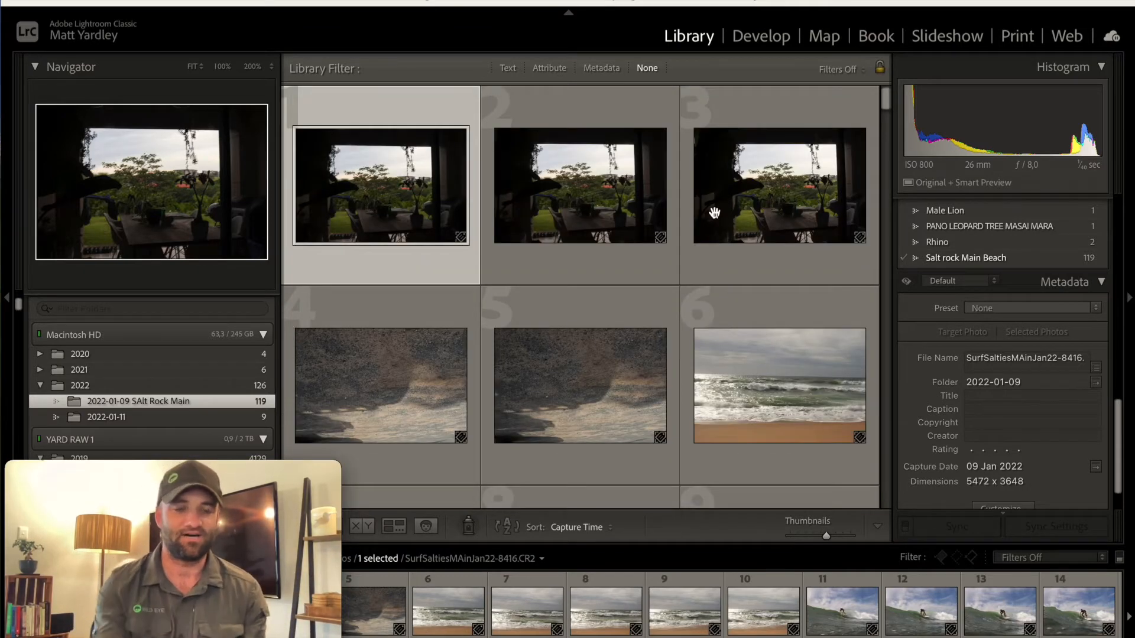
Step: Compare the renamed folder with the naming of the dated Phinda folders on the YARD RAW 1 drive
scroll(188, 373, down, 2)
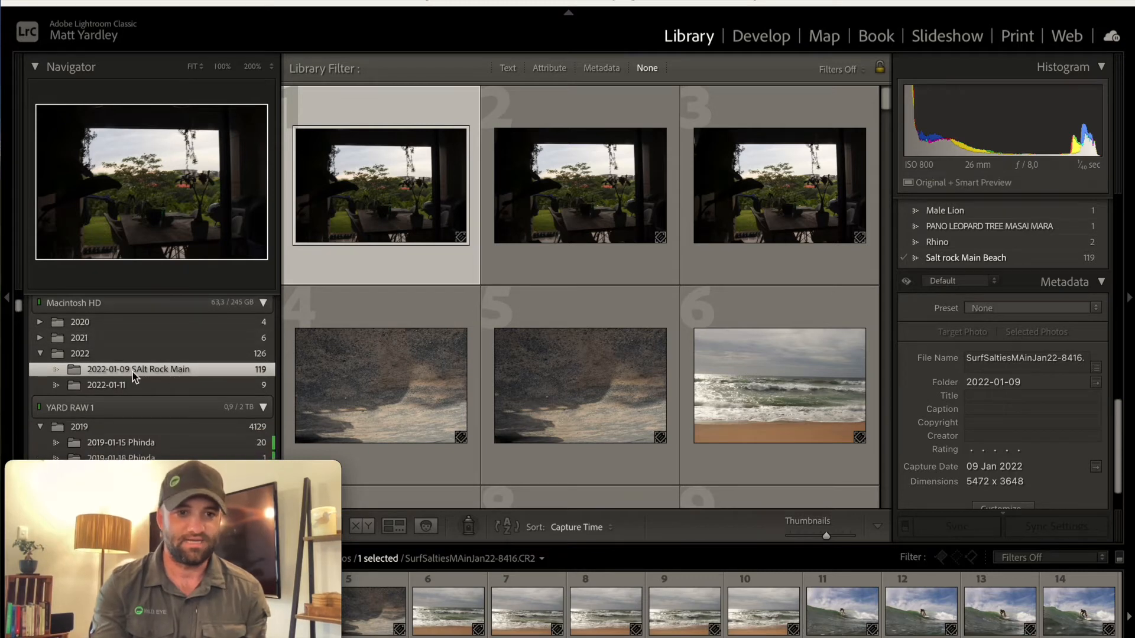
scroll(118, 363, down, 1)
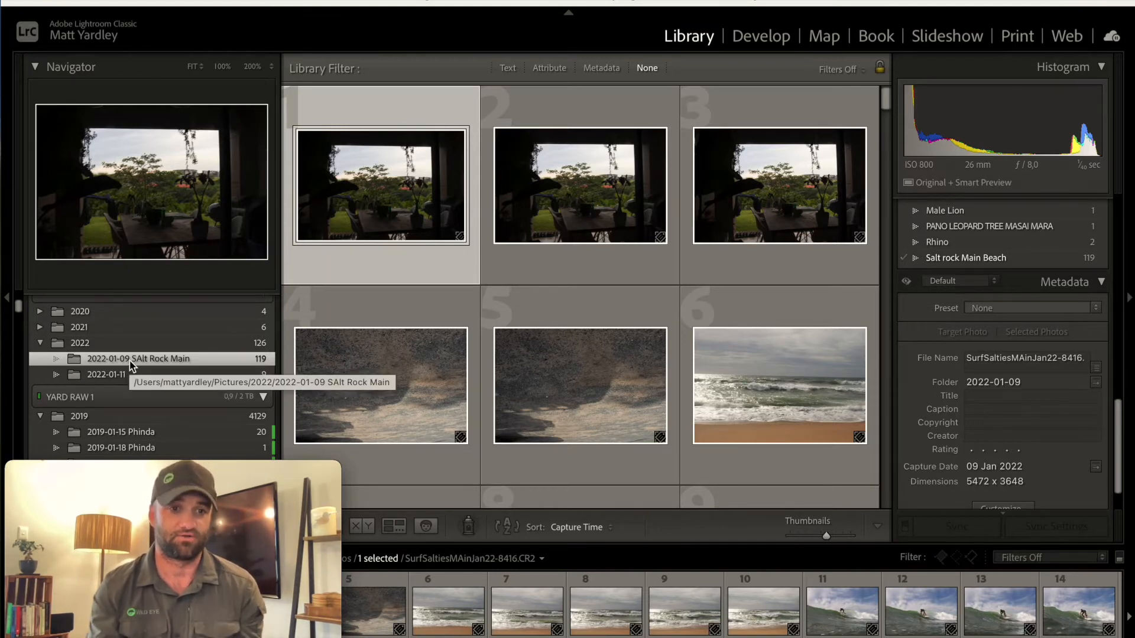
scroll(130, 367, down, 3)
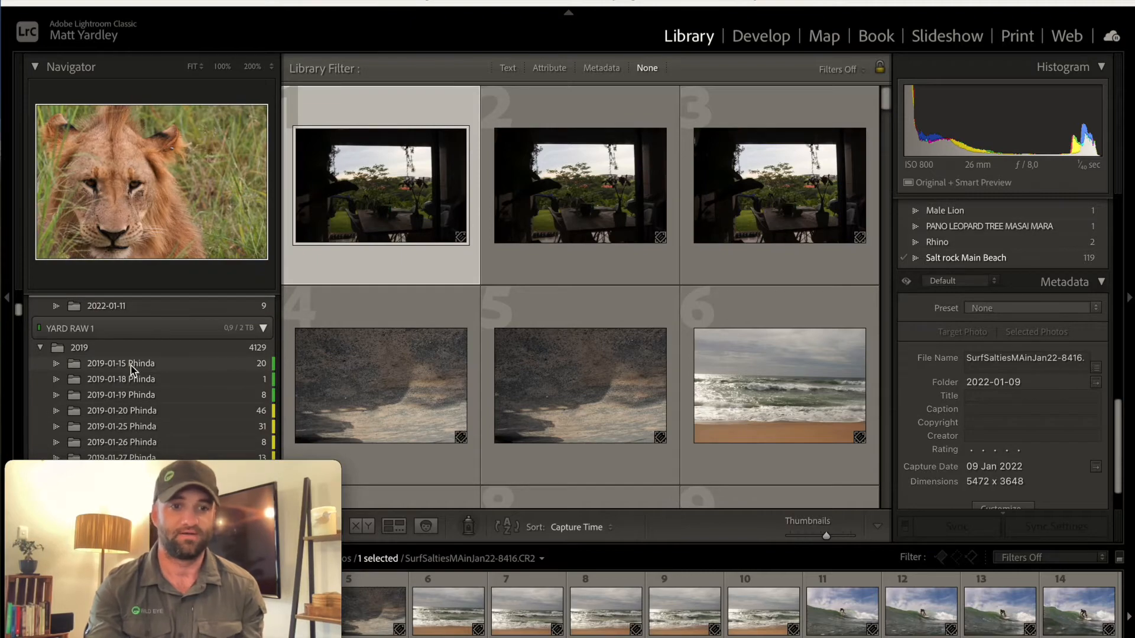
scroll(130, 365, down, 3)
scroll(165, 353, down, 3)
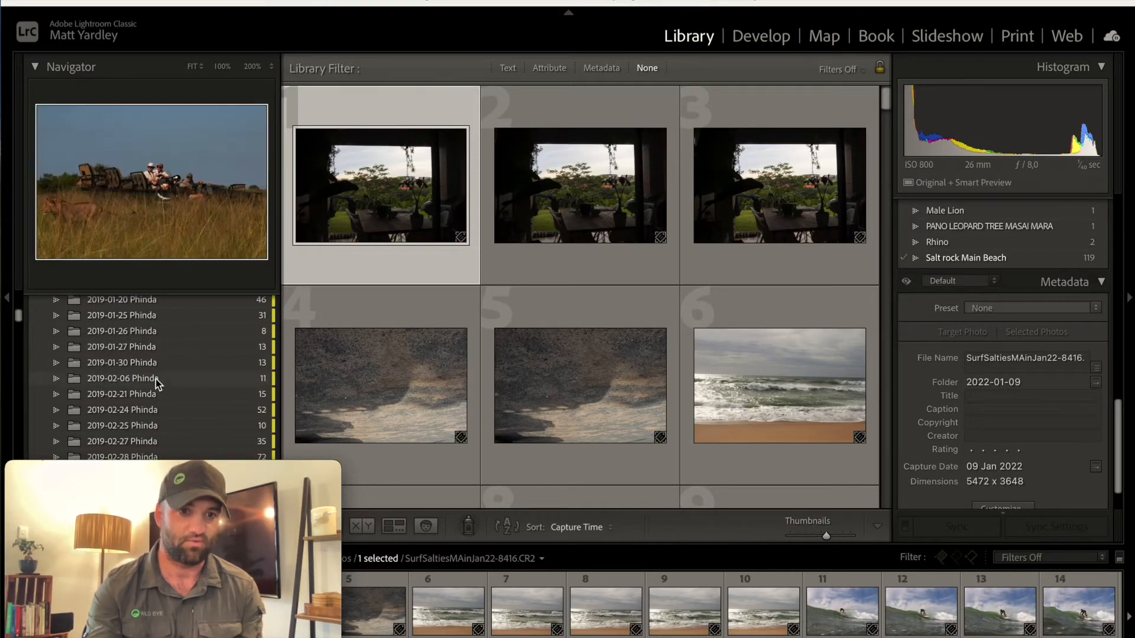
scroll(154, 378, up, 9)
scroll(155, 378, up, 2)
Step: Switch to Finder, check the renamed folder's name in the 2022 folder inside Pictures, and close the window
mouse_move(481, 632)
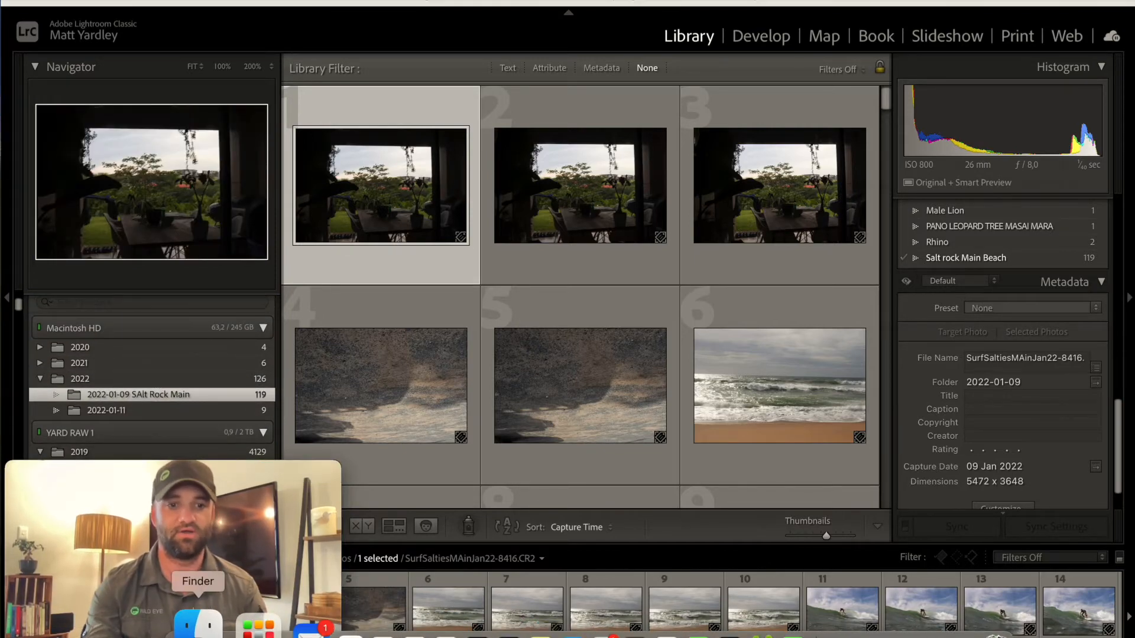
click(183, 625)
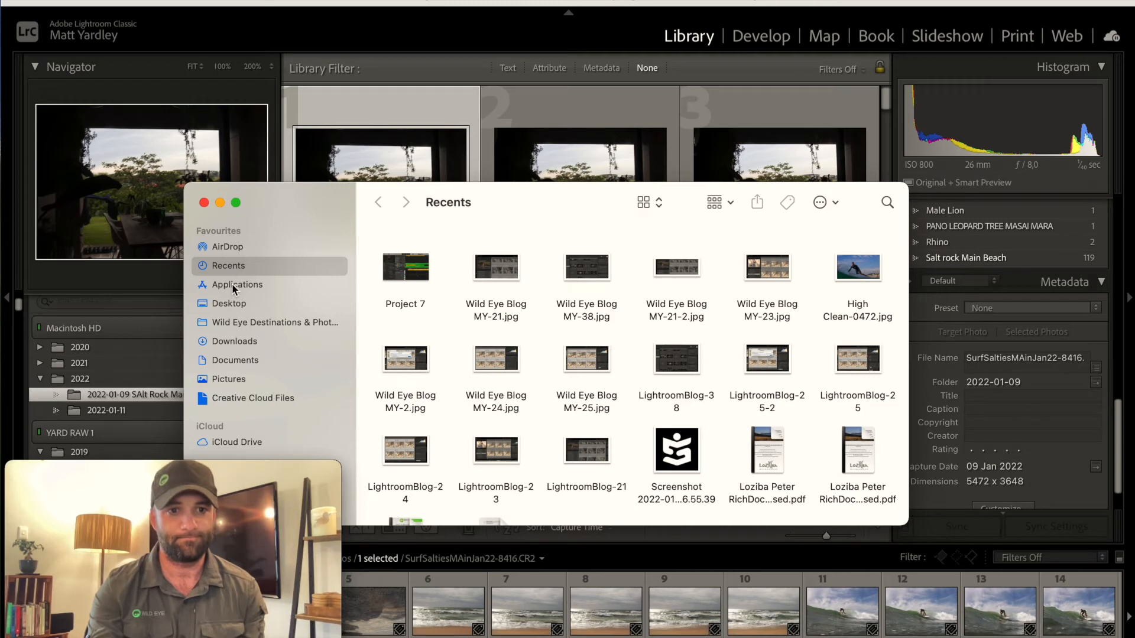
click(235, 380)
double_click(588, 269)
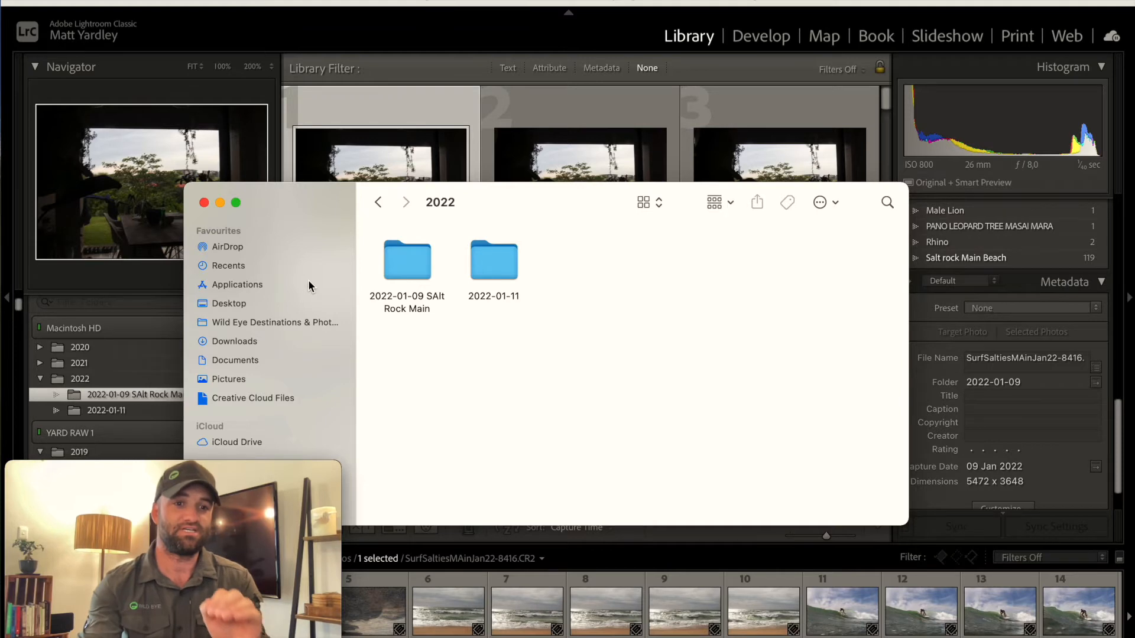
click(204, 203)
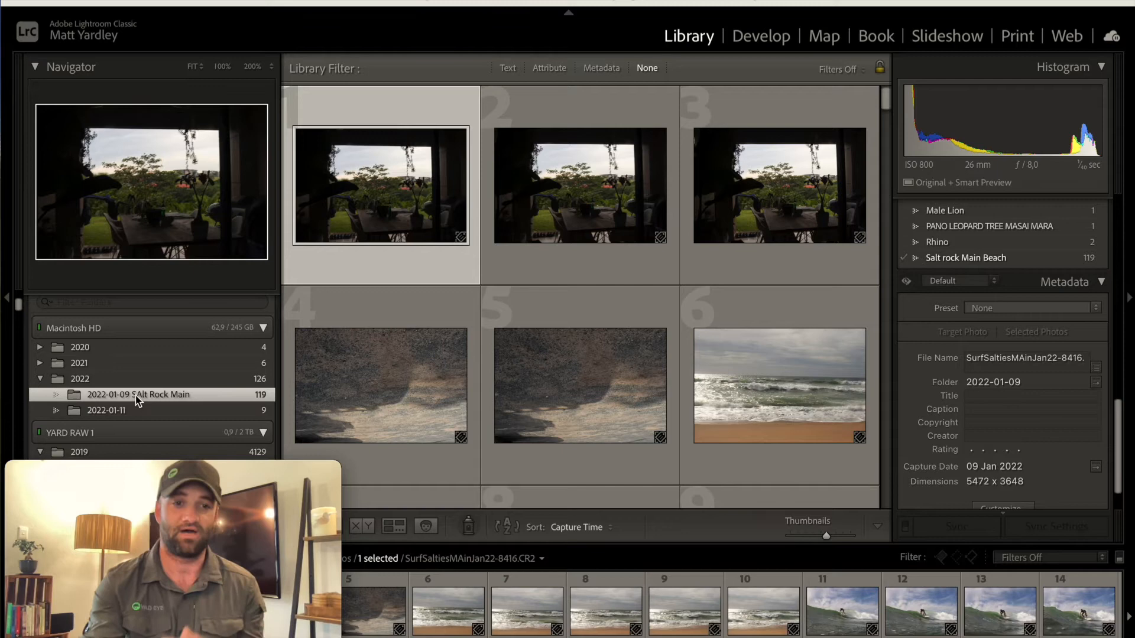
scroll(192, 389, down, 1)
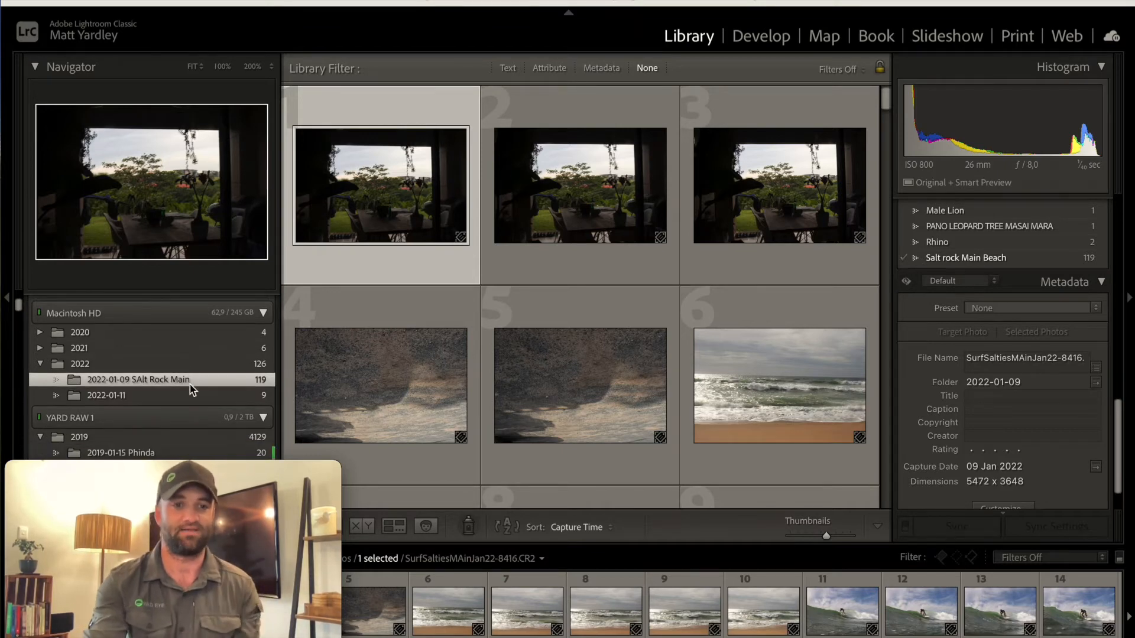
scroll(423, 341, down, 1)
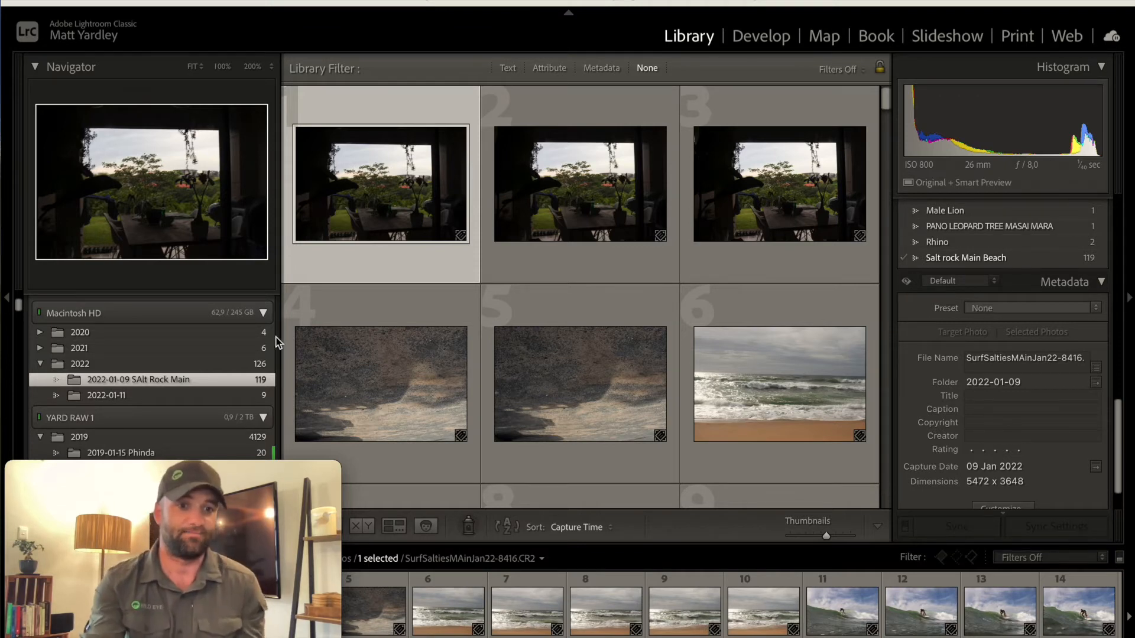
scroll(250, 365, down, 10)
scroll(250, 365, up, 10)
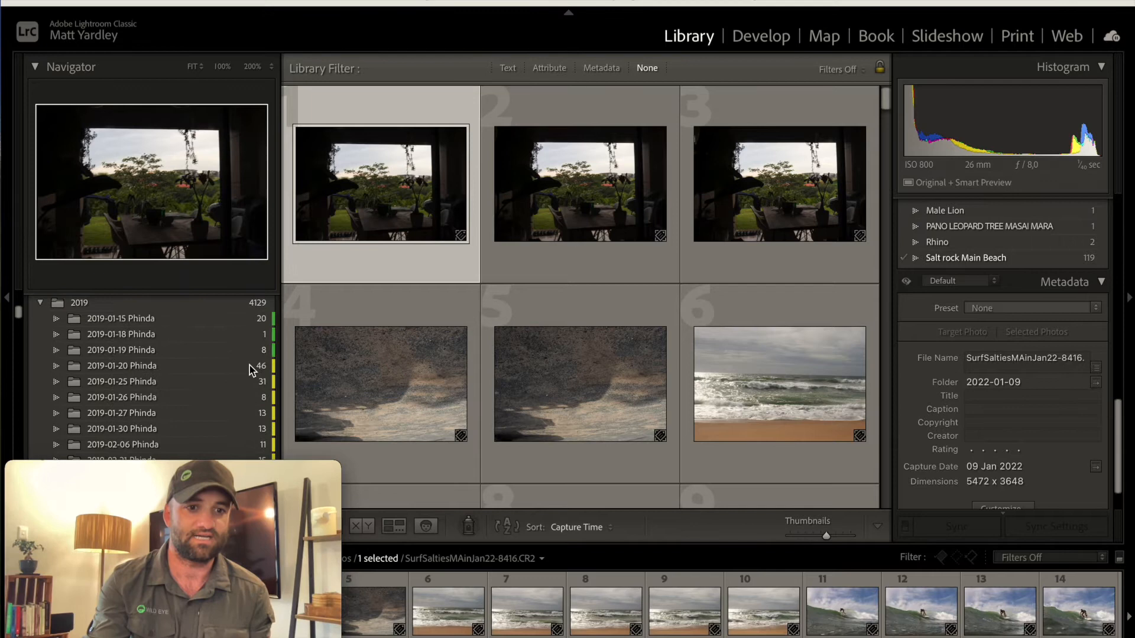
Step: Add a red color label to the 2022-01-09 SAlt Rock Main folder
scroll(250, 365, down, 5)
scroll(249, 366, up, 5)
scroll(249, 365, down, 2)
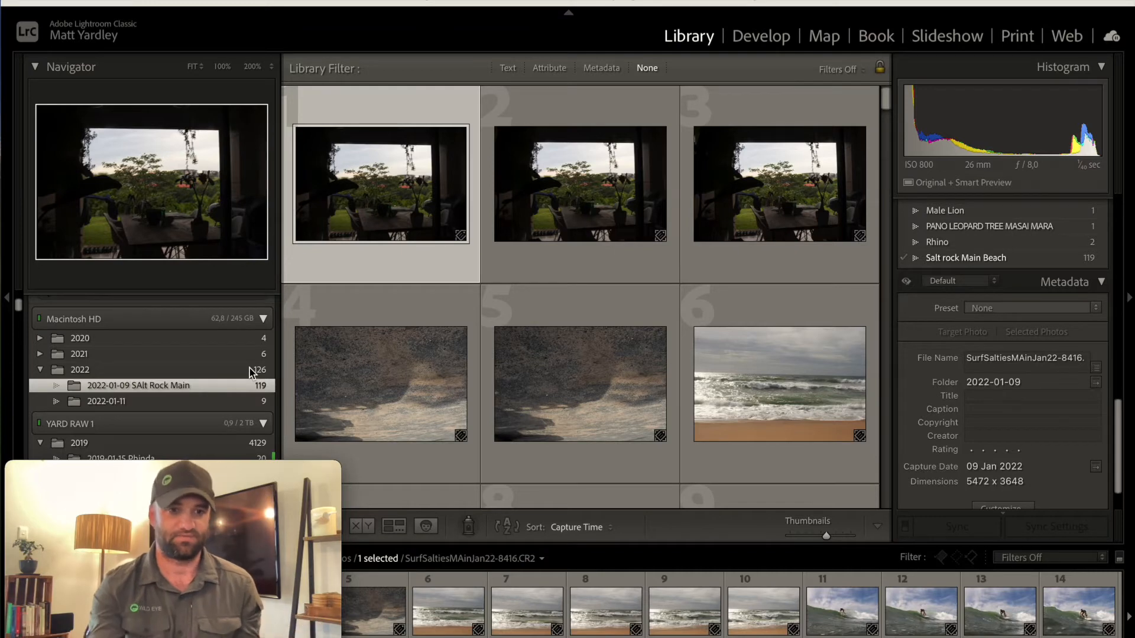
right_click(194, 387)
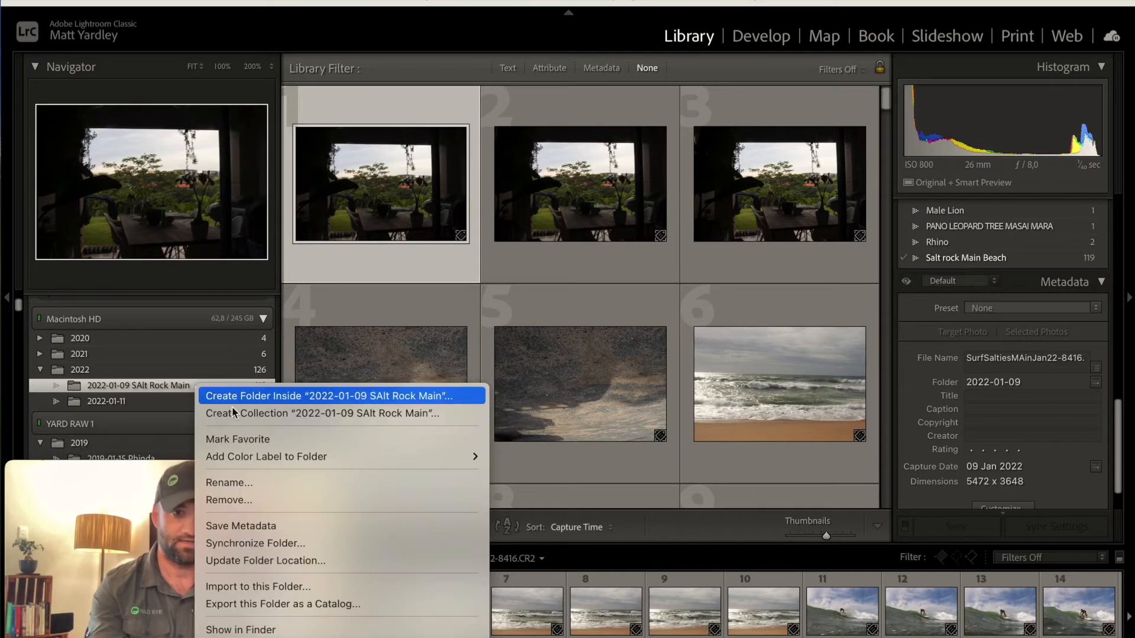
mouse_move(414, 457)
click(510, 458)
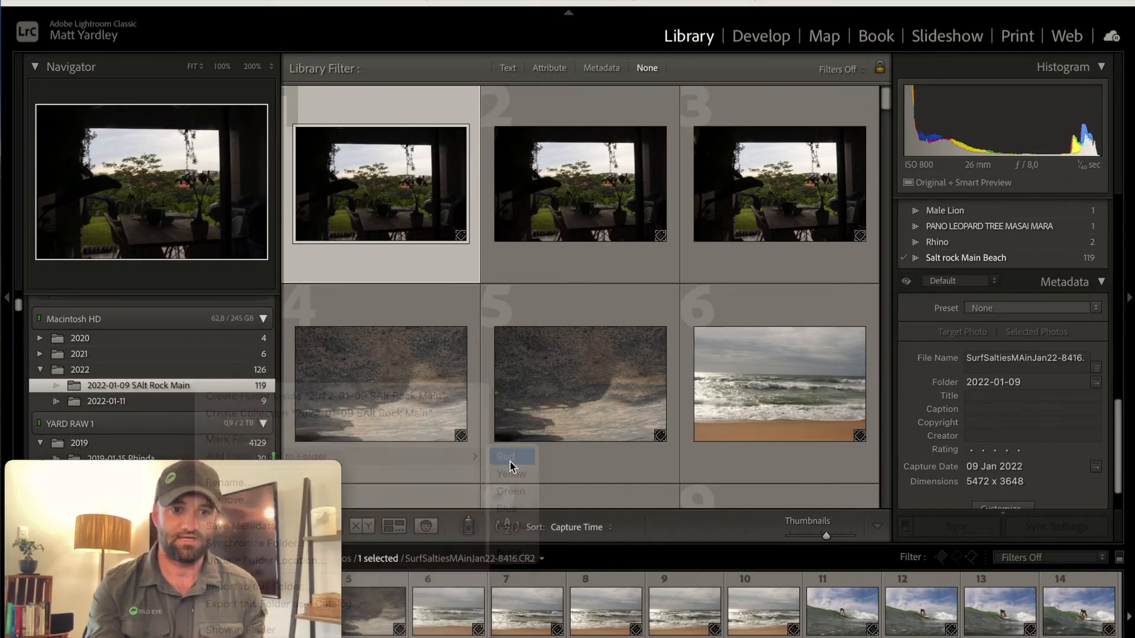
Step: Compare the folder's color label with the labels on the dated 2019 folders of the YARD RAW 1 drive
scroll(240, 390, down, 10)
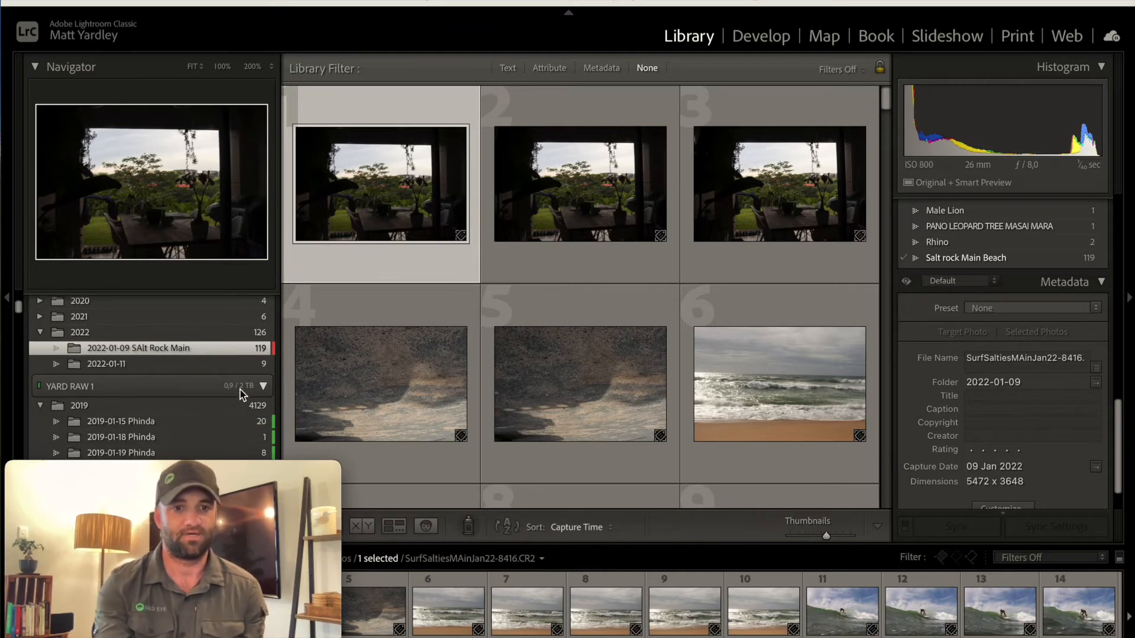
scroll(240, 389, down, 10)
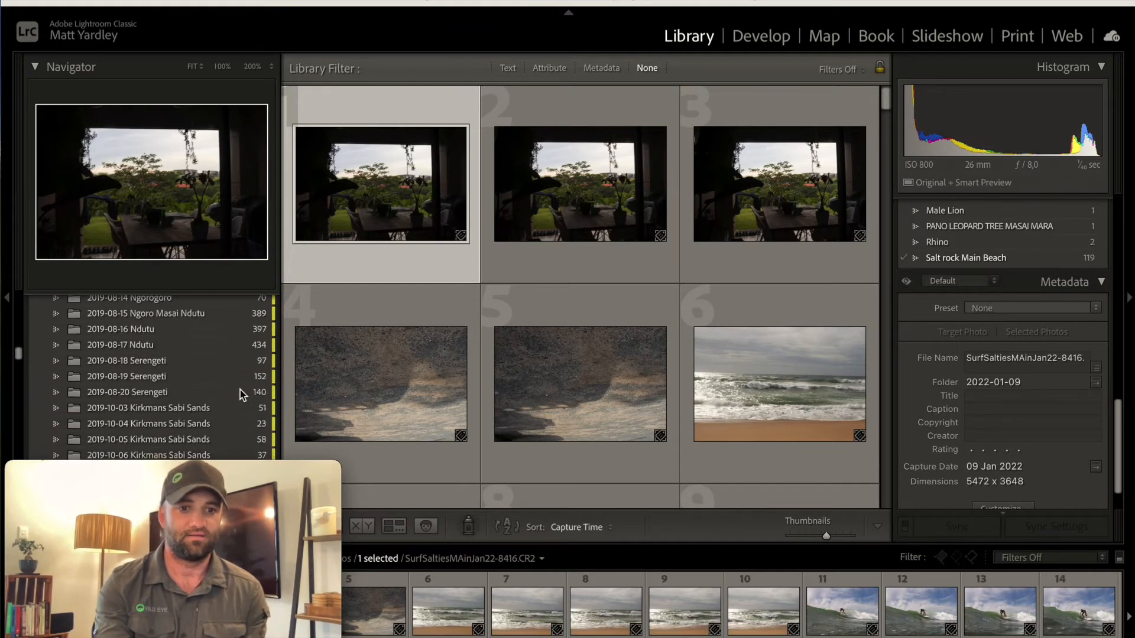
scroll(240, 389, down, 5)
scroll(240, 388, up, 15)
scroll(240, 389, up, 15)
scroll(240, 388, down, 5)
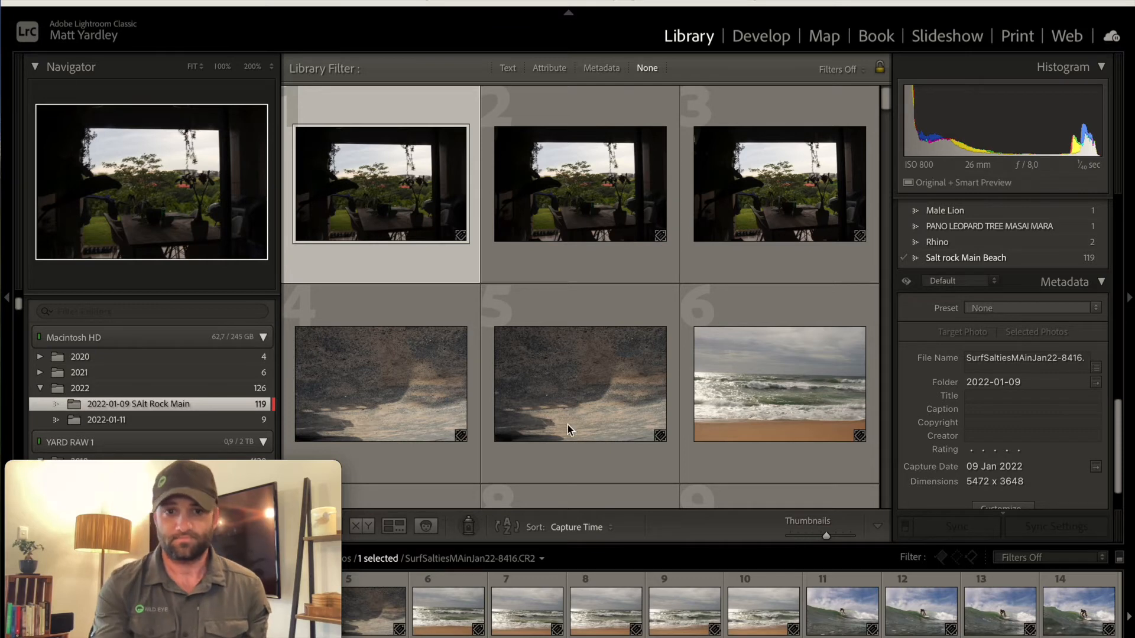
Step: Inspect the second and third photos of the folder, checking their file name, folder metadata and keyword tags
click(572, 188)
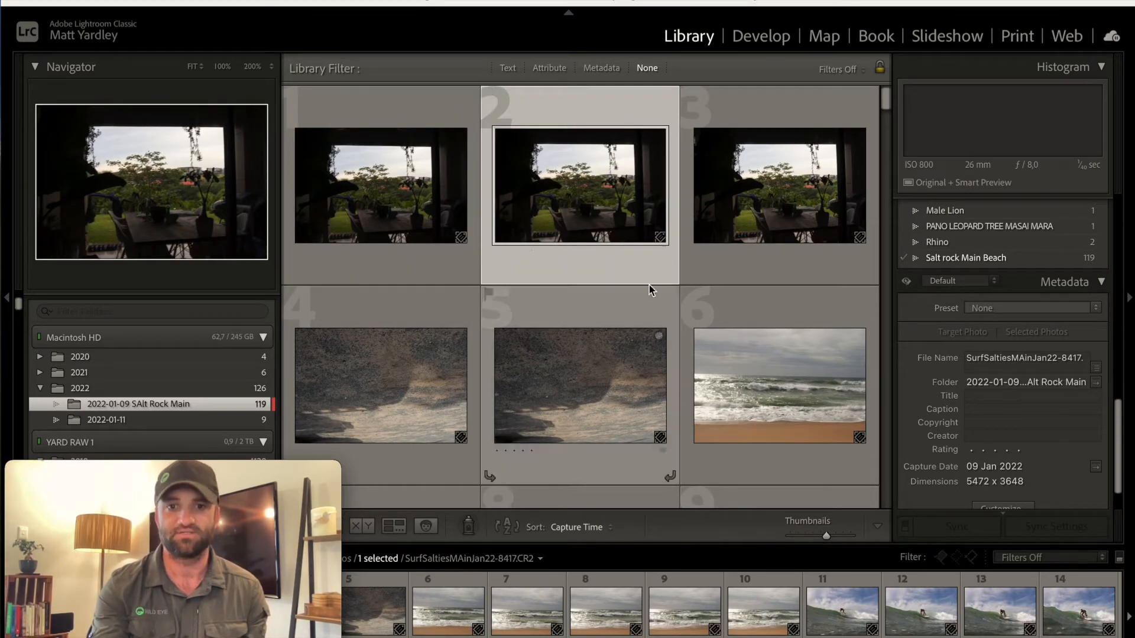
click(819, 207)
scroll(820, 207, down, 2)
scroll(819, 207, up, 2)
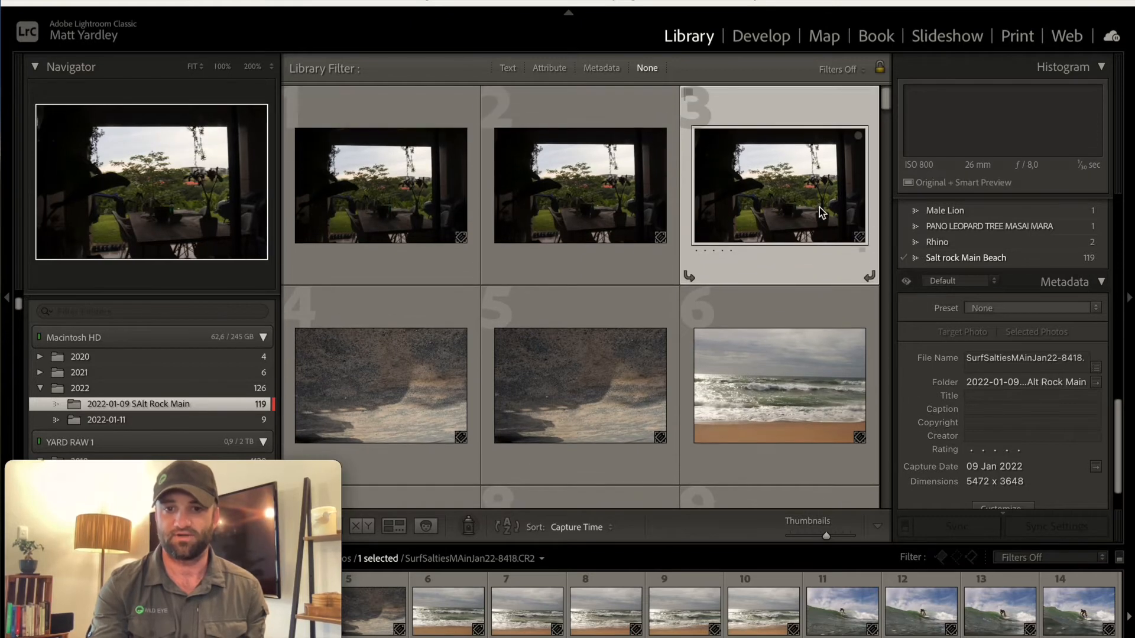
scroll(635, 289, down, 1)
scroll(992, 278, down, 1)
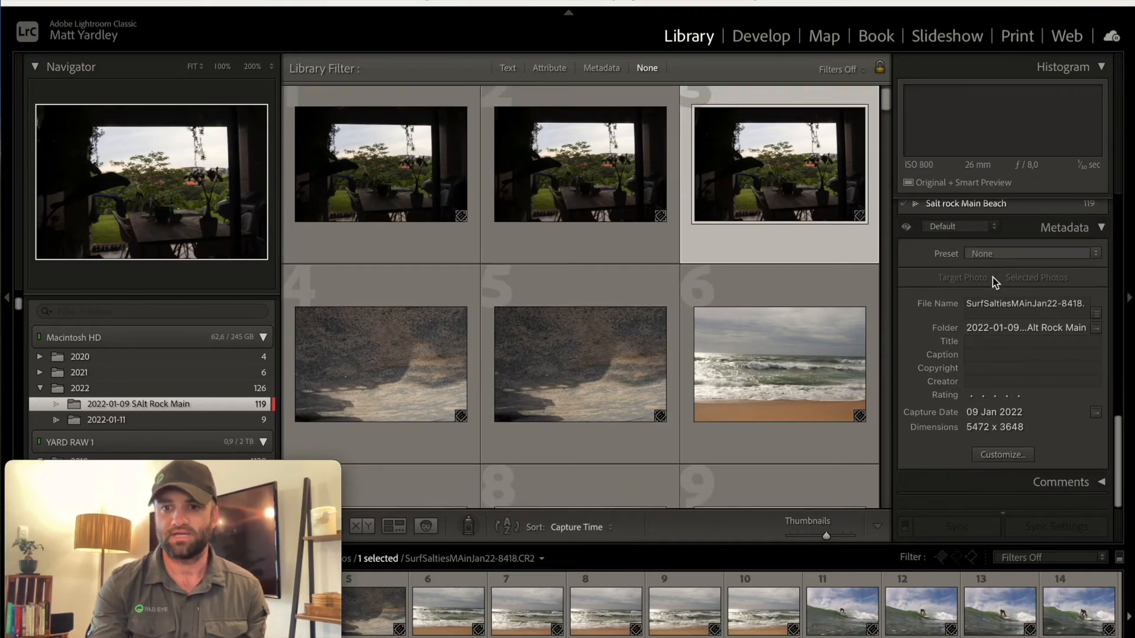
scroll(992, 277, up, 5)
scroll(992, 277, up, 4)
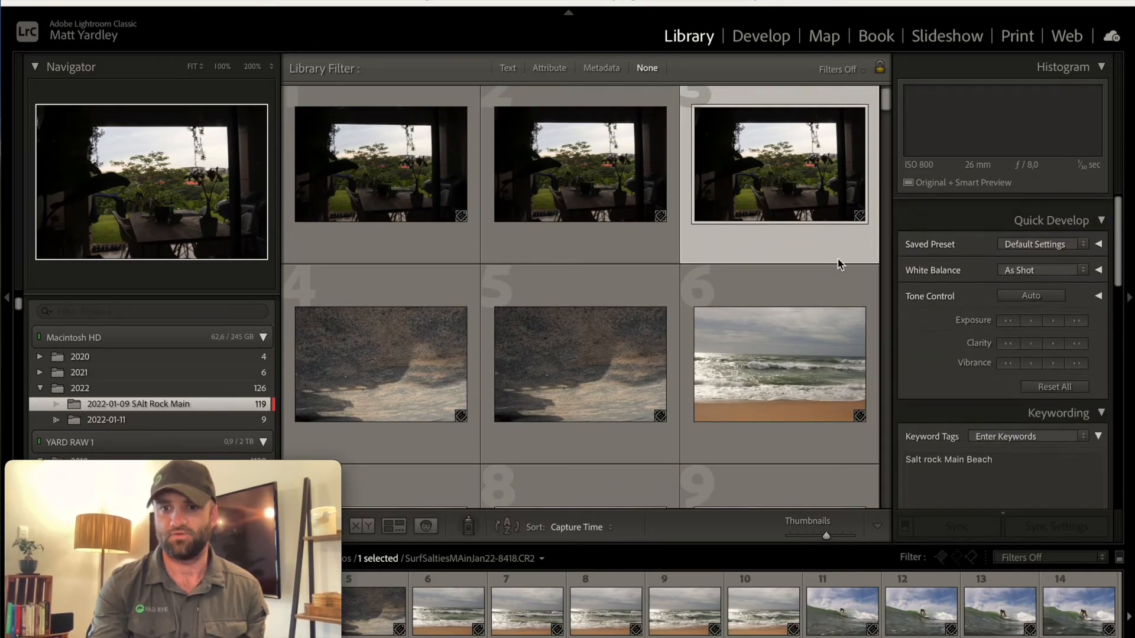
Step: Add the surfer's first name as a keyword to photos 13 to 18, alongside "Salt rock Main Beach"
scroll(666, 260, down, 3)
scroll(666, 260, down, 8)
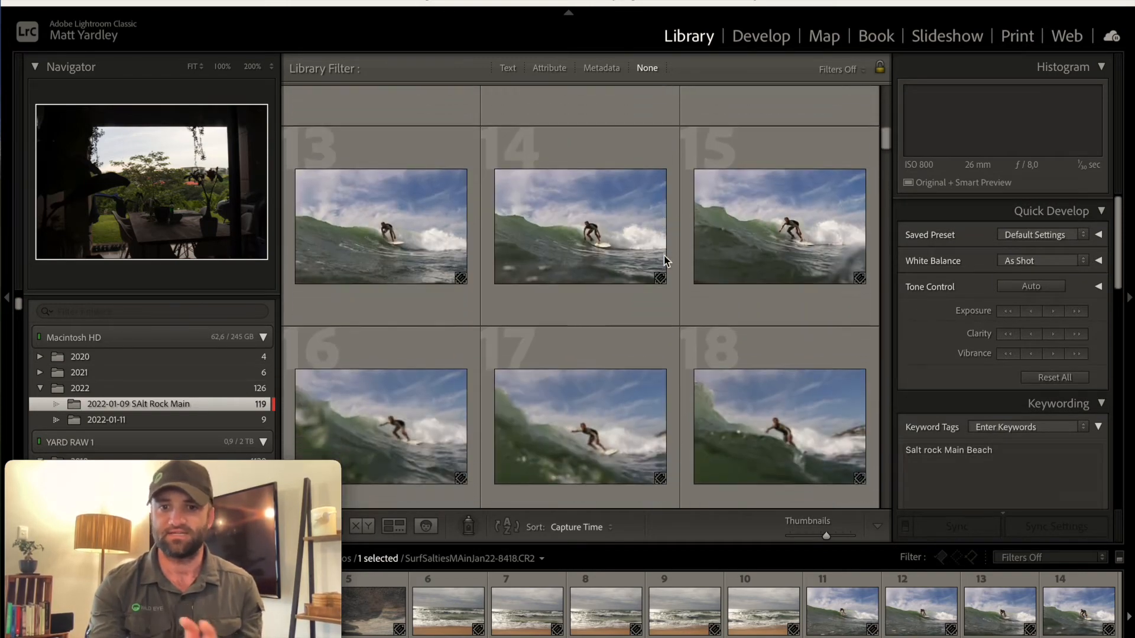
scroll(663, 260, down, 1)
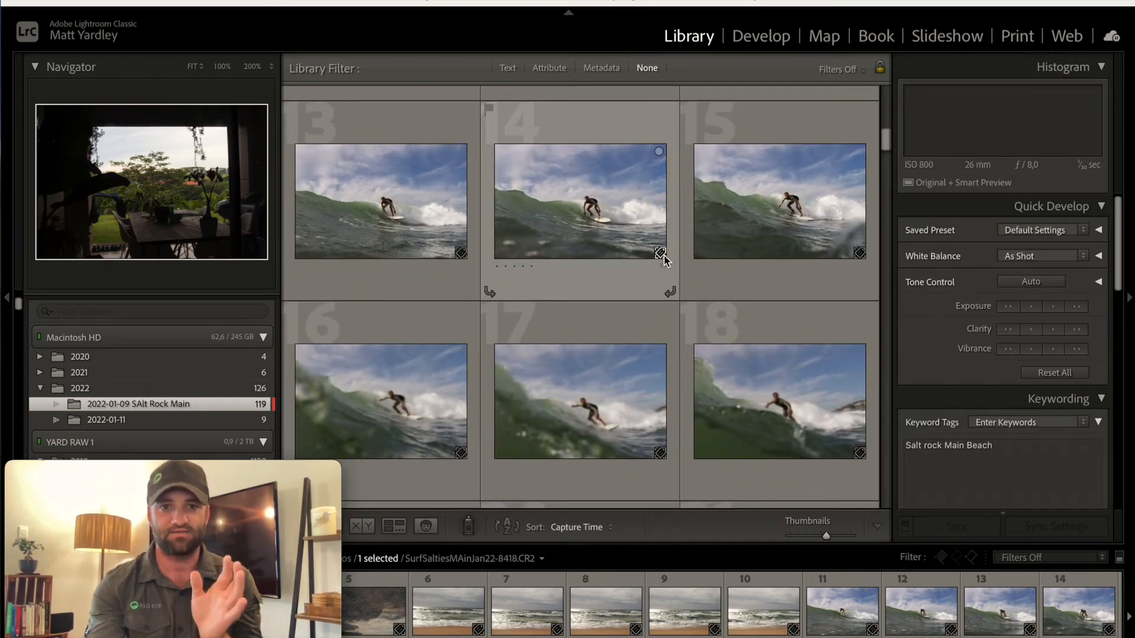
scroll(663, 261, down, 2)
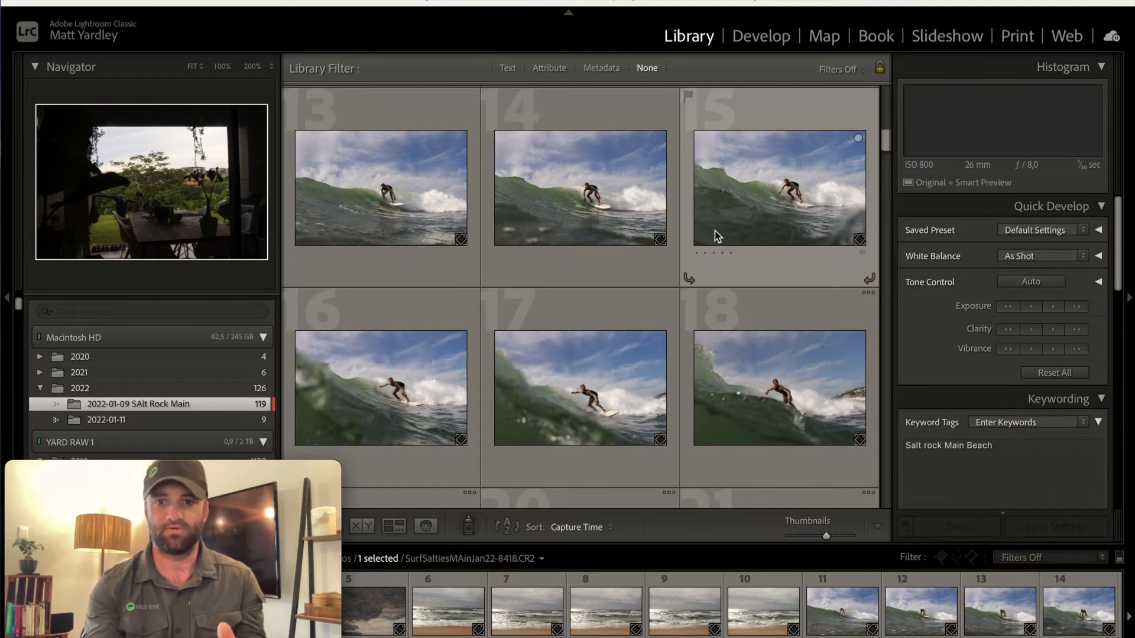
scroll(714, 230, up, 3)
click(417, 220)
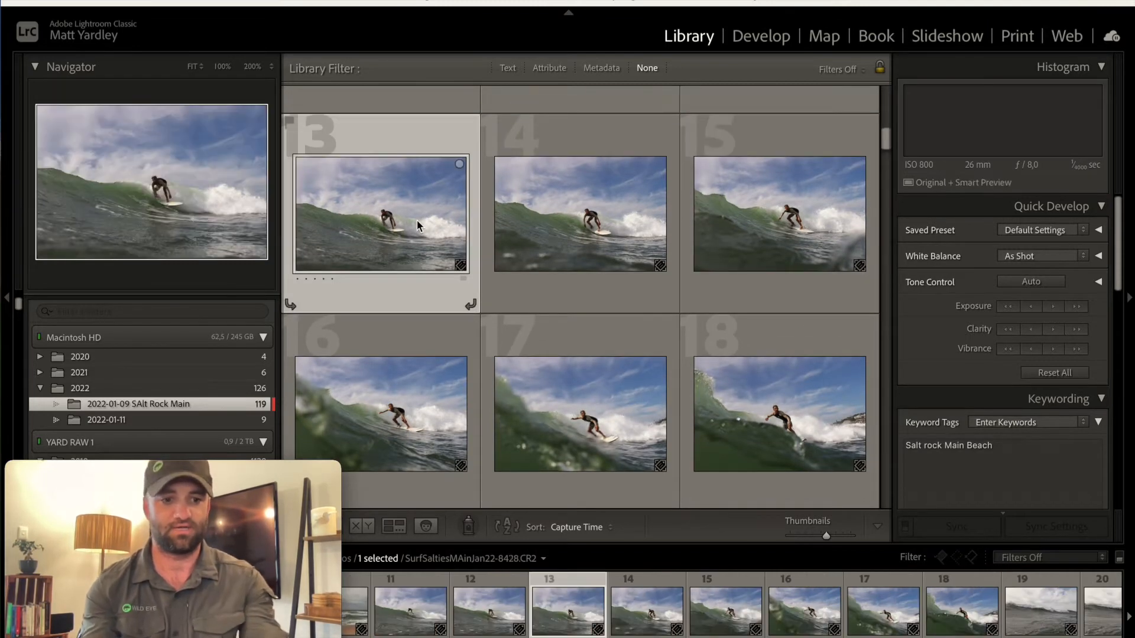
shift+click(773, 402)
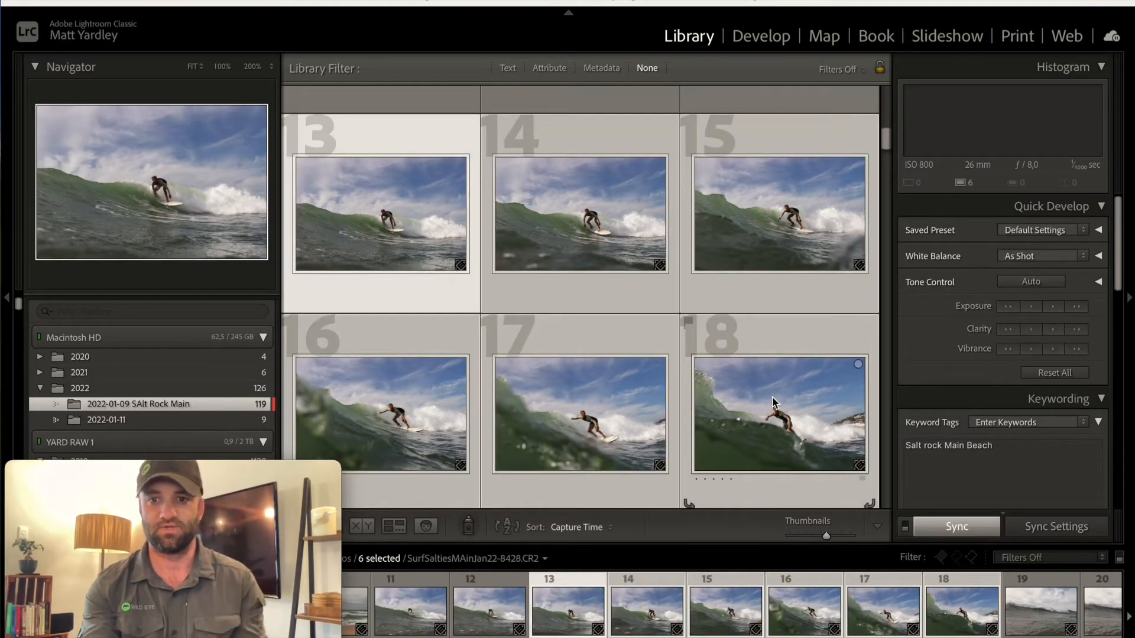
click(1005, 449)
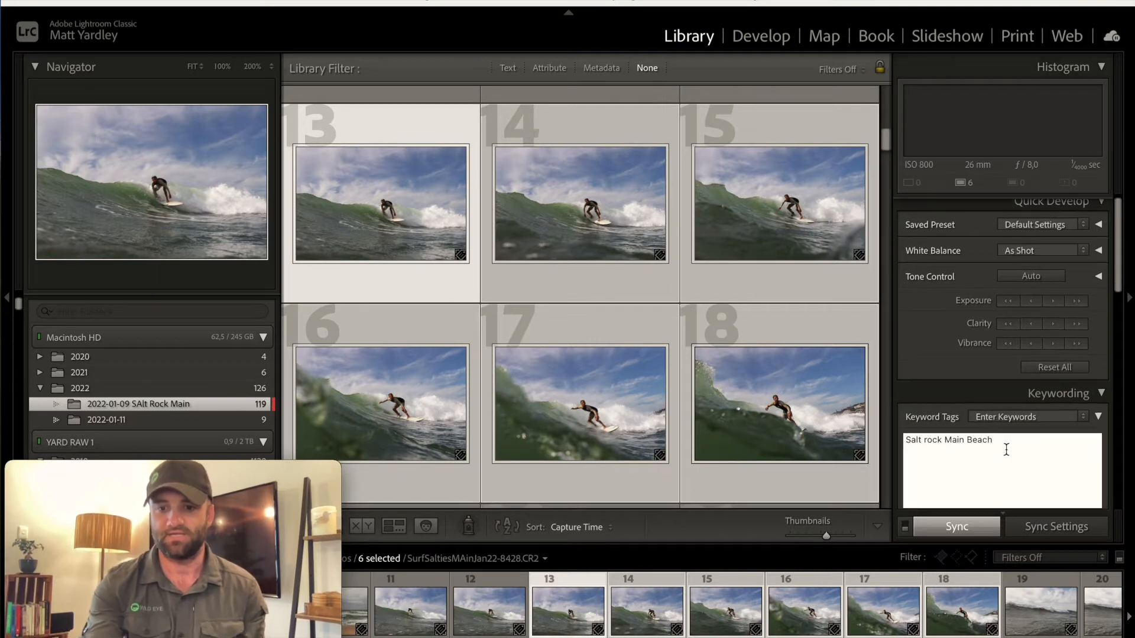
text(, Joel)
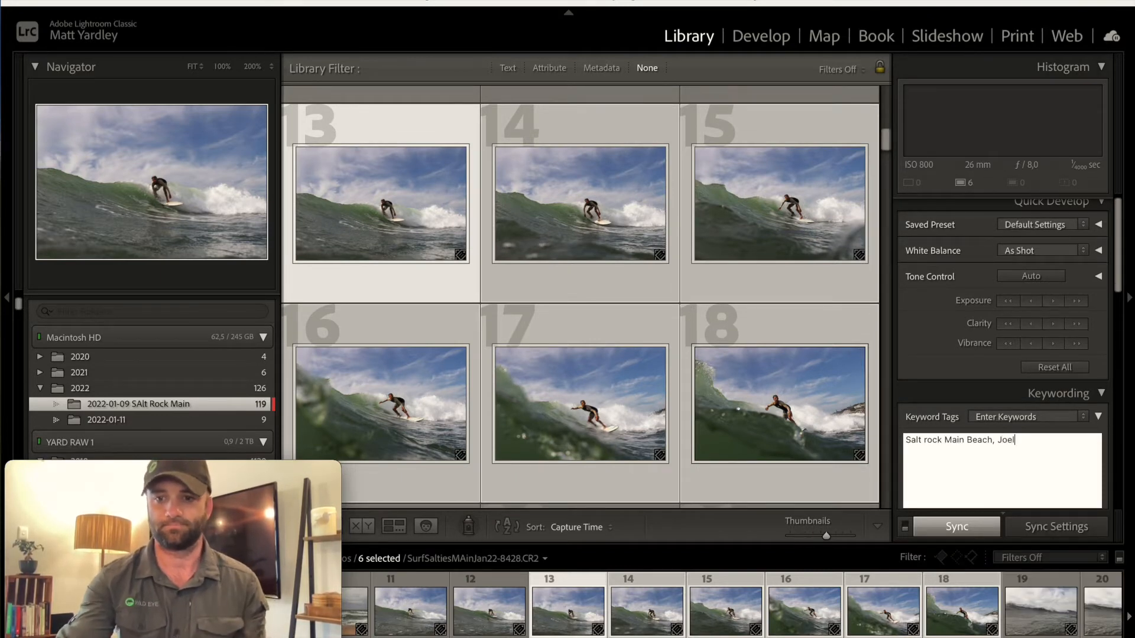
key(Return)
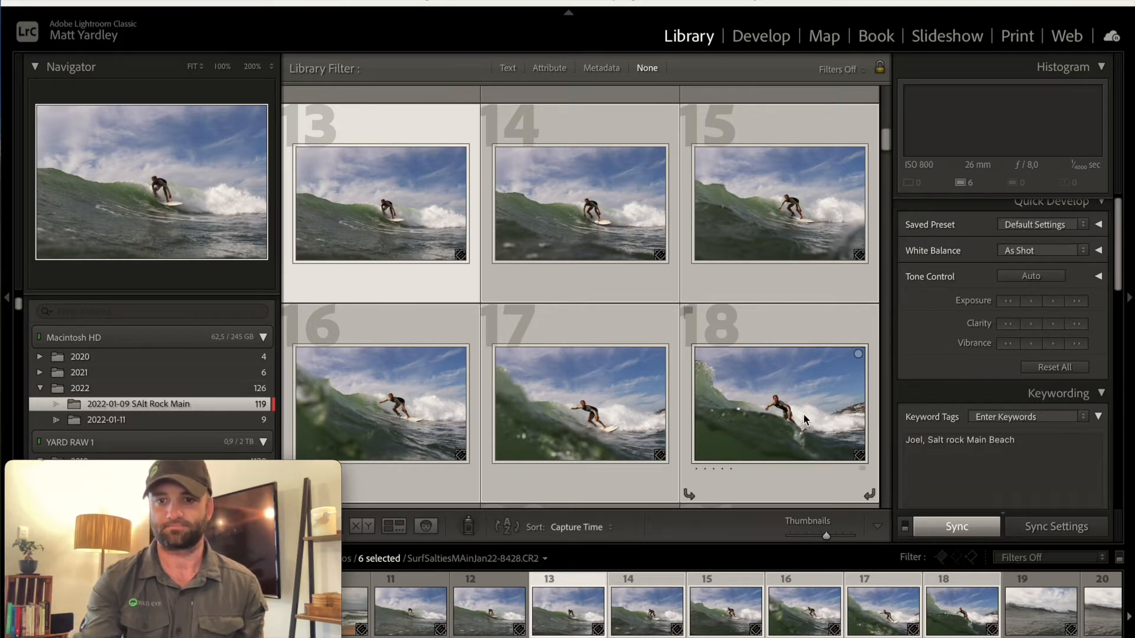
Step: Look through the remaining surf sequences in the 2022-01-09 SAlt Rock Main folder and return to its first photos
scroll(804, 413, down, 1)
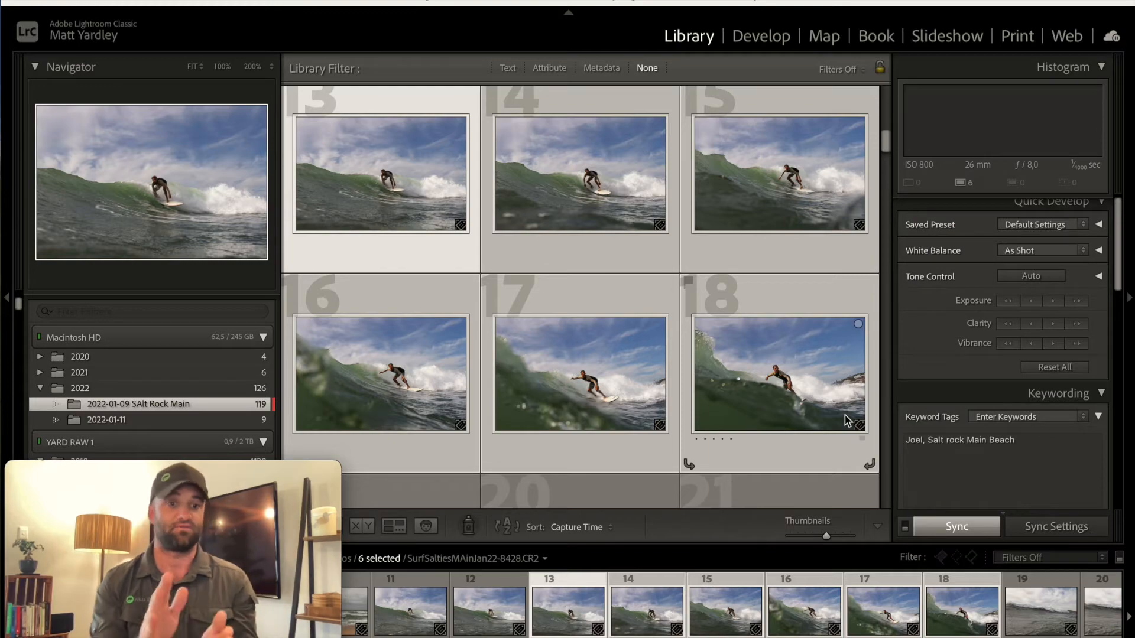
scroll(687, 353, down, 4)
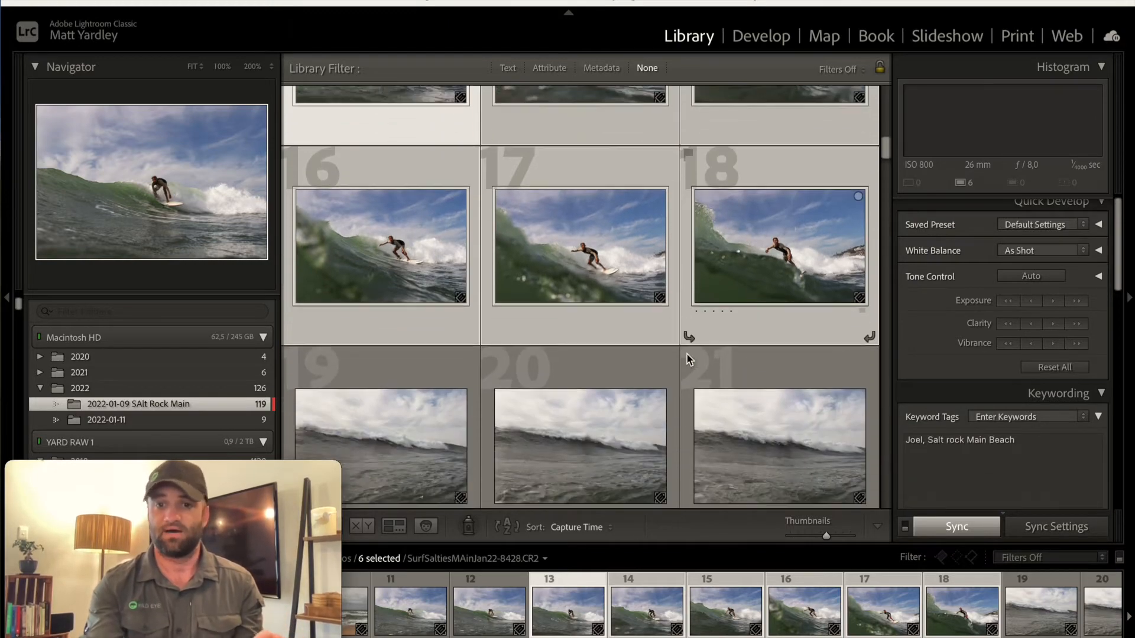
scroll(674, 334, down, 10)
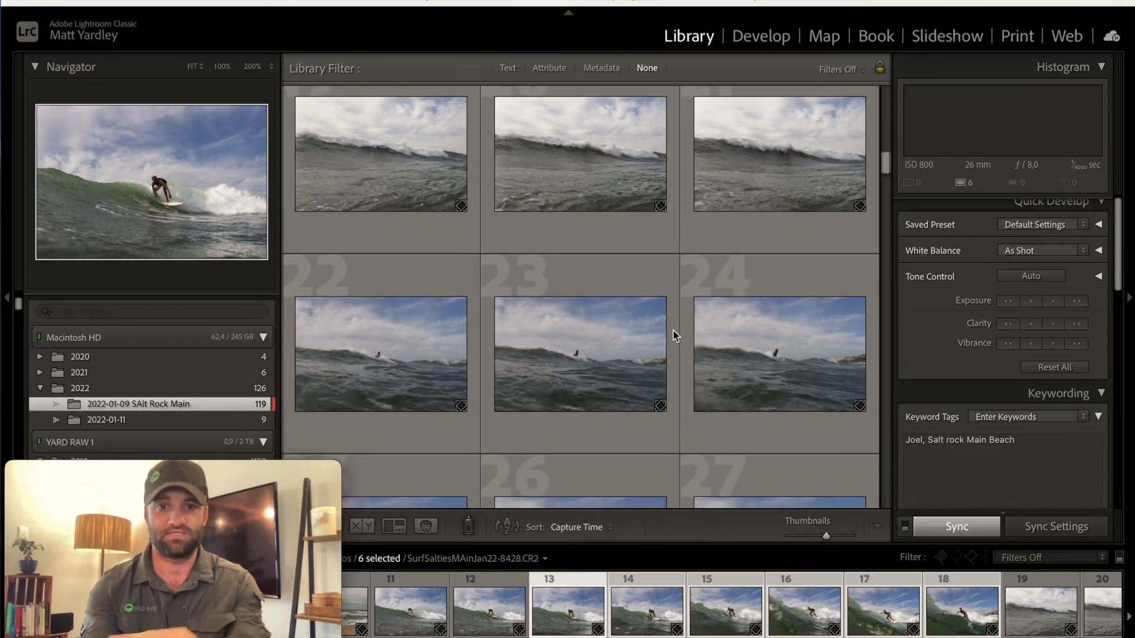
scroll(676, 336, down, 5)
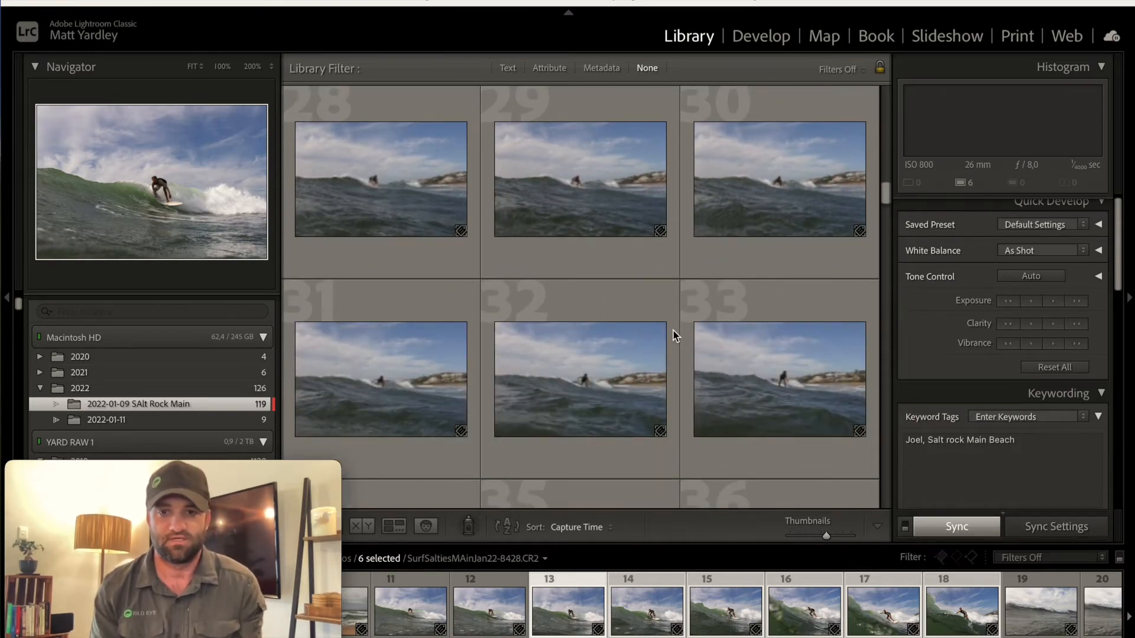
scroll(676, 336, down, 12)
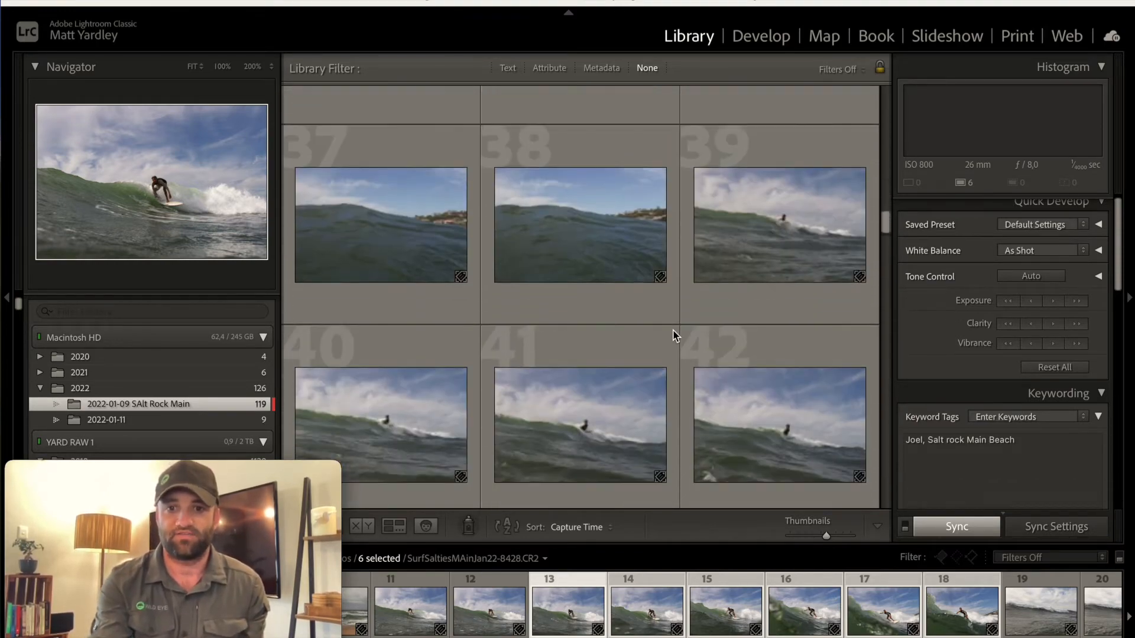
scroll(675, 336, down, 1)
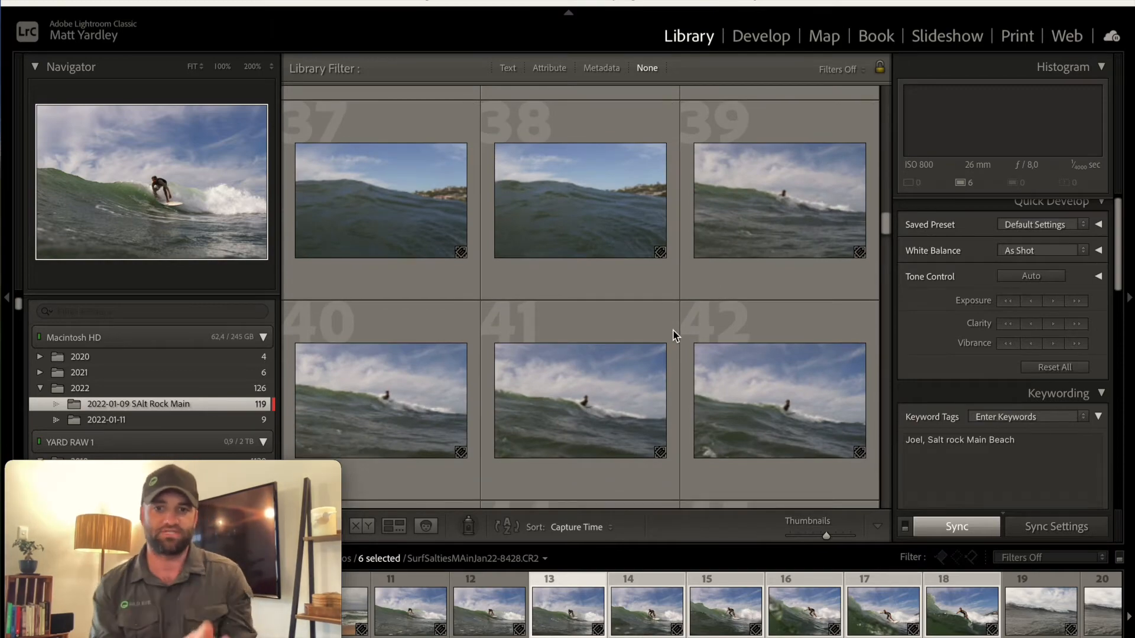
scroll(676, 335, down, 4)
scroll(675, 336, up, 8)
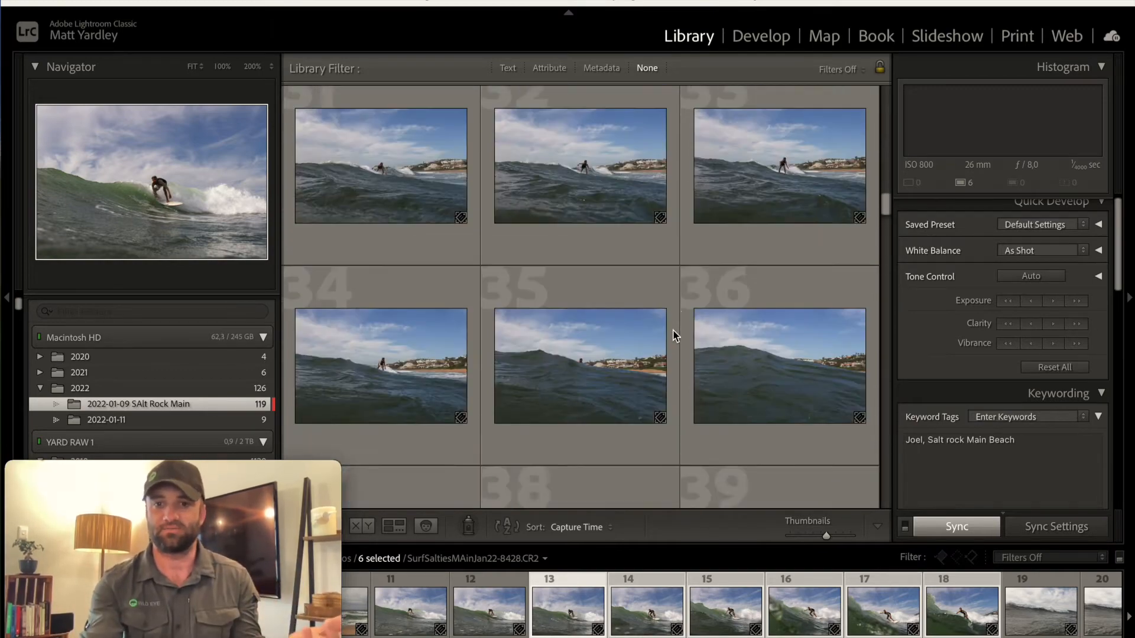
scroll(675, 336, down, 5)
scroll(675, 336, down, 3)
scroll(675, 336, up, 20)
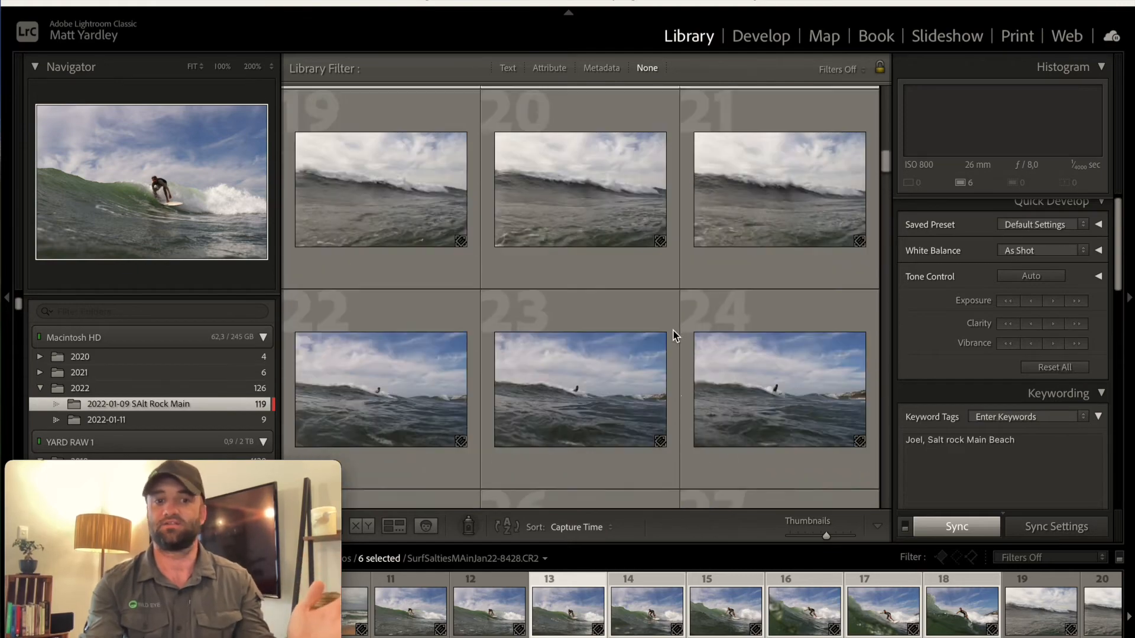
scroll(675, 336, up, 3)
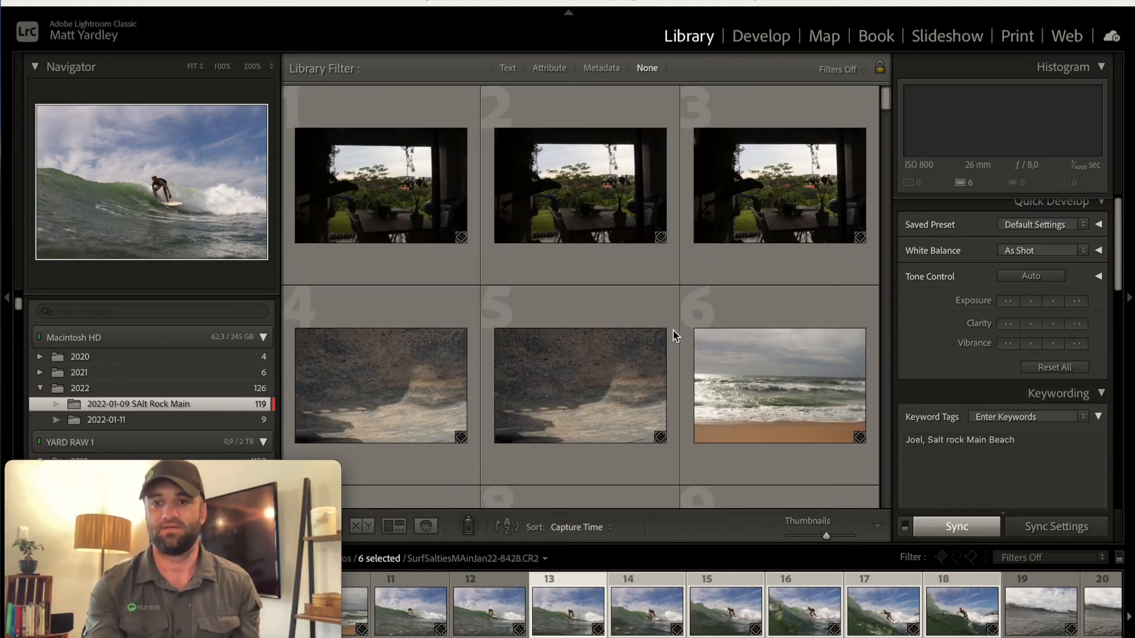
scroll(671, 331, down, 3)
scroll(663, 324, up, 2)
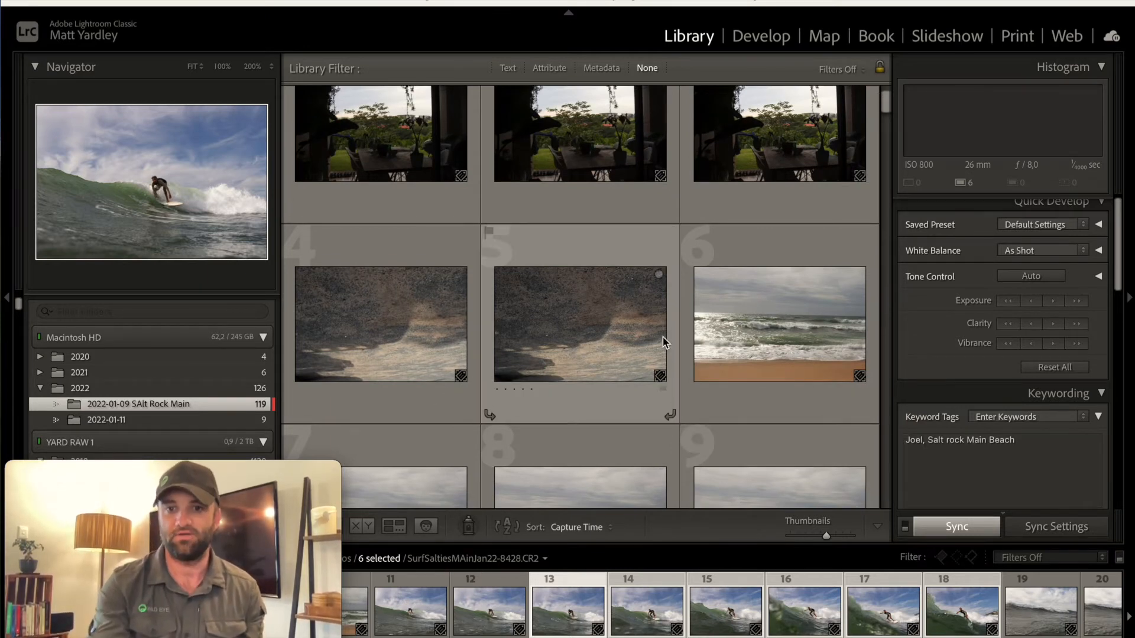
scroll(664, 342, up, 1)
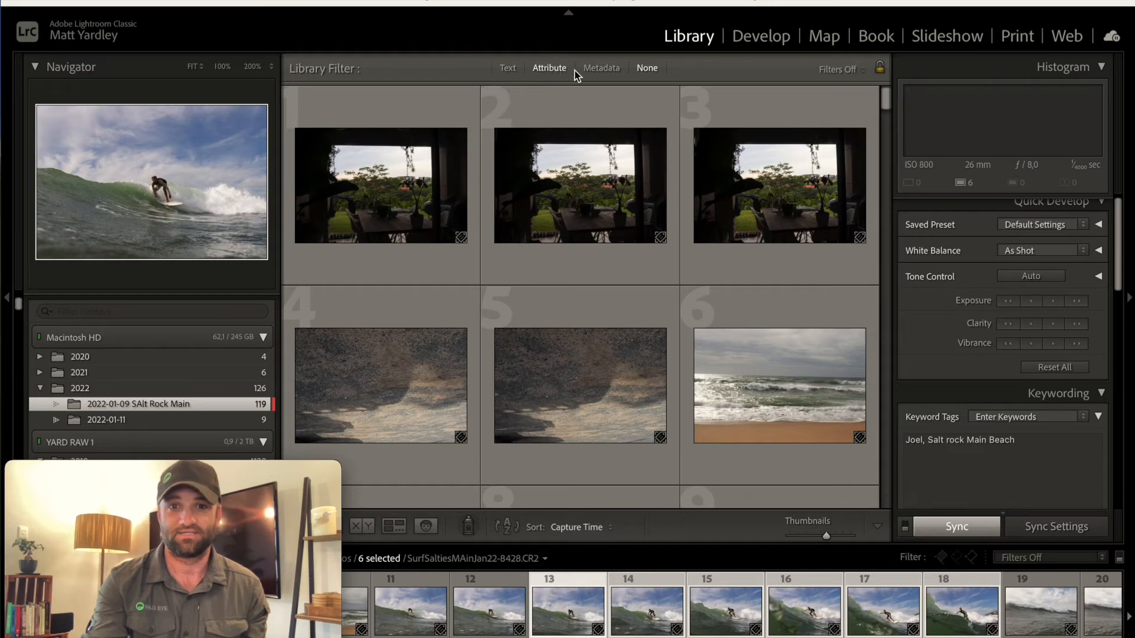
Step: Filter the folder's photos by text in Keywords, searching for the surfer's first name
click(507, 69)
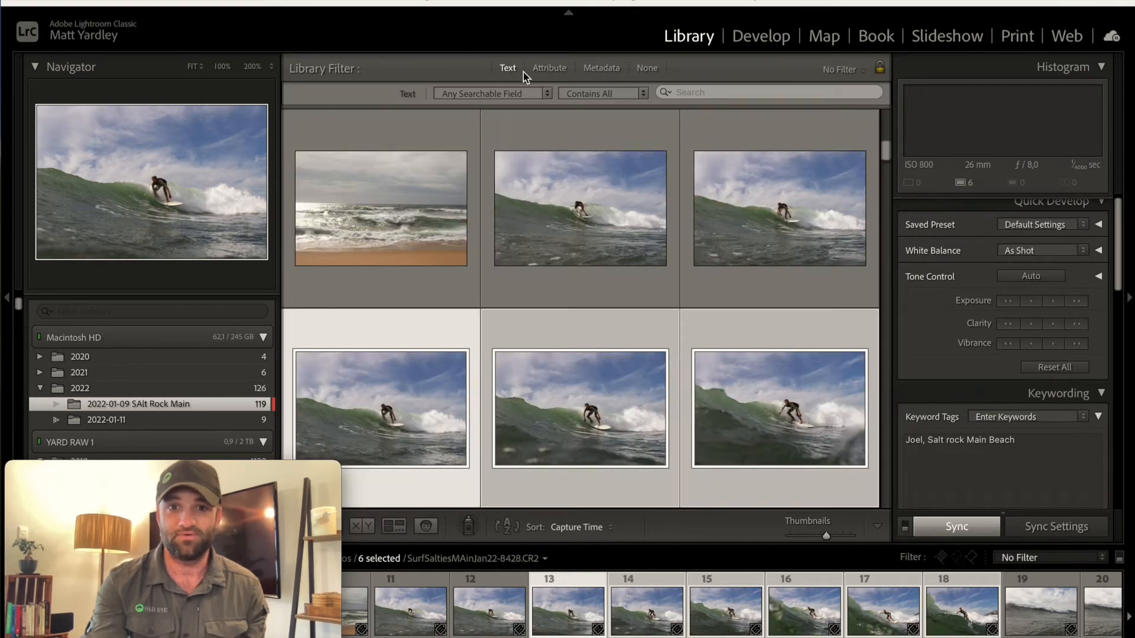
click(512, 94)
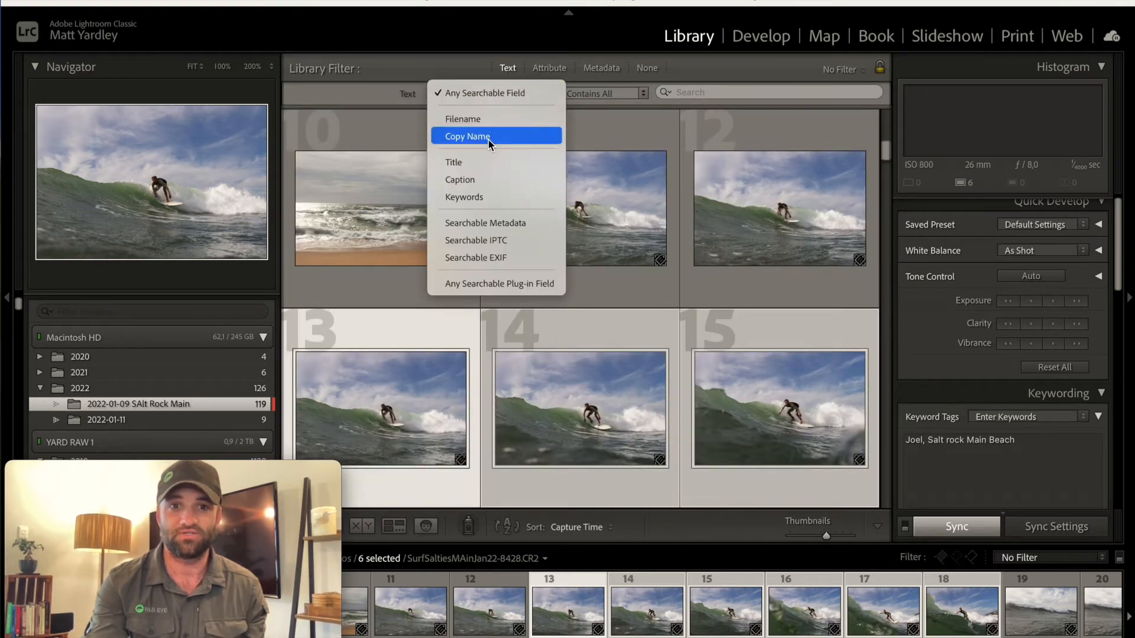
click(487, 196)
click(686, 94)
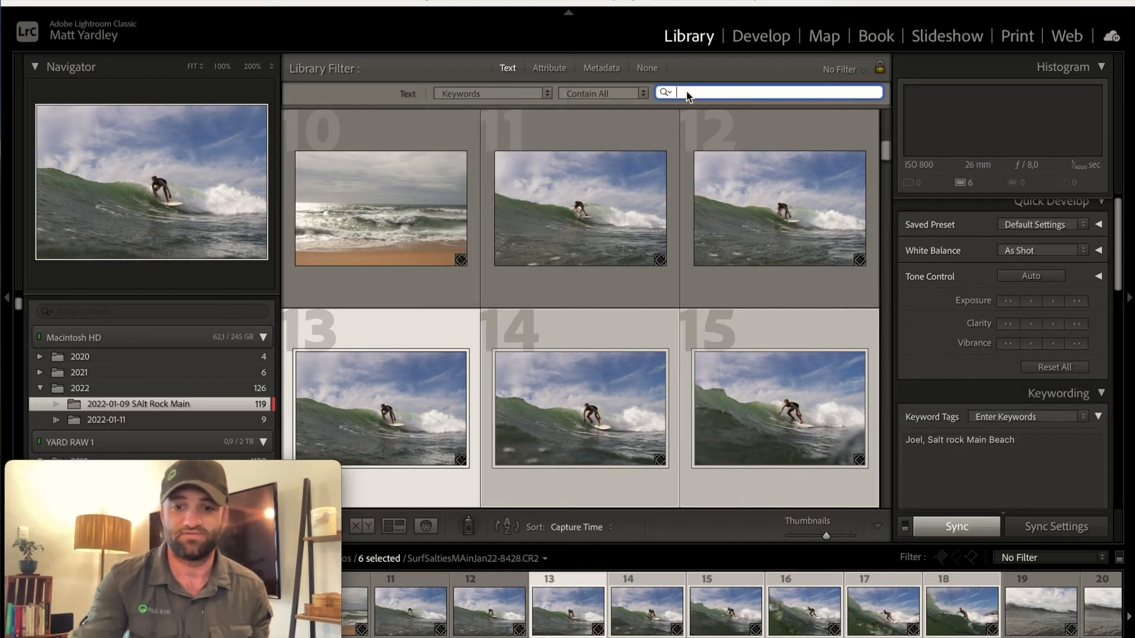
text(joel)
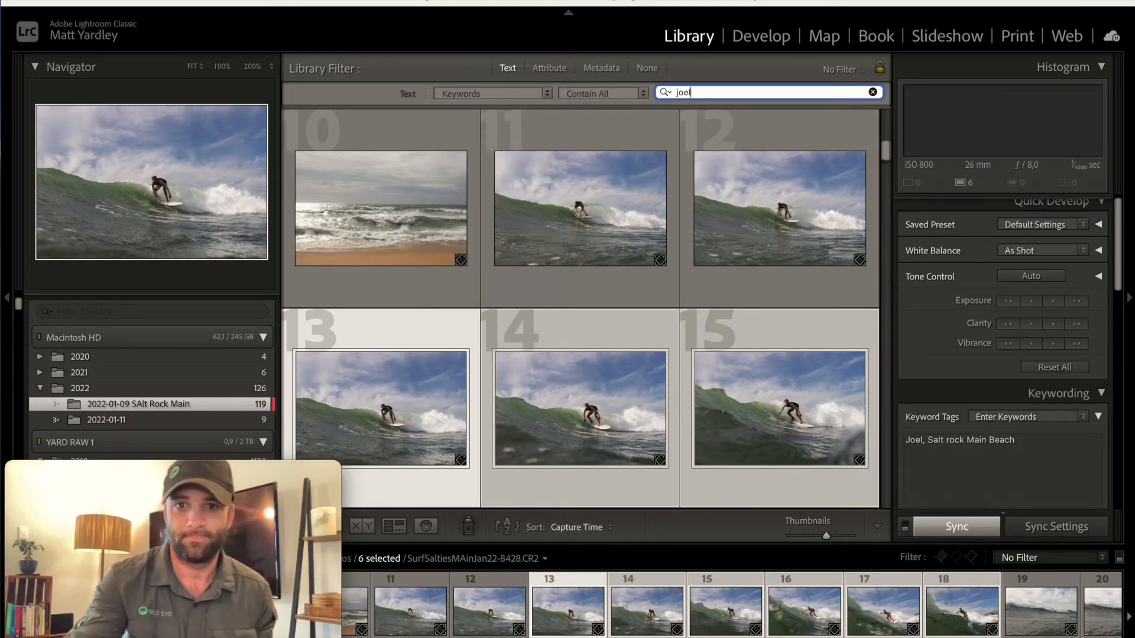
key(Return)
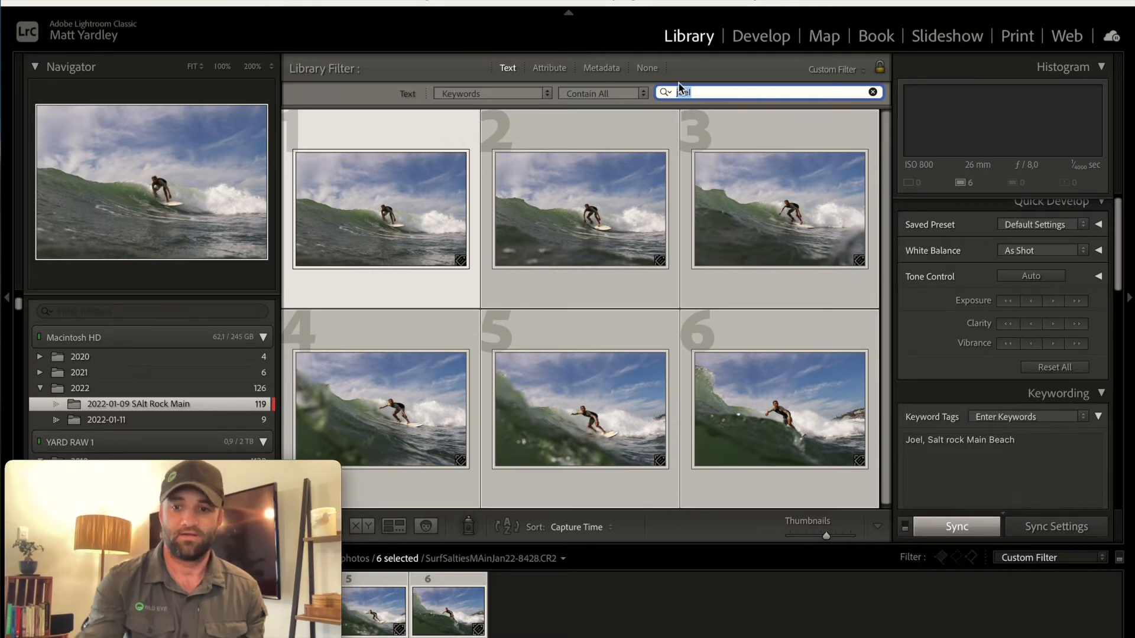
Step: Filter the folder's photos by the keyword text "salt rock" and look through the matching photos
key(BackSpace)
text(sa)
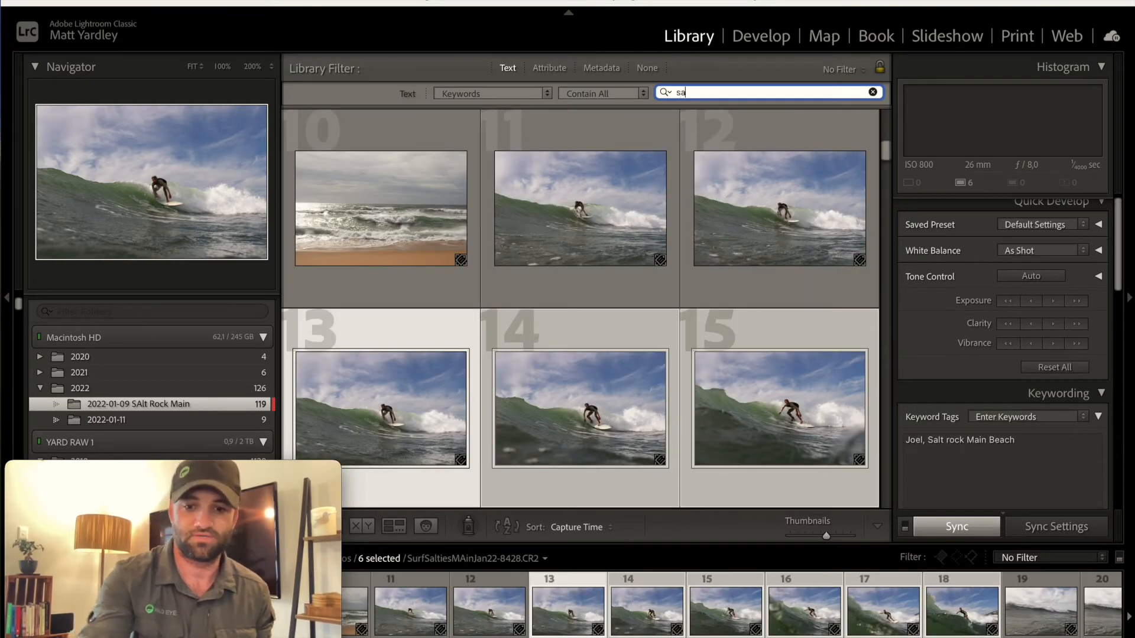
text(lt rock)
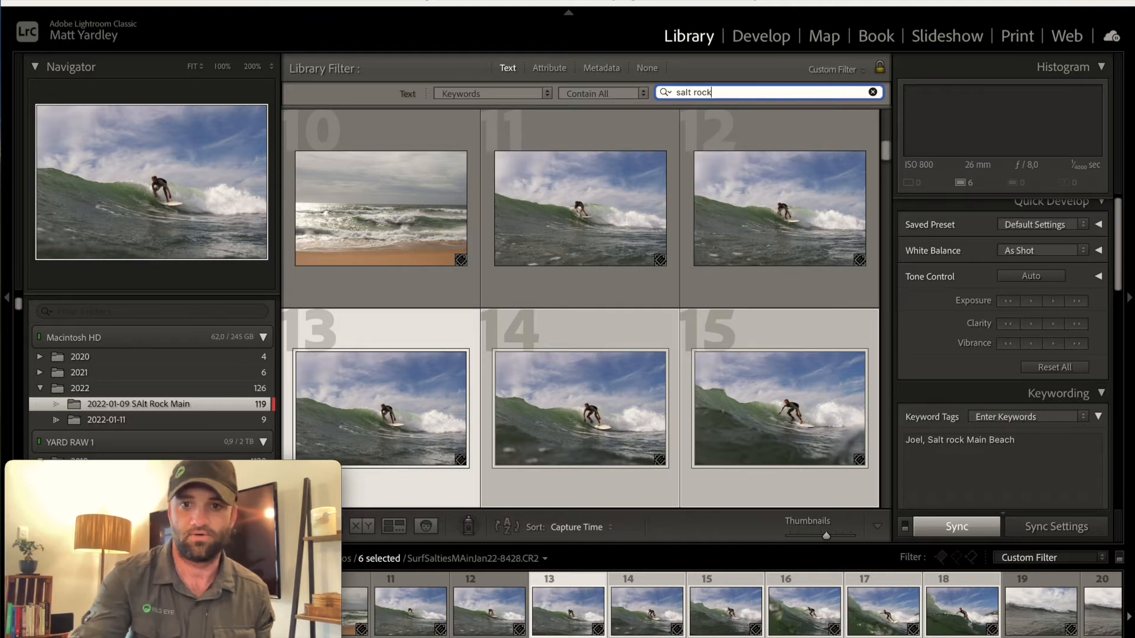
key(Return)
scroll(686, 186, down, 8)
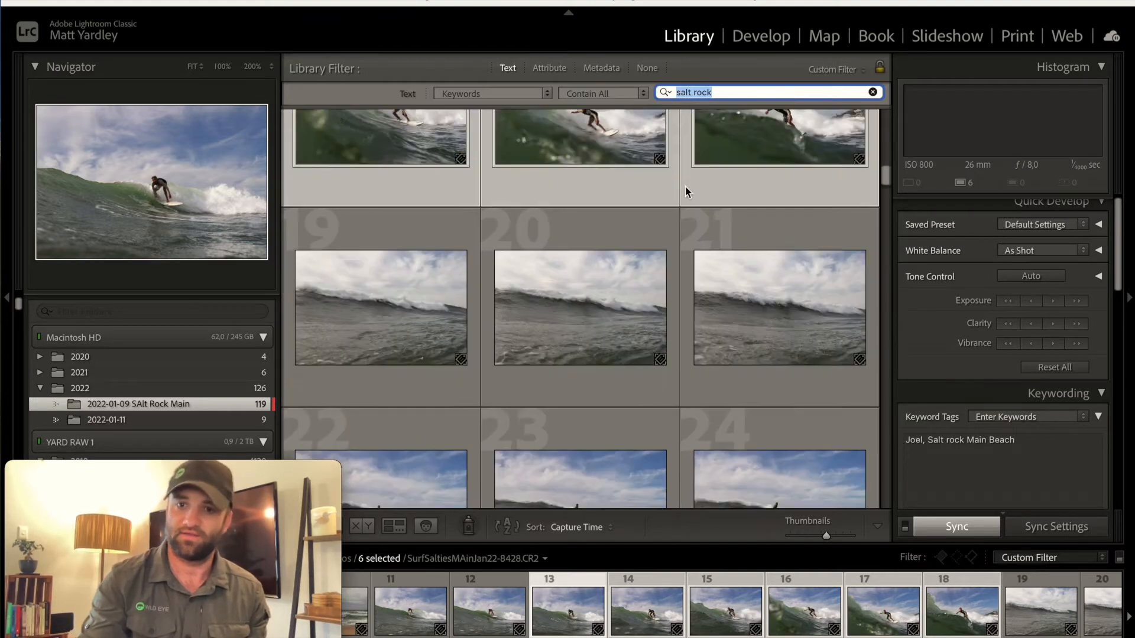
scroll(686, 187, up, 16)
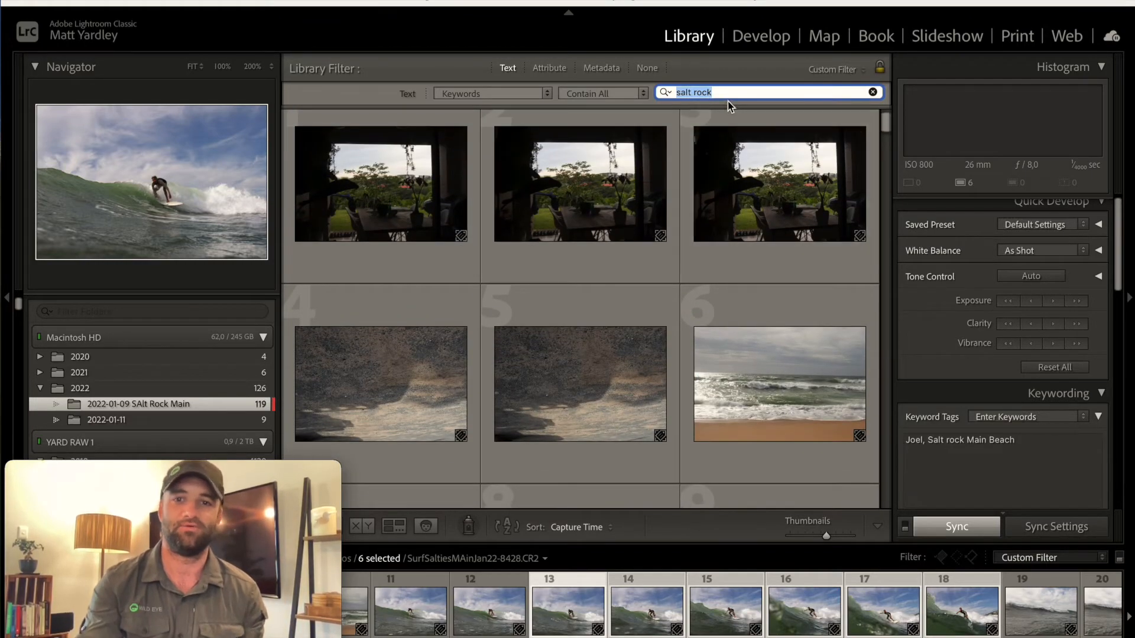
Step: Clear the keyword search text and return to the first photos of the folder
click(873, 92)
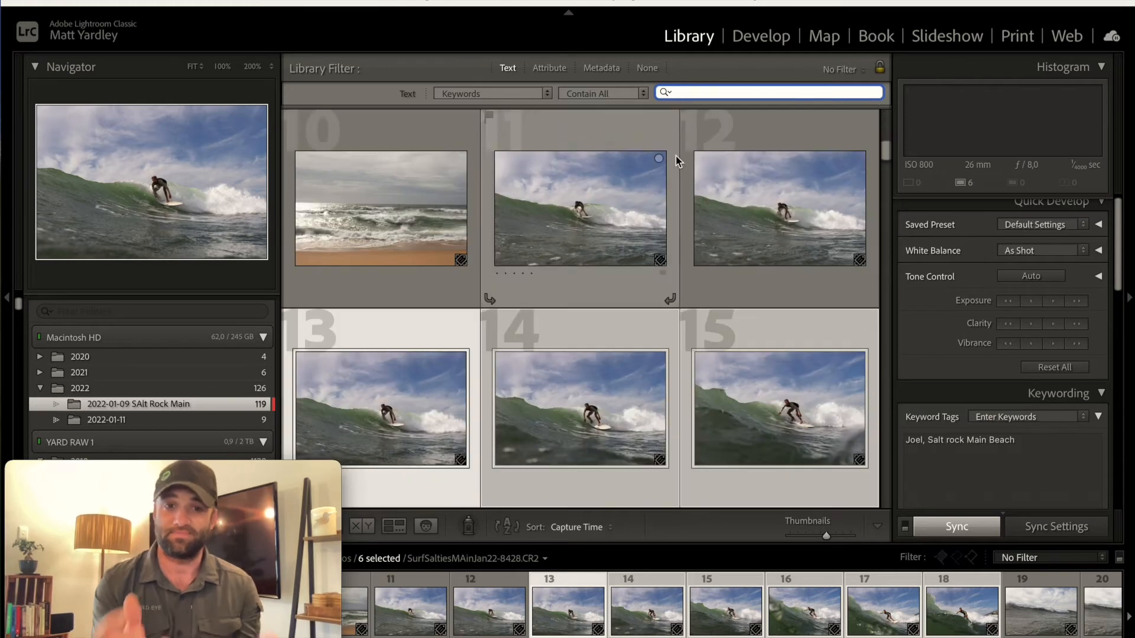
scroll(676, 156, up, 3)
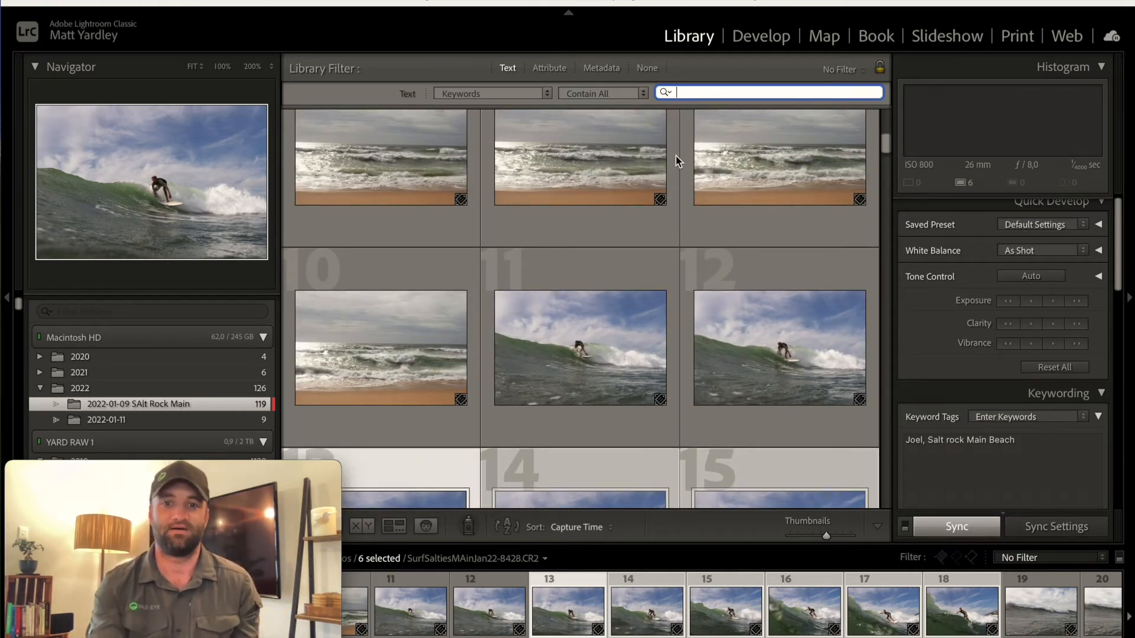
scroll(675, 156, up, 5)
scroll(676, 157, down, 3)
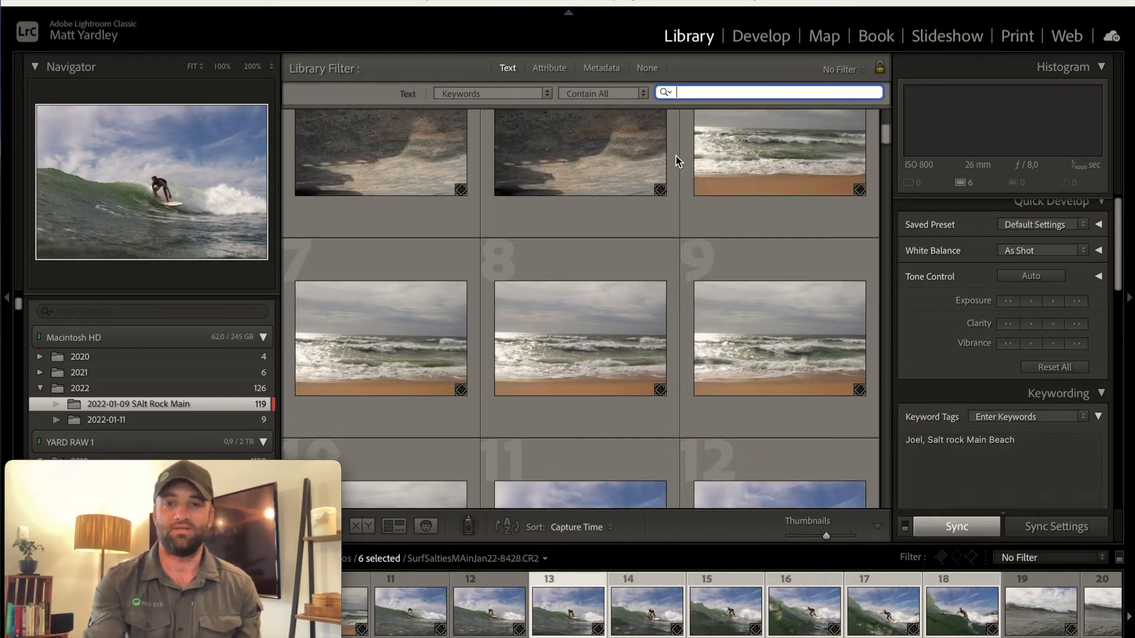
scroll(675, 156, up, 3)
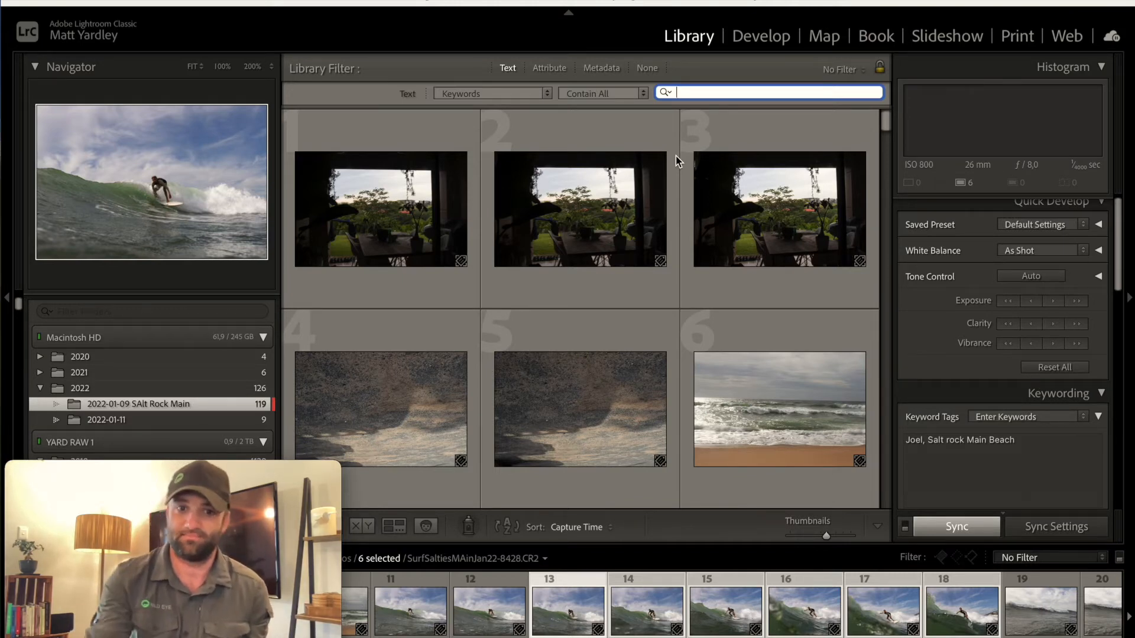
Step: Select the first photo of the folder and turn the library filters off
click(438, 229)
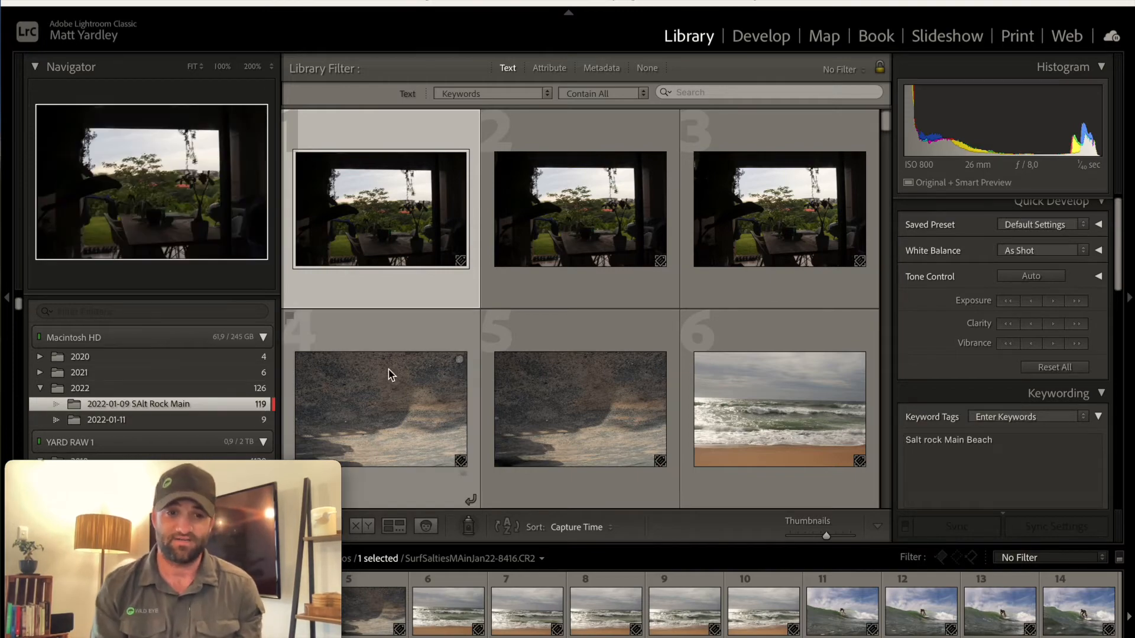
scroll(388, 370, down, 1)
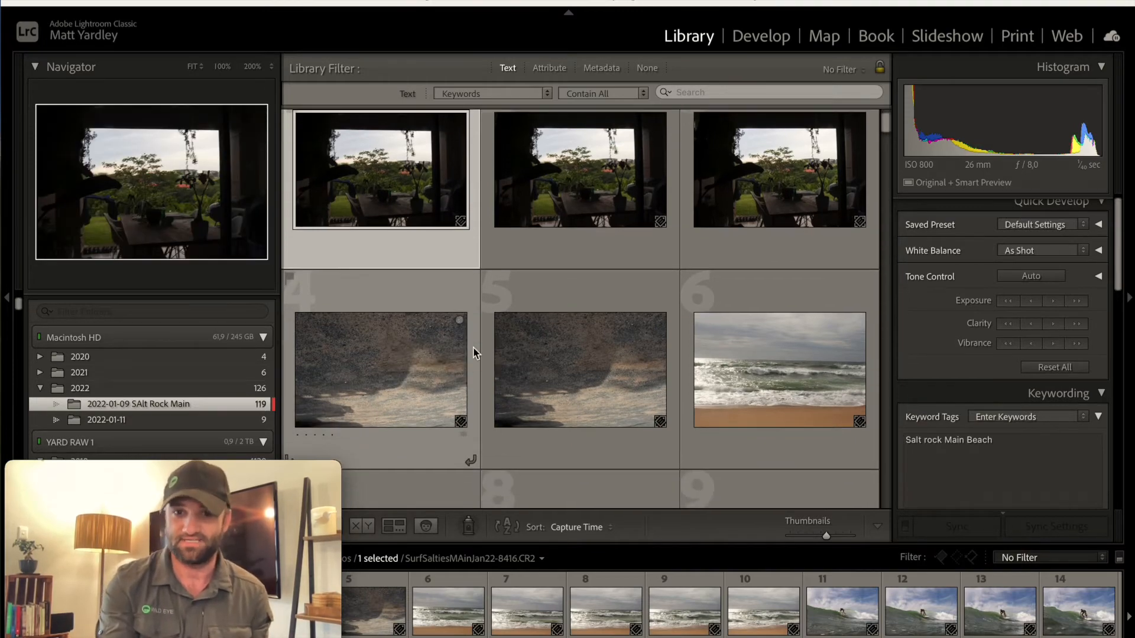
scroll(473, 354, down, 15)
key(super+l)
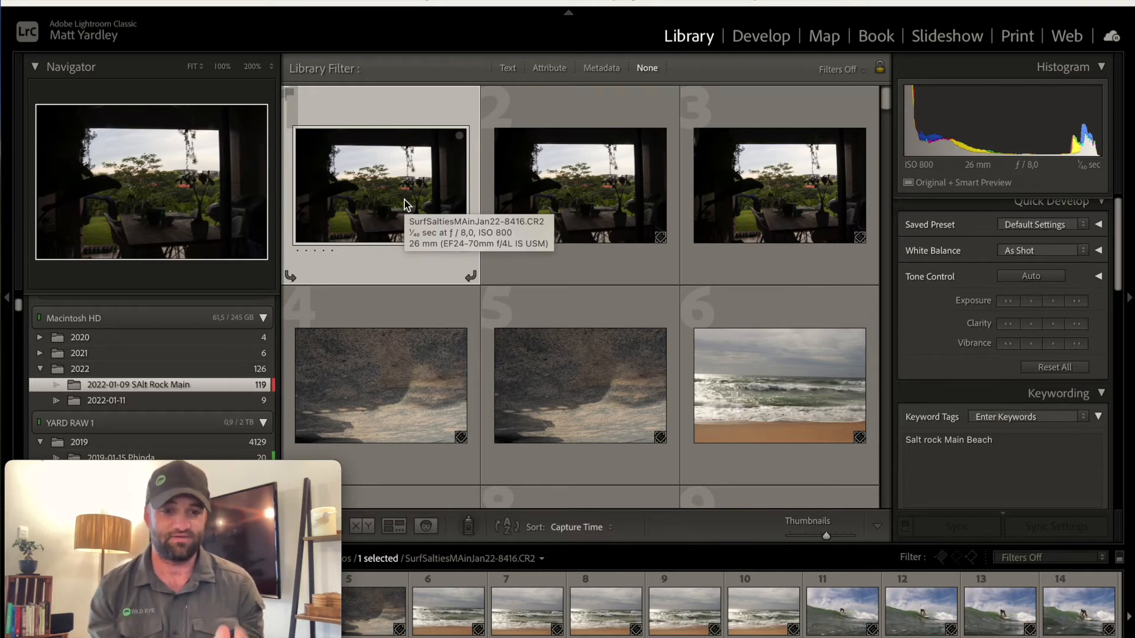
Step: Flag the first two photos of the folder as rejected and move on to the third
key(x)
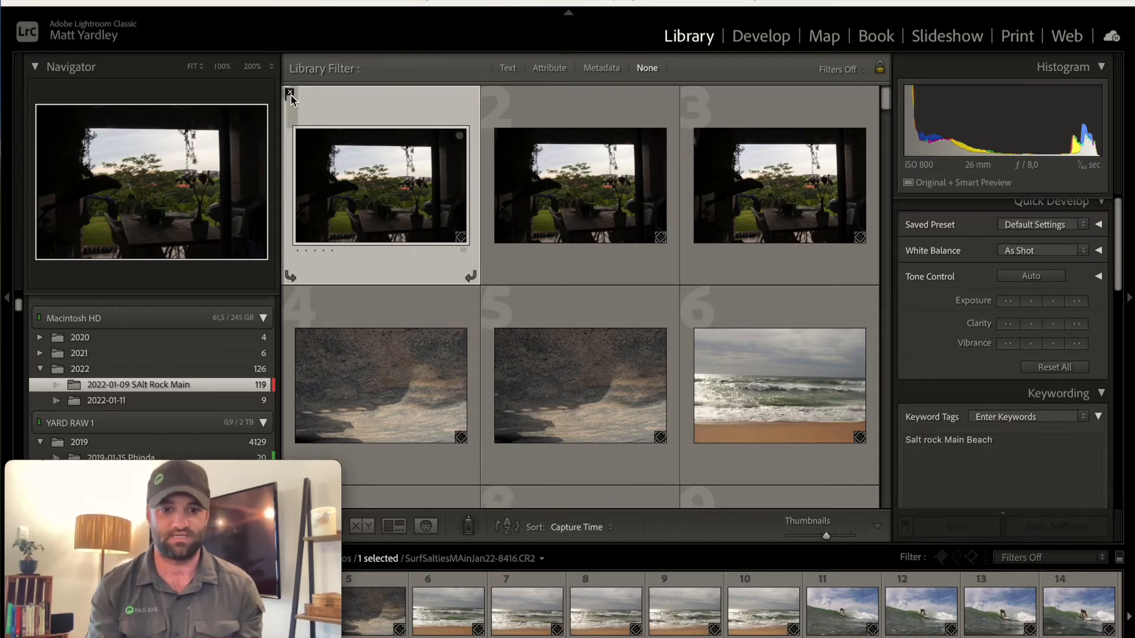
key(Right)
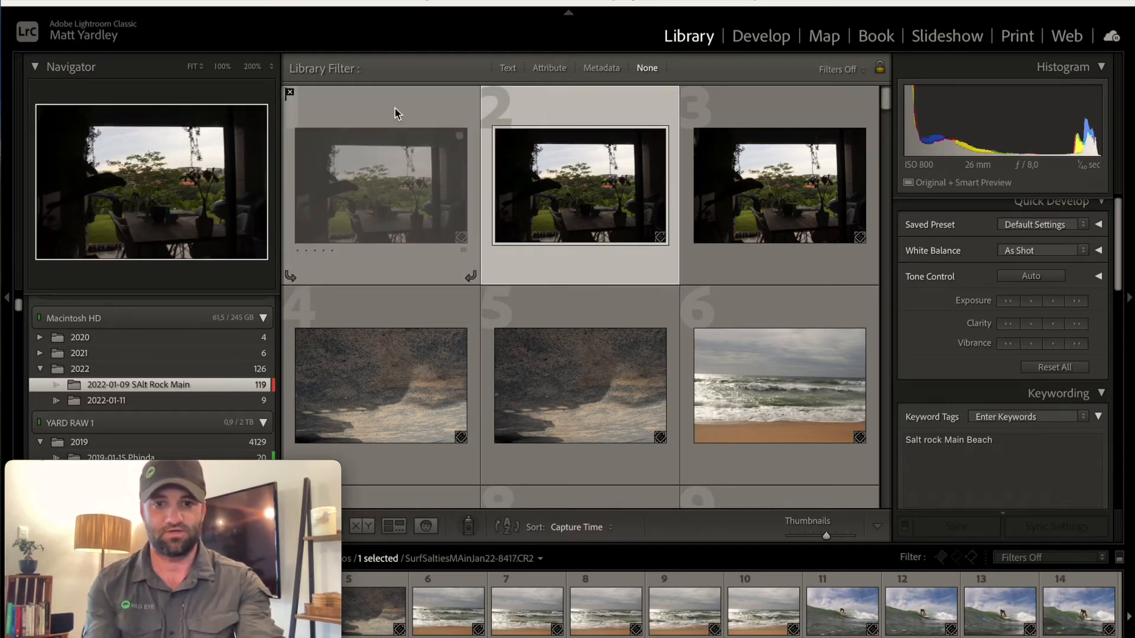
key(x)
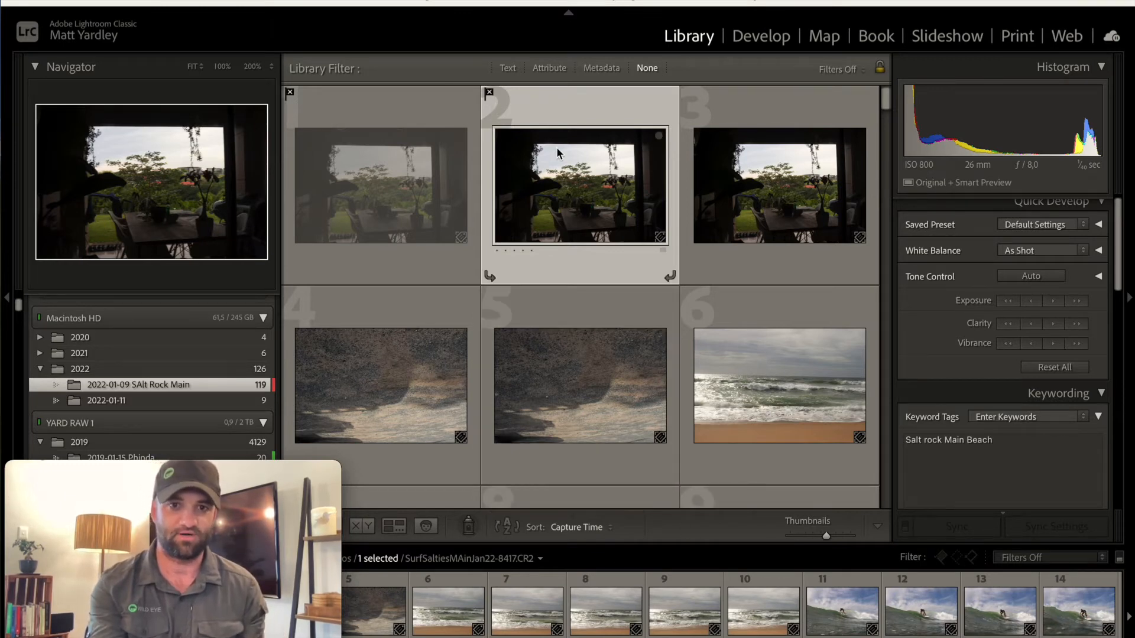
key(Right)
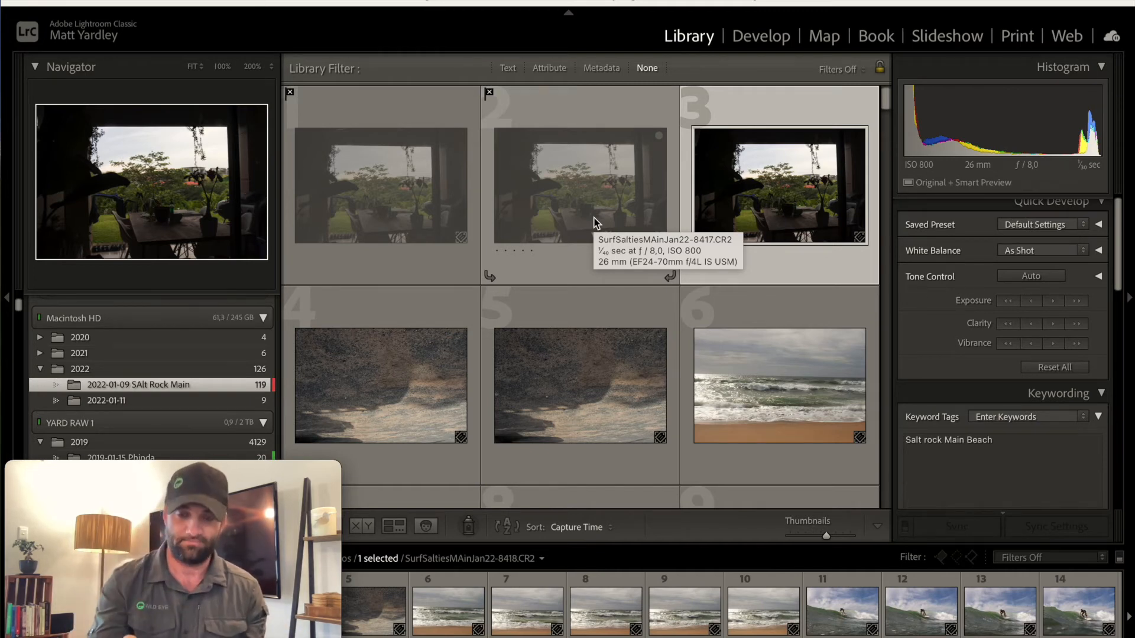
Step: Remove the reject flags from photos 1 and 2
click(466, 208)
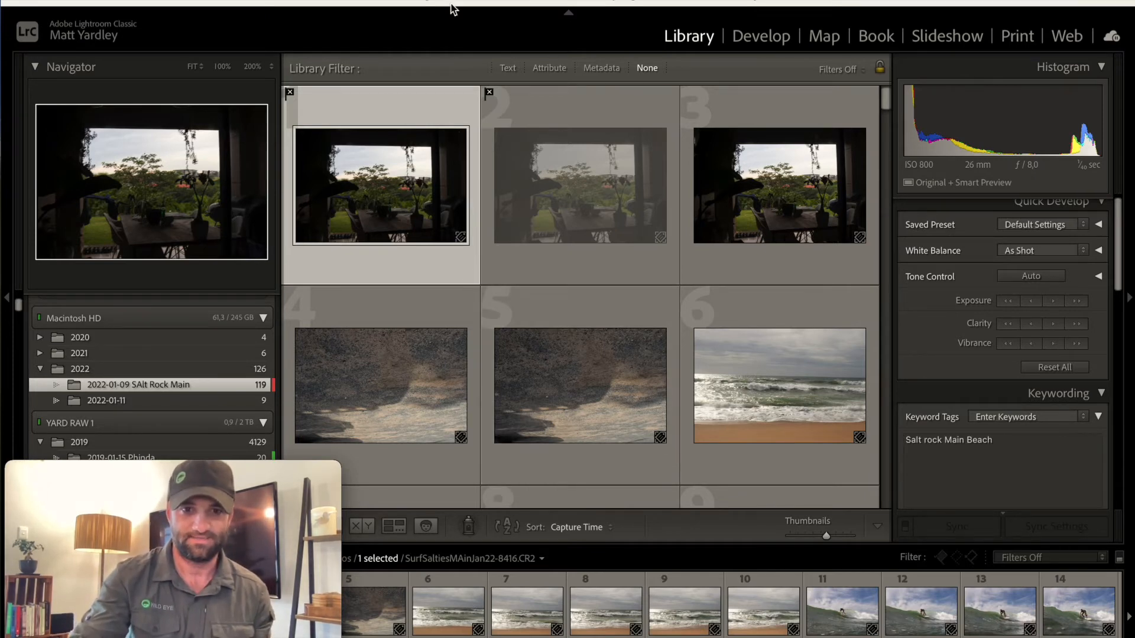
key(u)
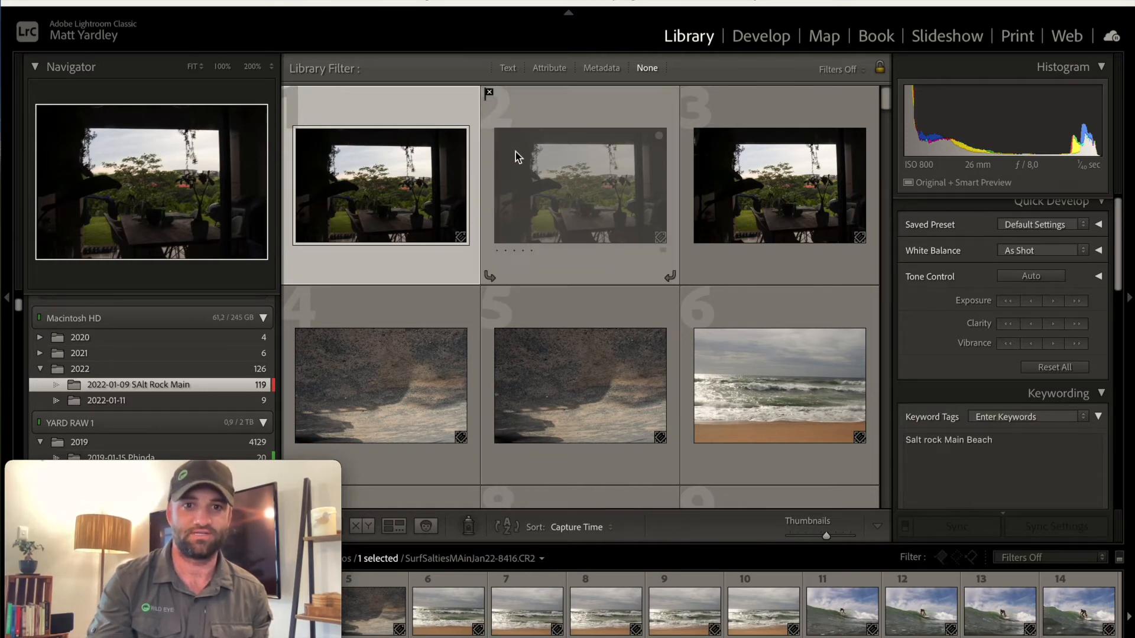
click(528, 140)
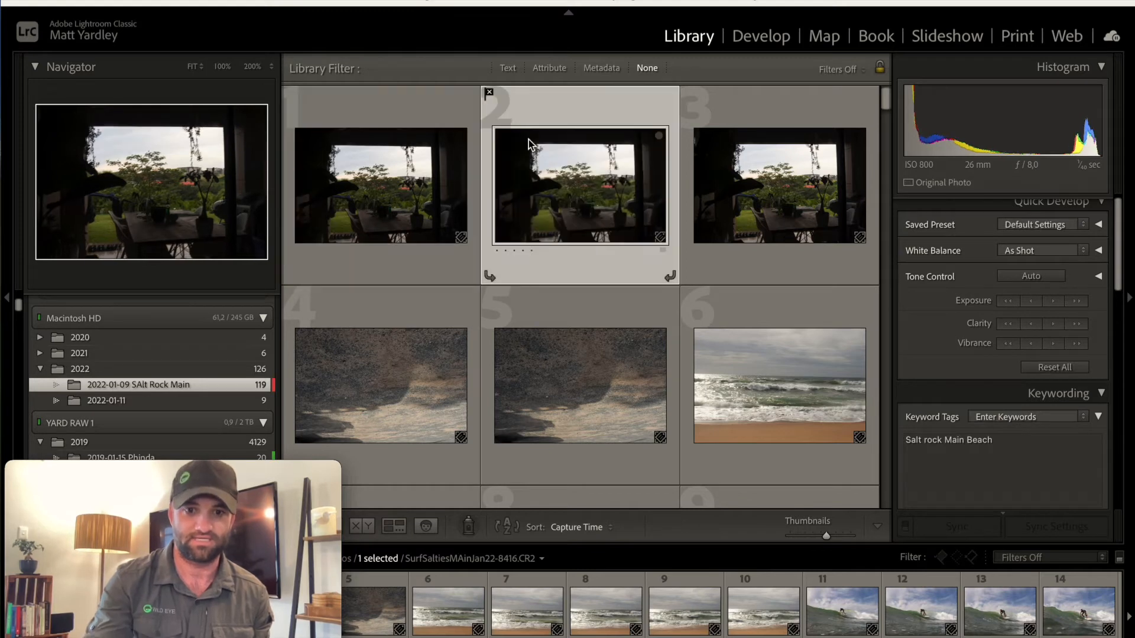
key(u)
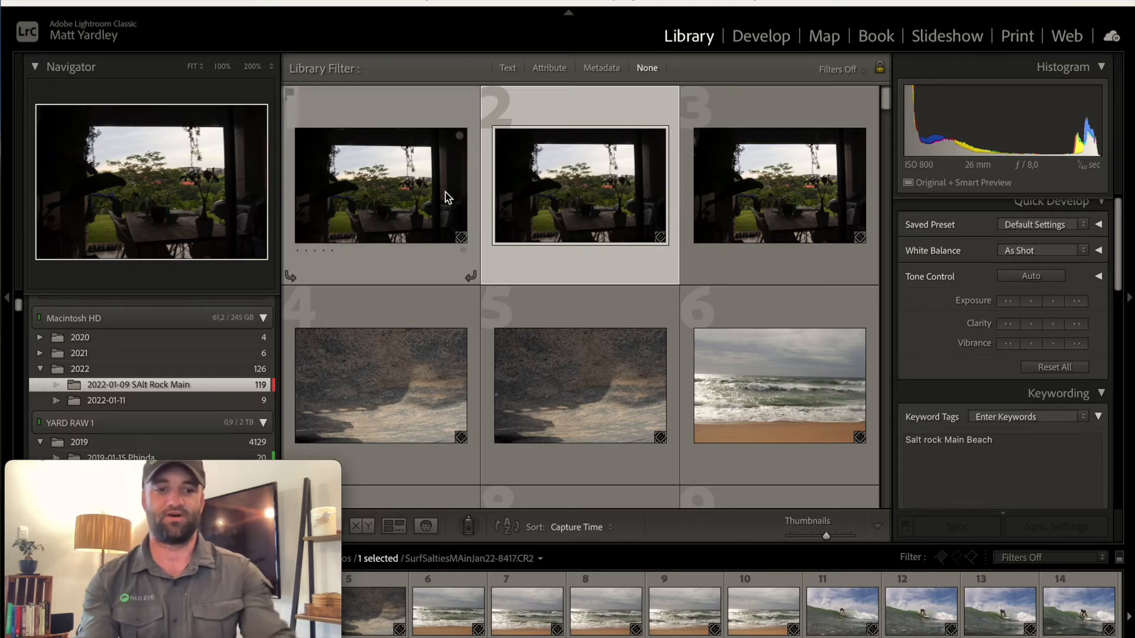
Step: Rate photo 1 with five stars, photo 2 with three stars and photo 3 with one star
click(401, 206)
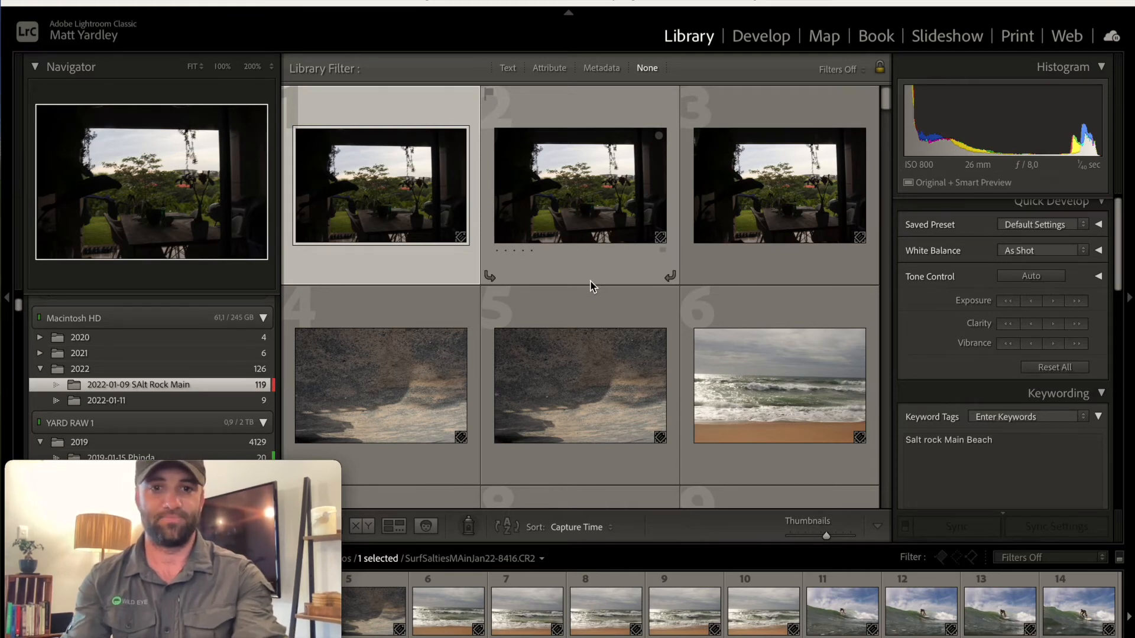
key(5)
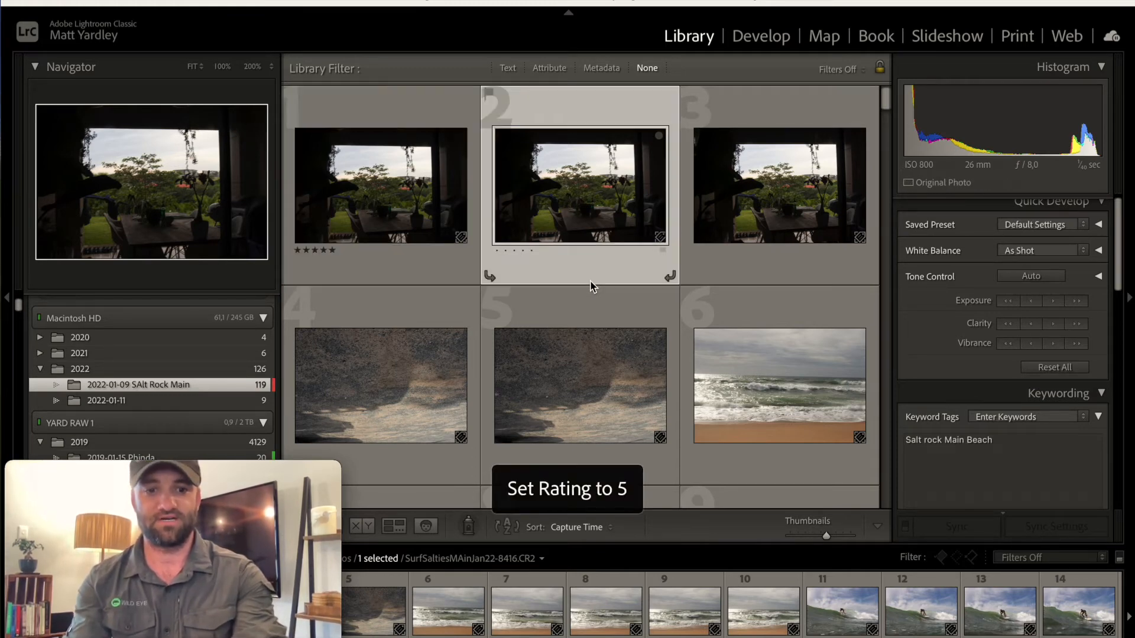
key(3)
key(1)
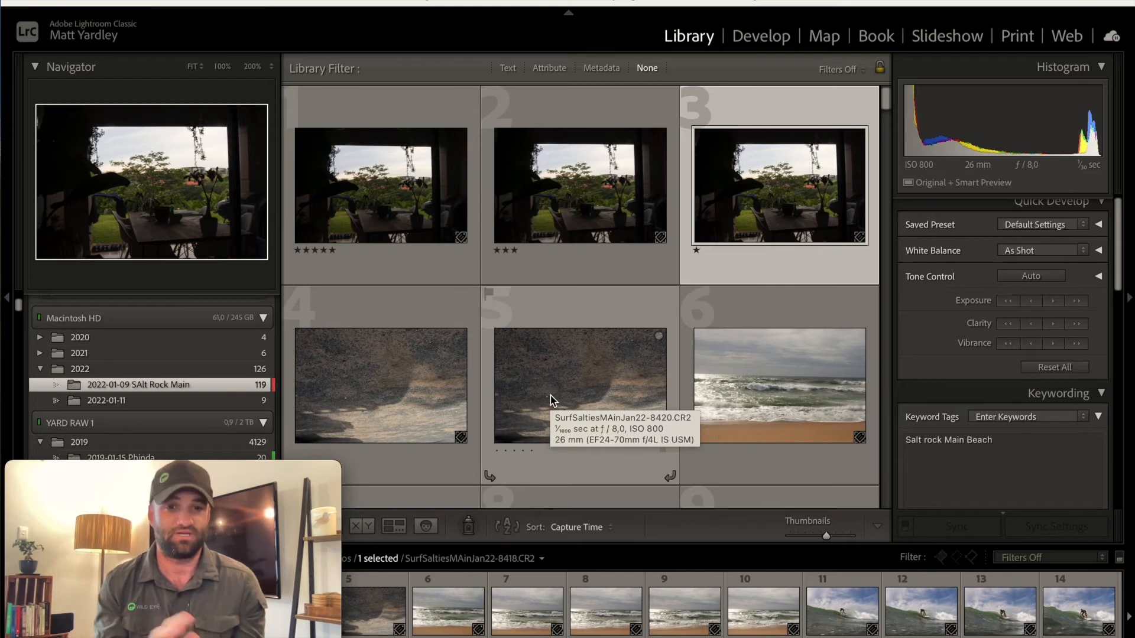
Step: Reset the star ratings of photos 3, 2 and 1 to 0
key(0)
key(Left)
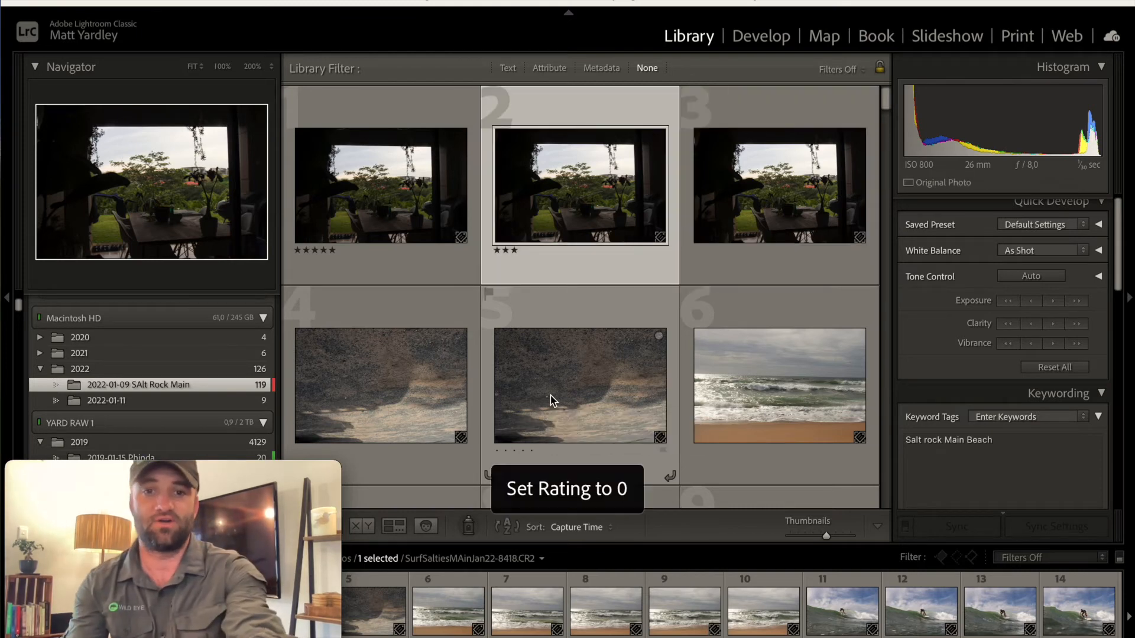
key(0)
key(Left)
key(0)
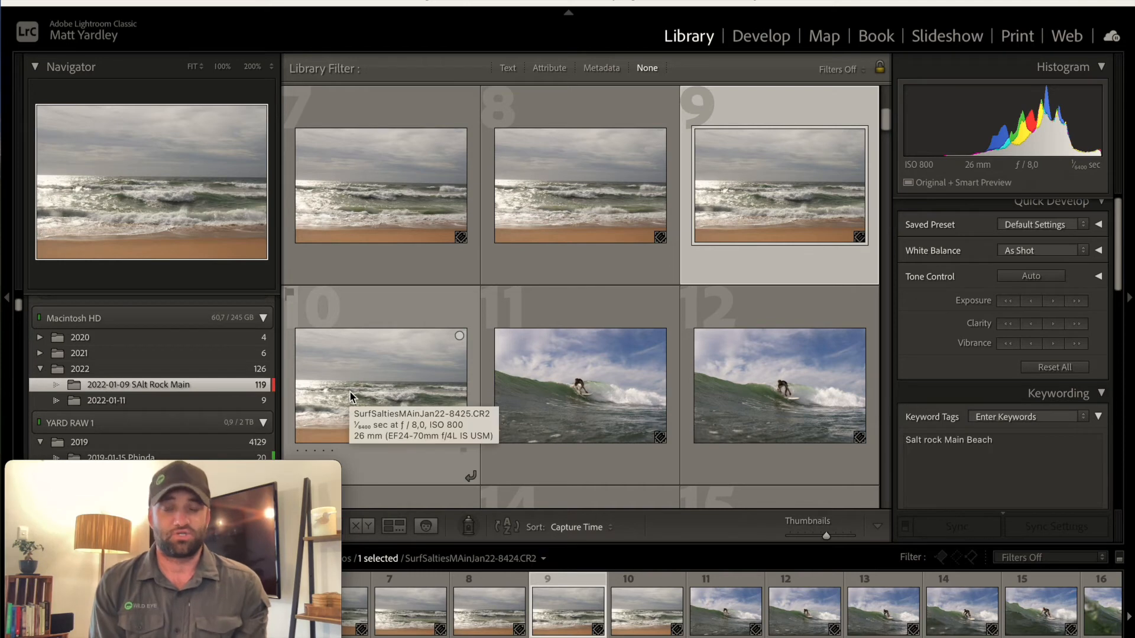
Step: Cull photos 7 to 12: reject 7, 10 and 11, rate 8 five stars and 12 four stars, and leave 9 unmarked
click(355, 229)
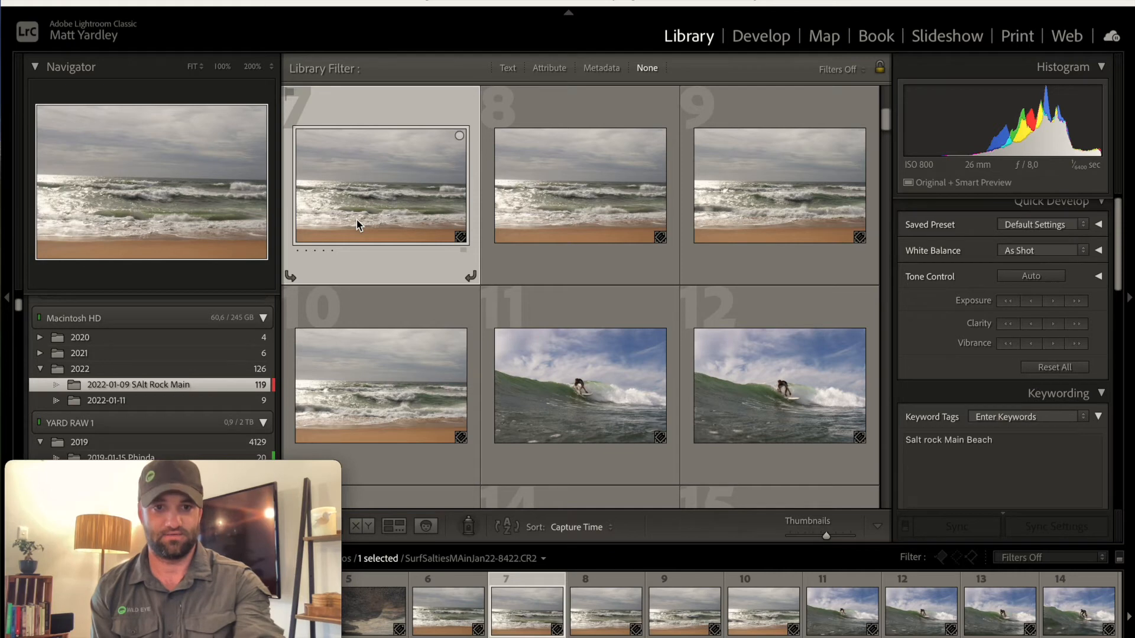
key(x)
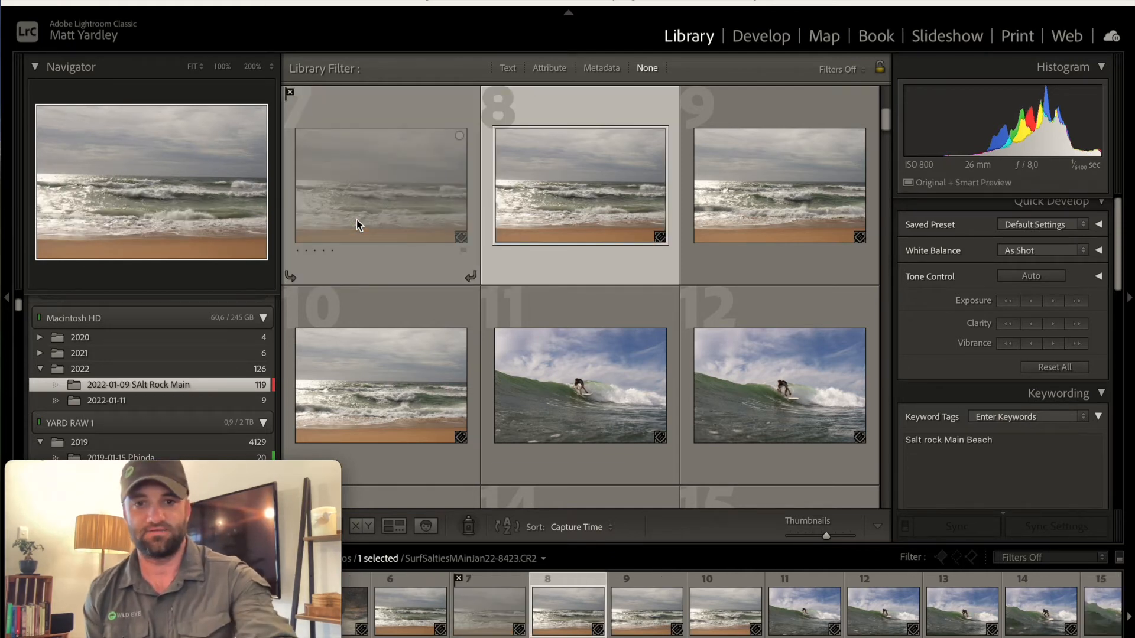
key(5)
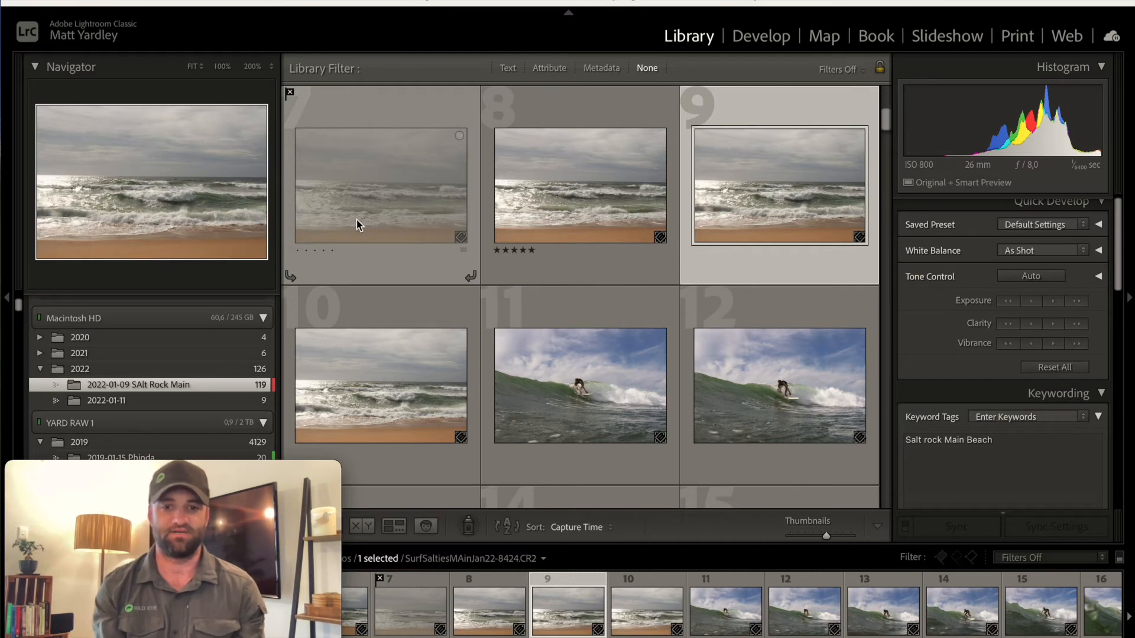
key(Right)
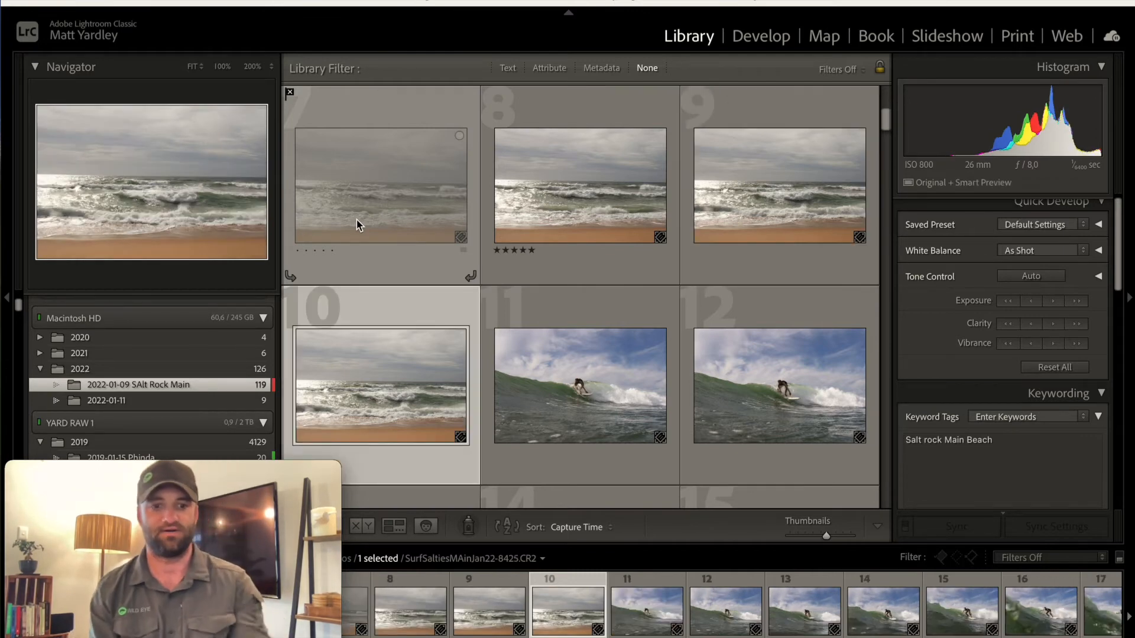
key(x)
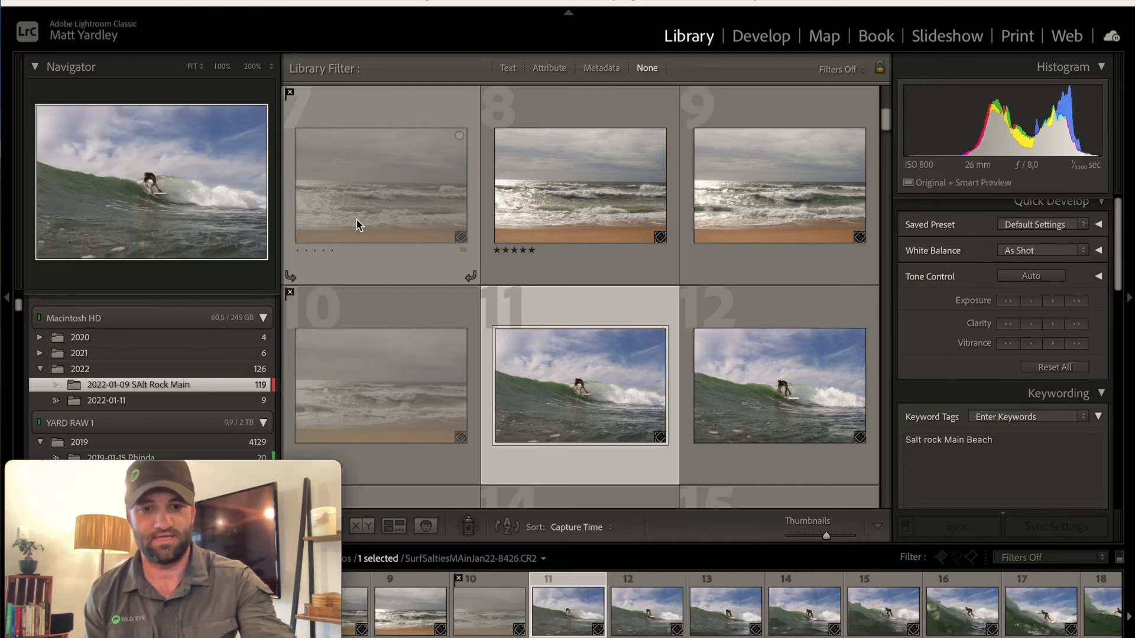
key(x)
key(4)
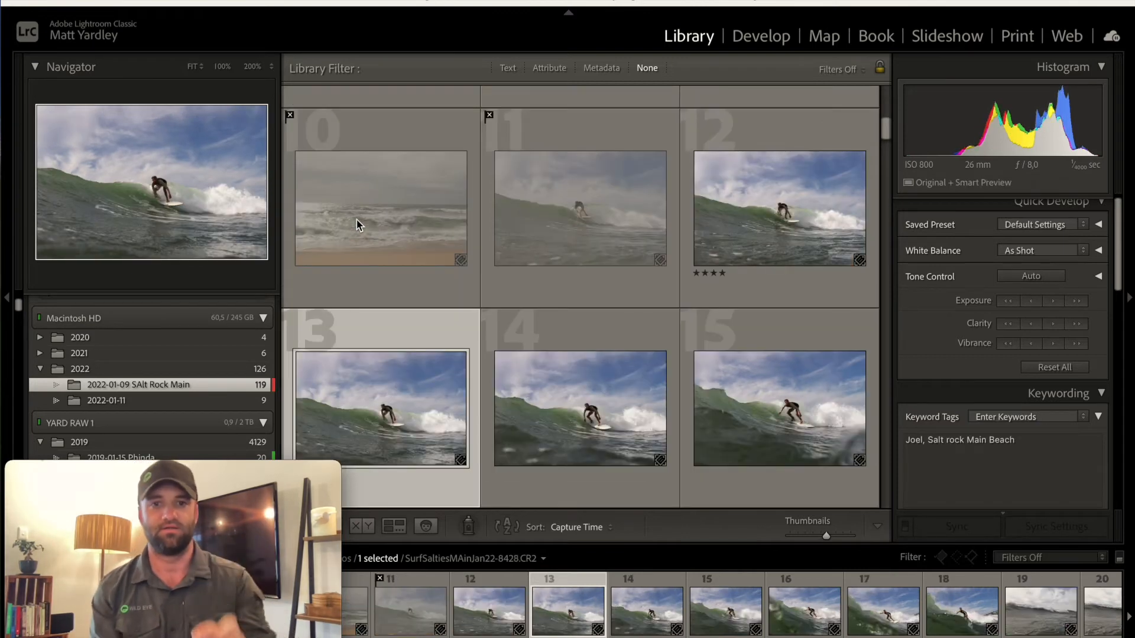
Step: Remove the reject flag from photo 7 and the star rating from photo 8
scroll(472, 308, up, 6)
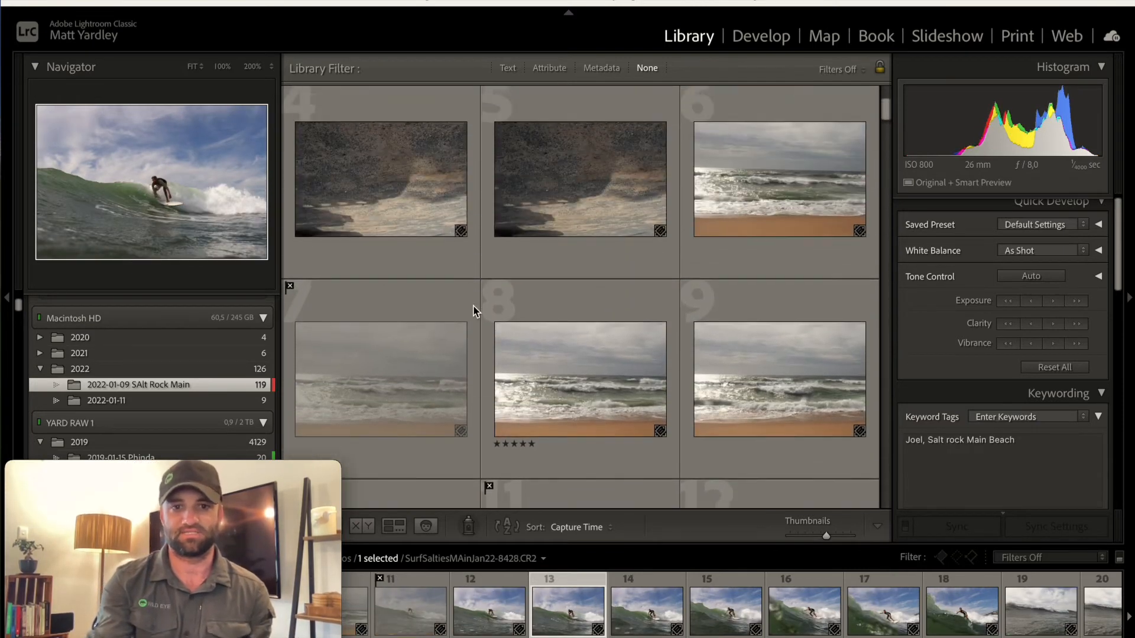
scroll(473, 310, down, 4)
scroll(402, 173, up, 2)
click(398, 175)
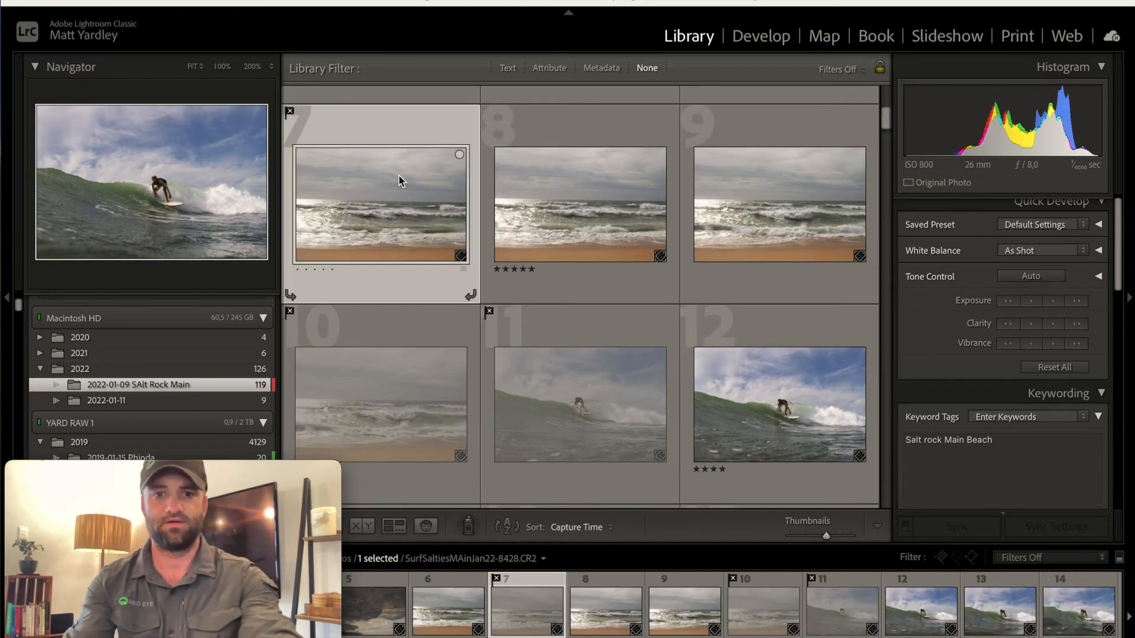
key(u)
key(Right)
key(Left)
key(0)
Step: Remove the reject flags from photos 10 and 11 and the star rating from photo 12
key(Down)
key(Left)
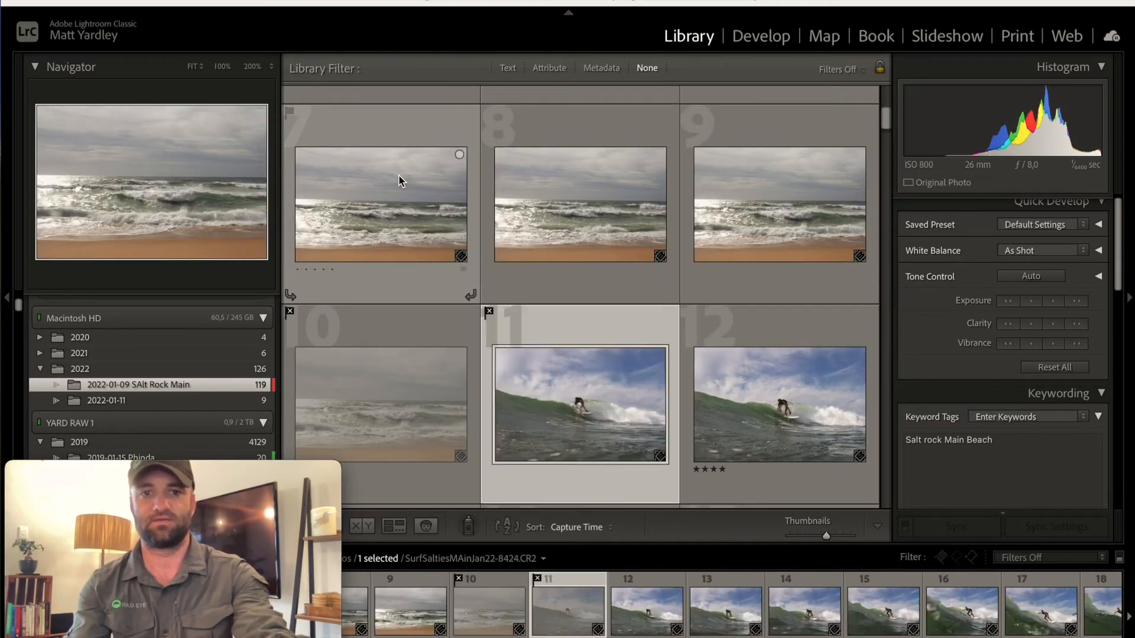
scroll(398, 175, down, 2)
key(Right)
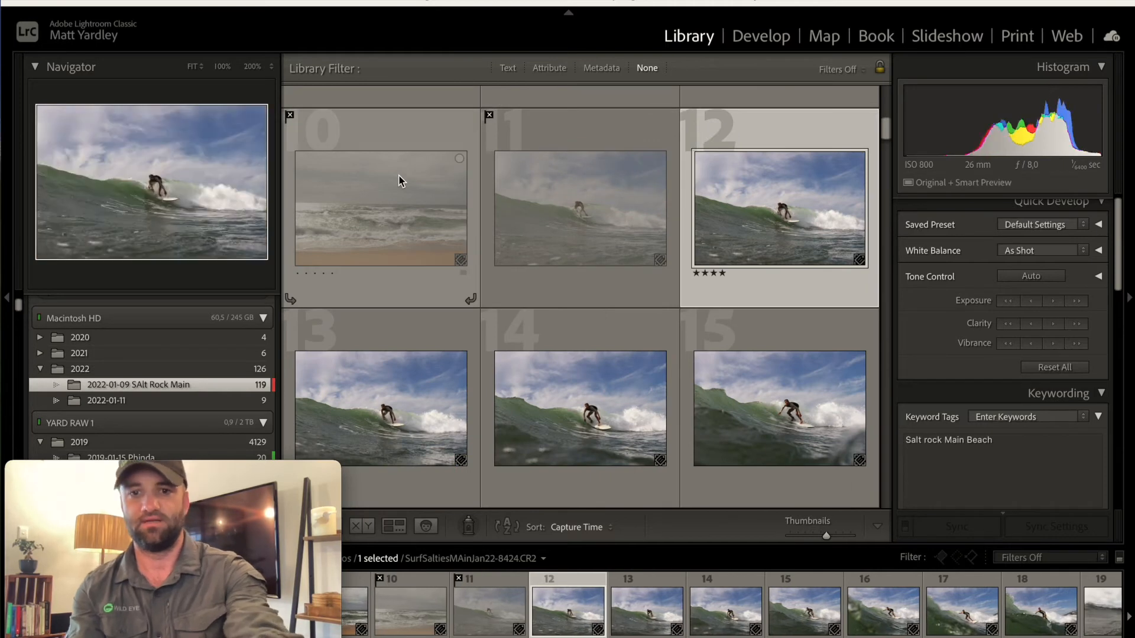
key(Left)
key(Left)
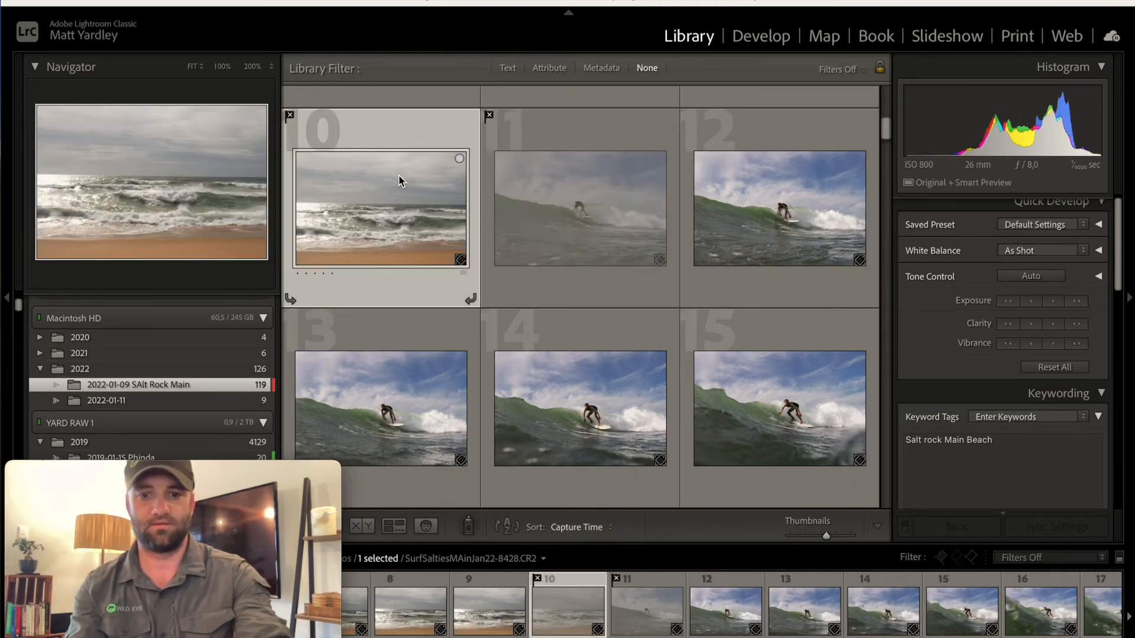
key(u)
key(u)
key(Left)
key(Left)
key(Right)
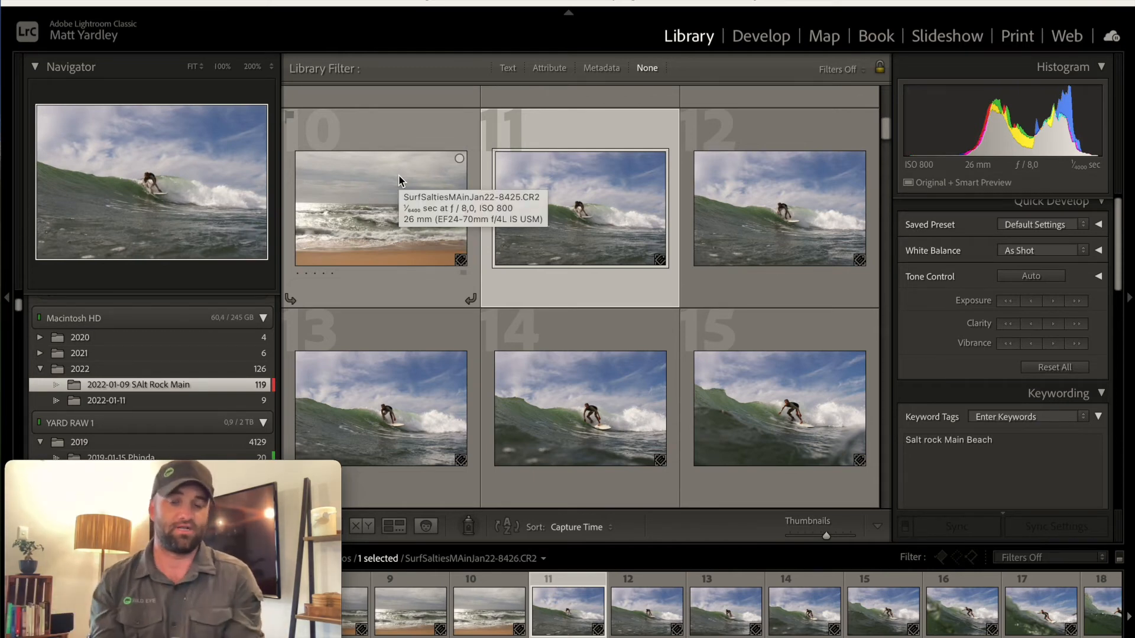
scroll(398, 176, up, 3)
click(387, 213)
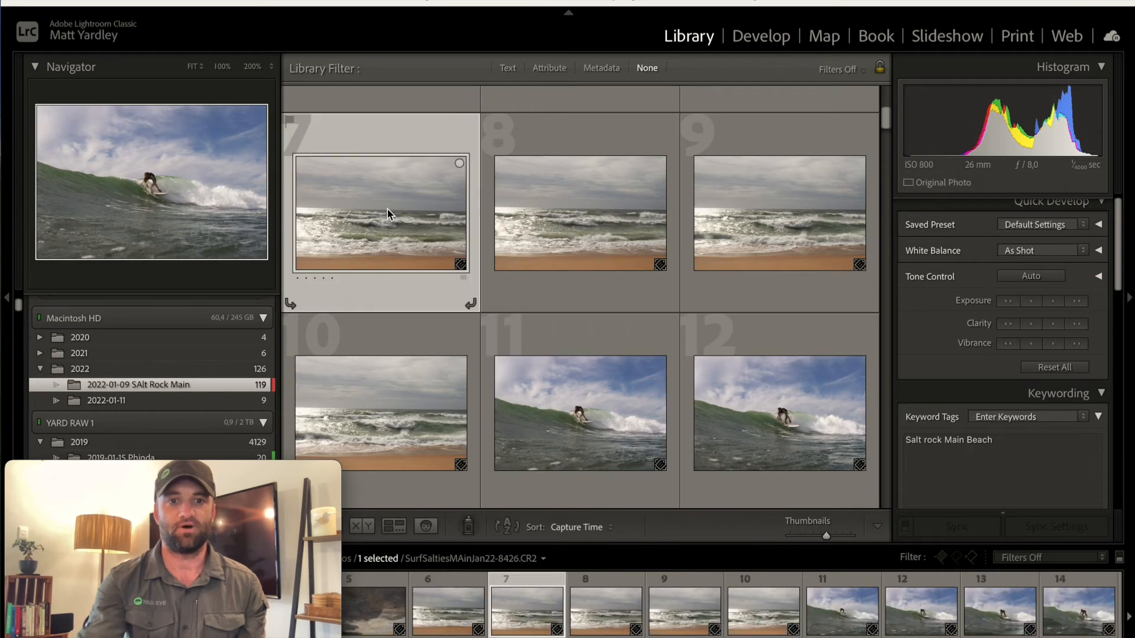
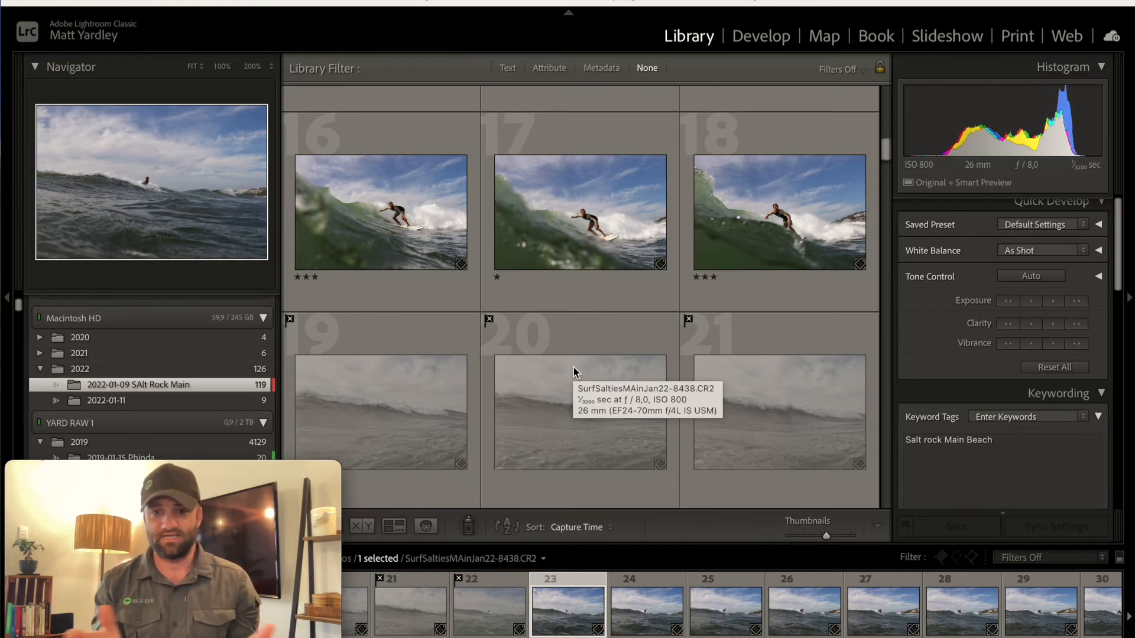
Step: Flag photos 1 to 5 at the start of the folder as rejected
scroll(573, 372, down, 20)
scroll(573, 369, up, 20)
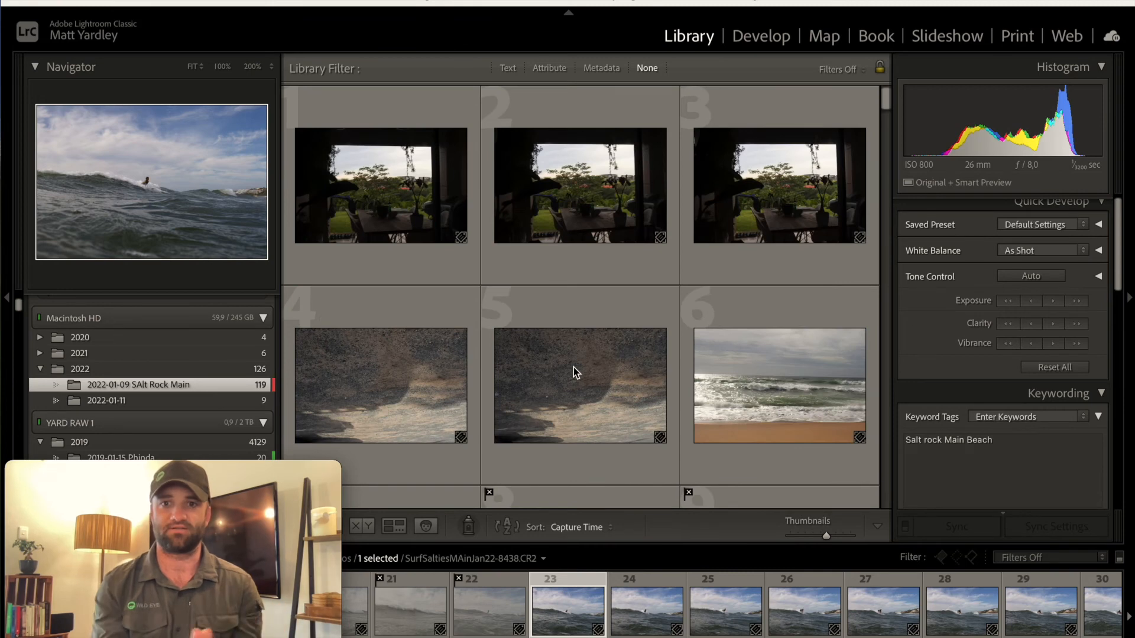
scroll(574, 370, down, 1)
scroll(573, 370, up, 1)
click(428, 211)
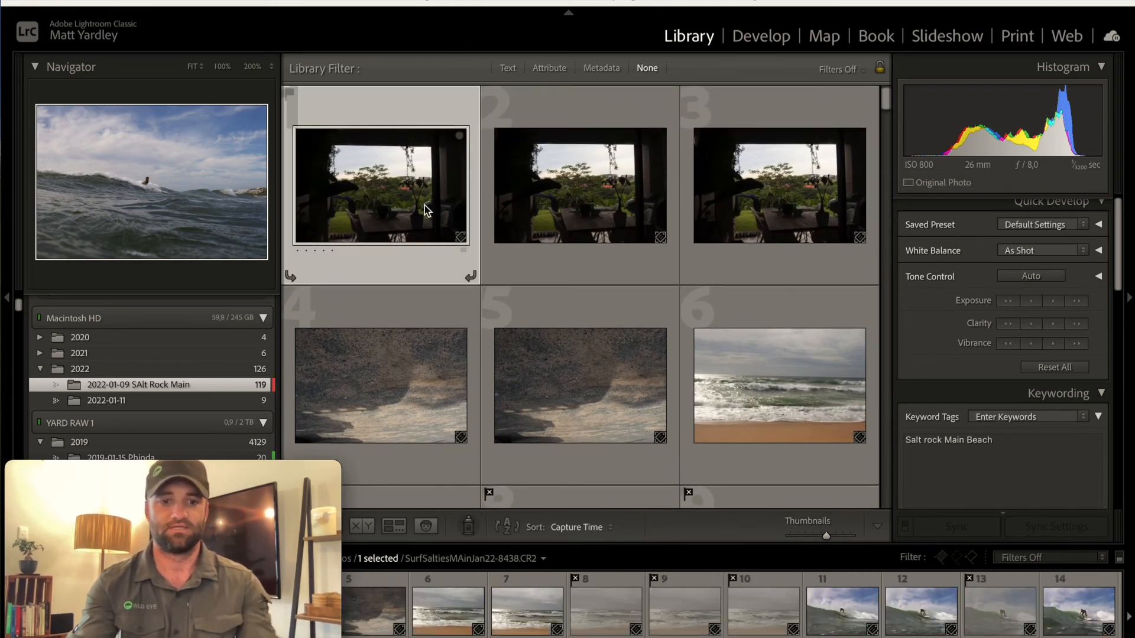
key(Right)
key(x)
key(x)
key(x)
key(x)
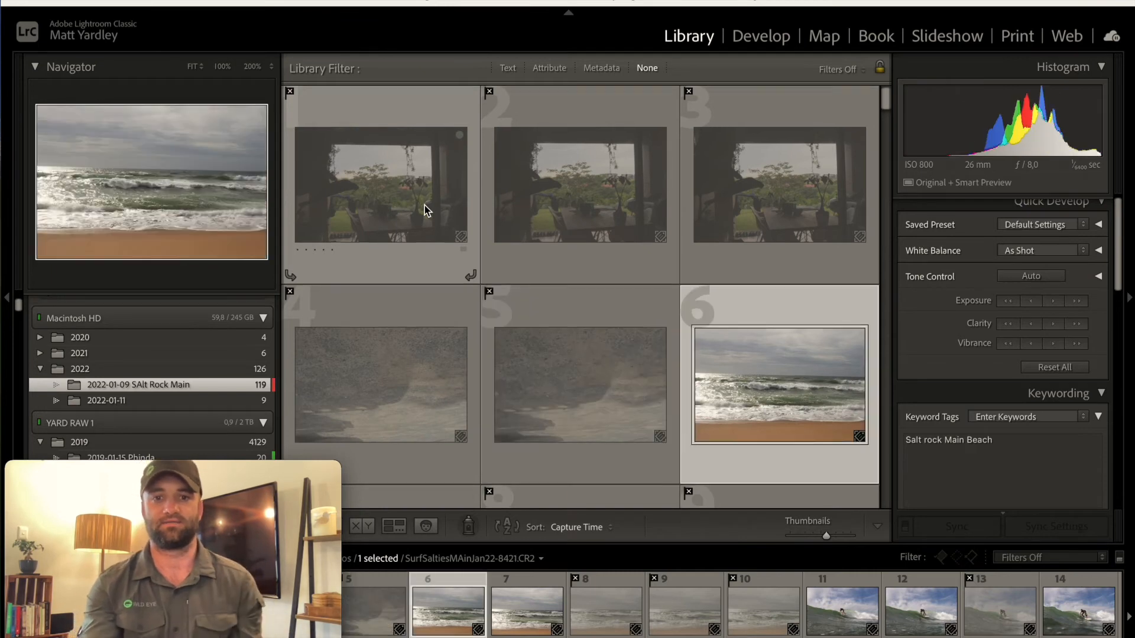
scroll(425, 205, down, 1)
scroll(424, 205, up, 1)
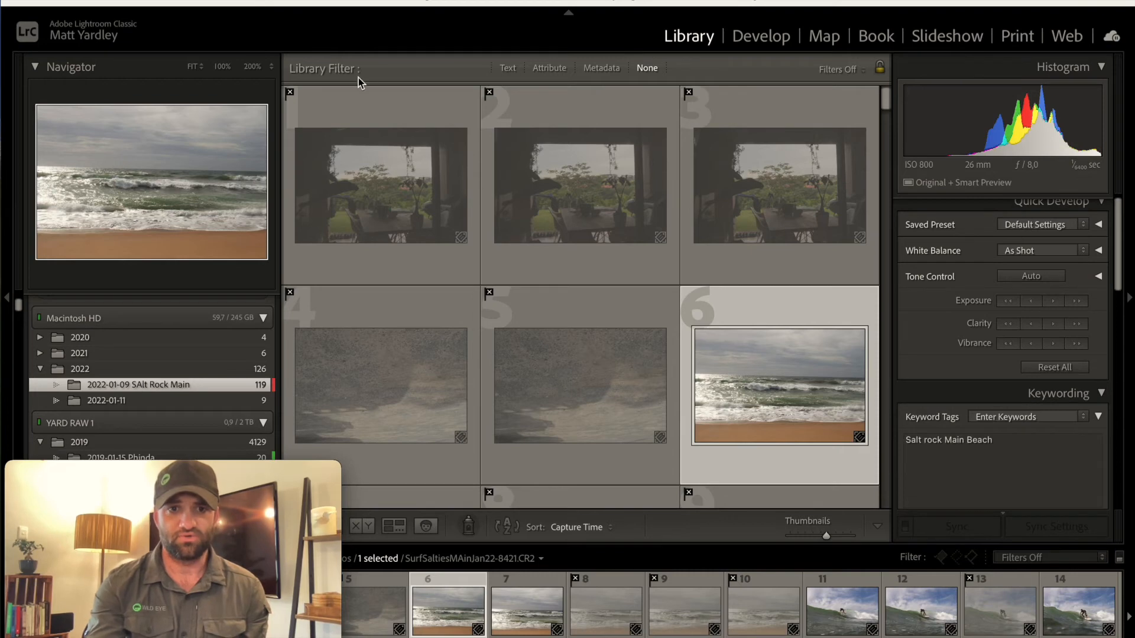
Step: Filter the folder by rating at three stars and higher, five stars, and one star and higher, and clear the rating filter
click(542, 68)
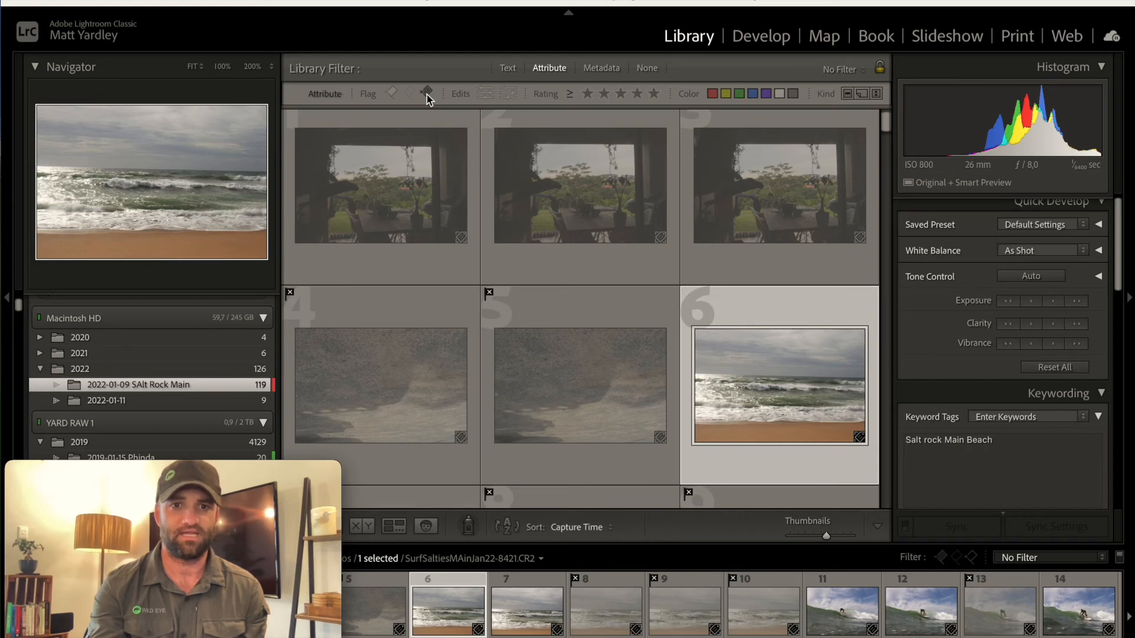
click(620, 93)
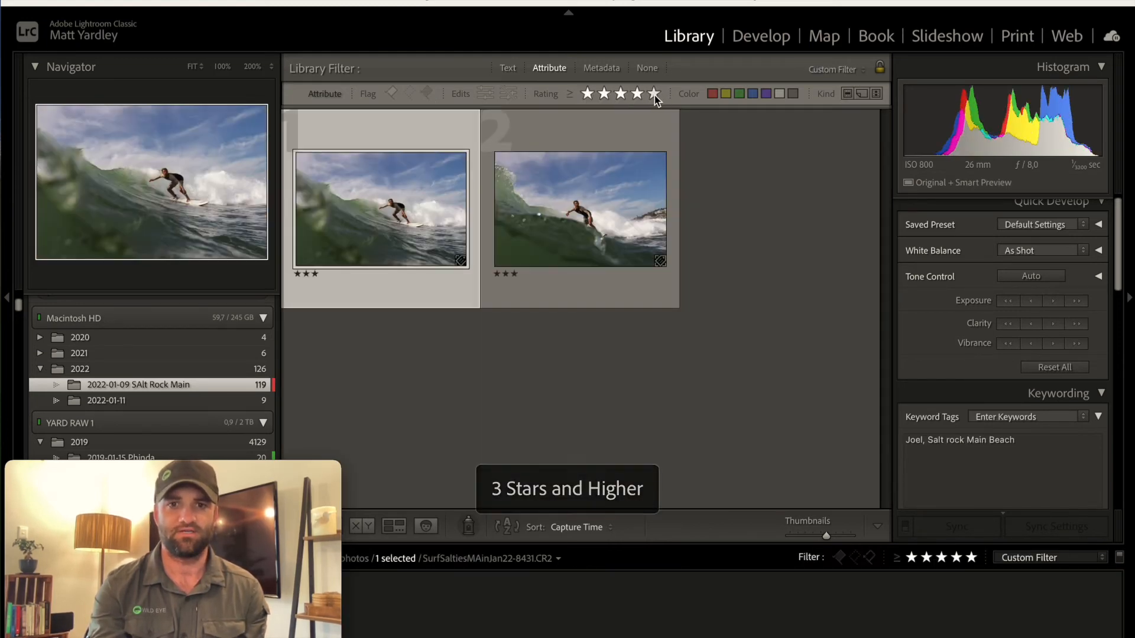
click(654, 93)
click(586, 93)
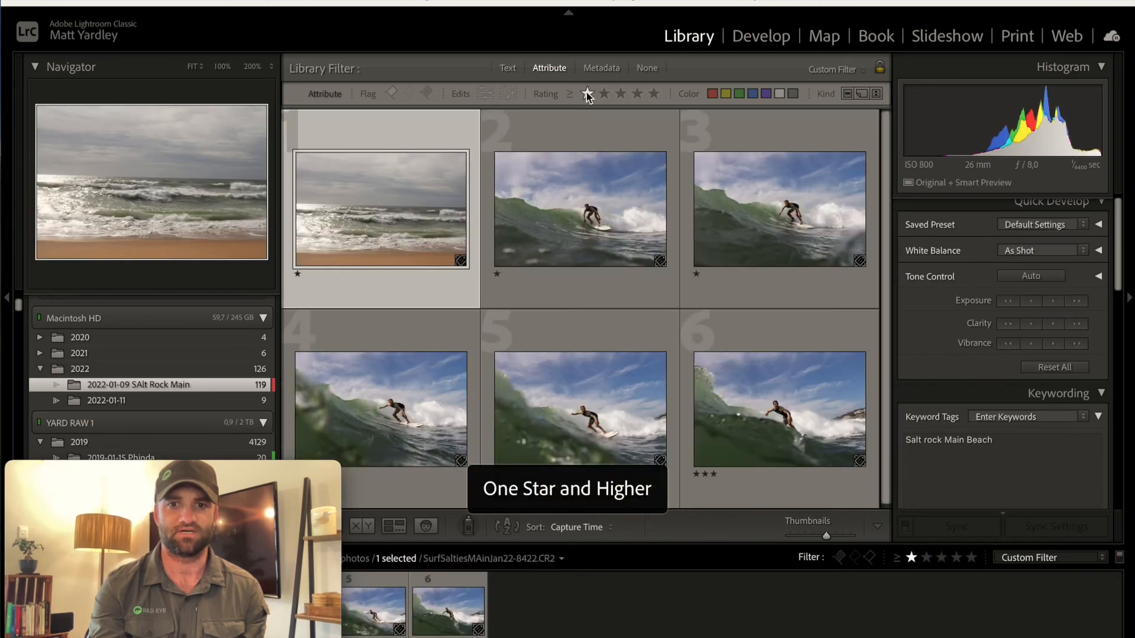
click(583, 93)
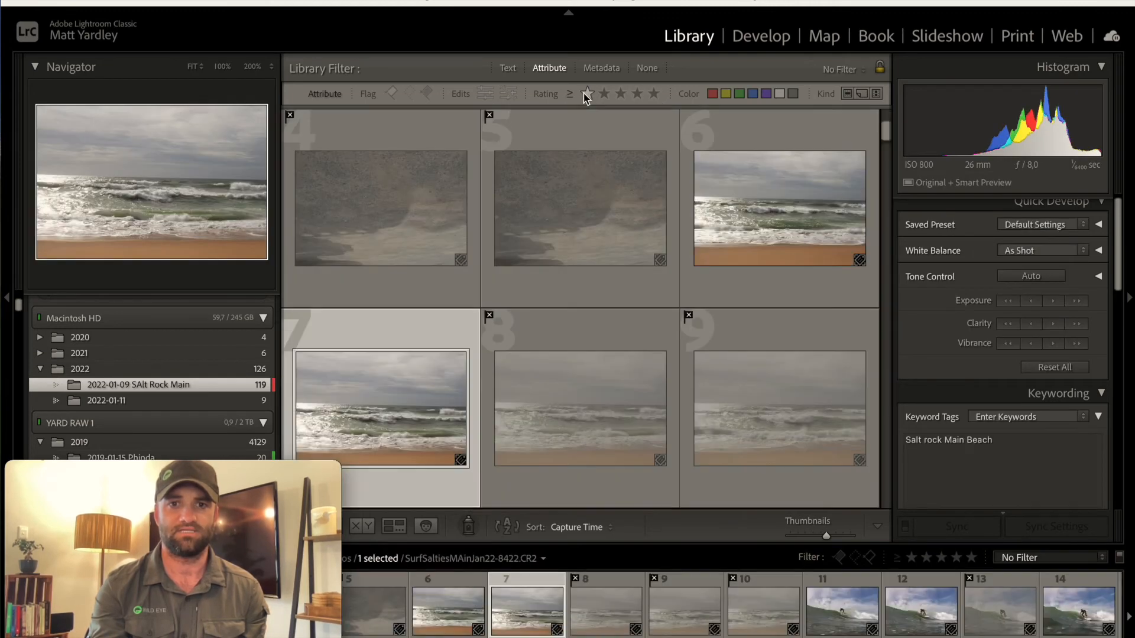
Step: Filter the folder to rejected photos only and review them all before deletion
click(426, 94)
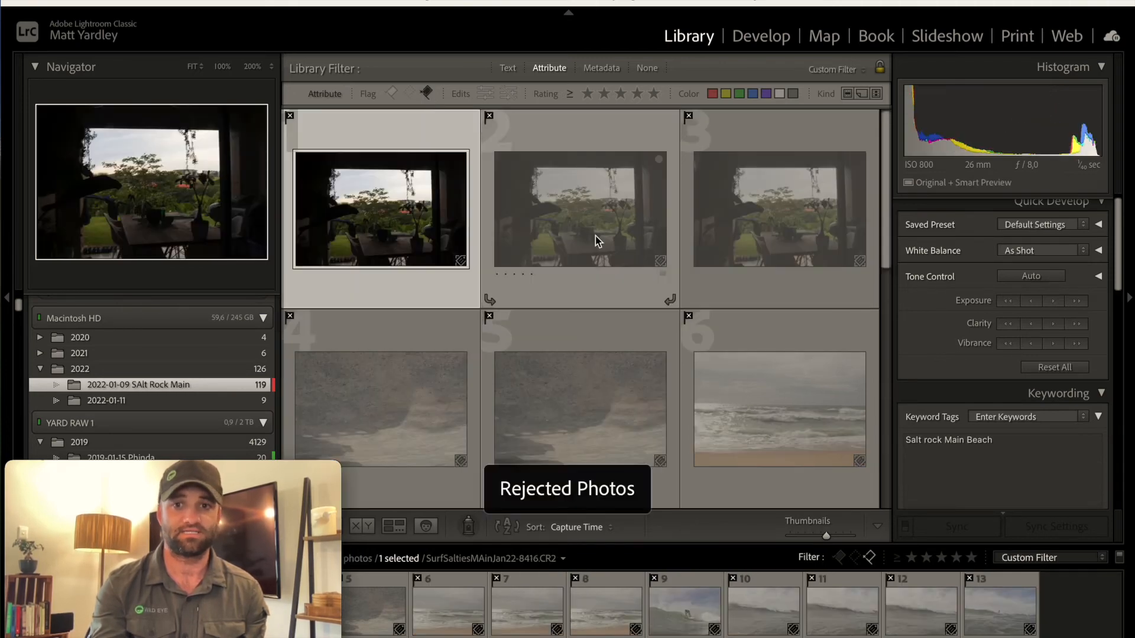
scroll(595, 236, up, 5)
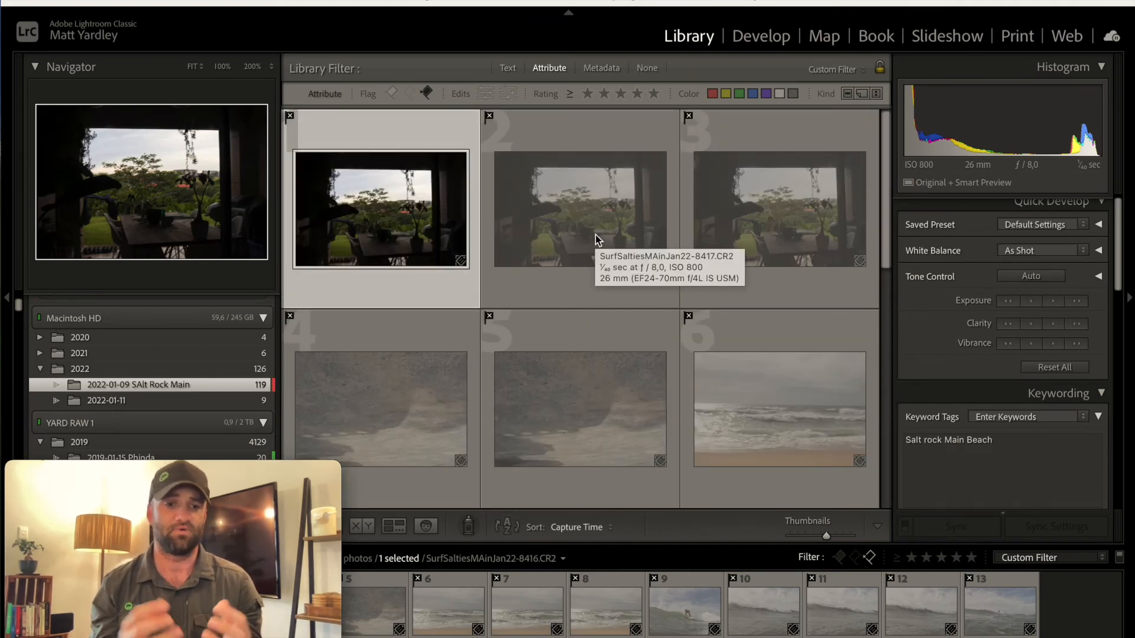
scroll(594, 235, down, 5)
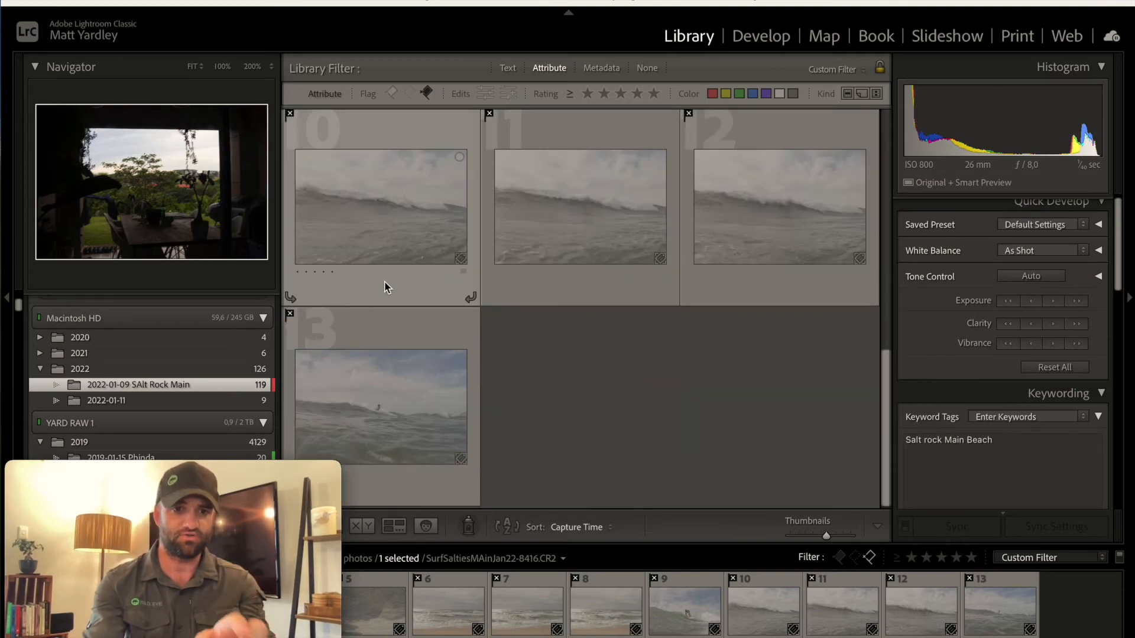
scroll(370, 282, up, 3)
scroll(370, 282, up, 5)
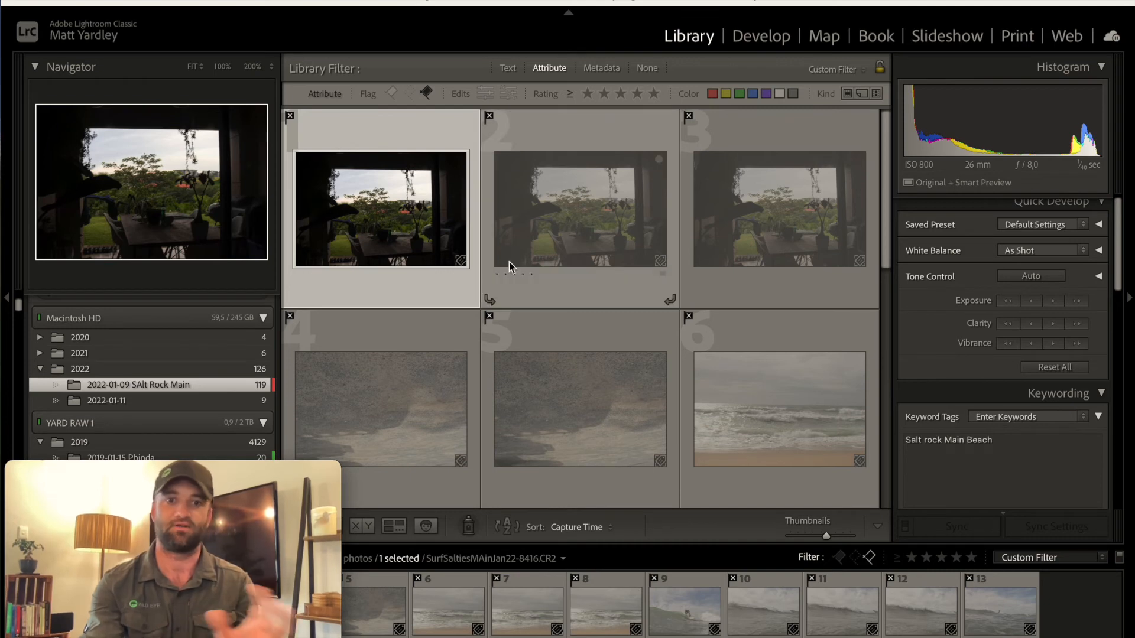
scroll(509, 261, down, 5)
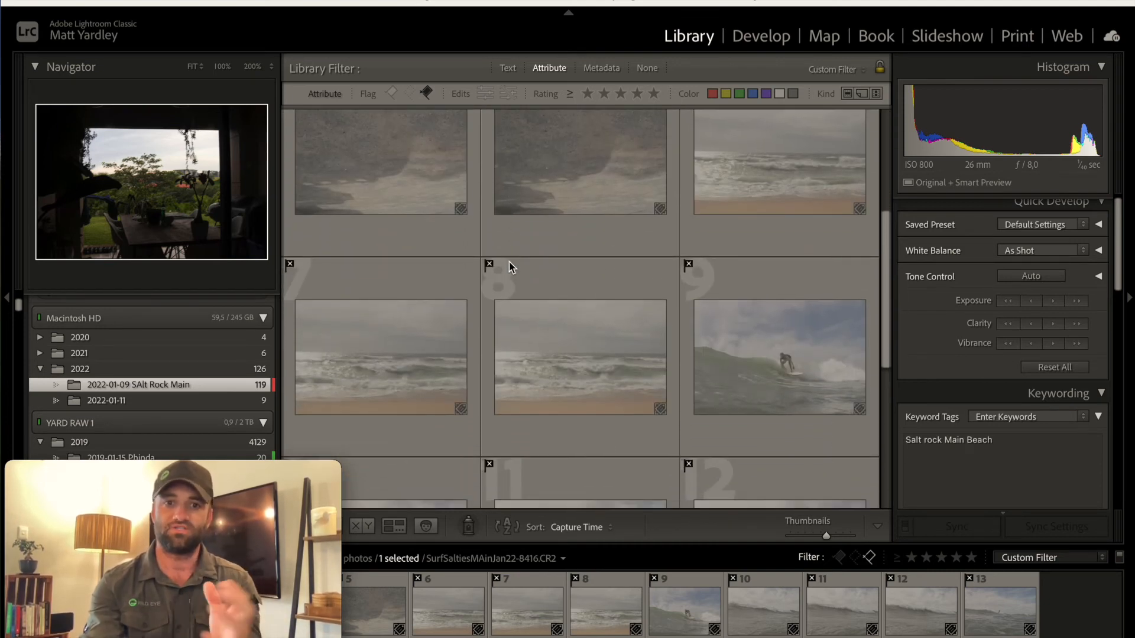
scroll(520, 254, down, 1)
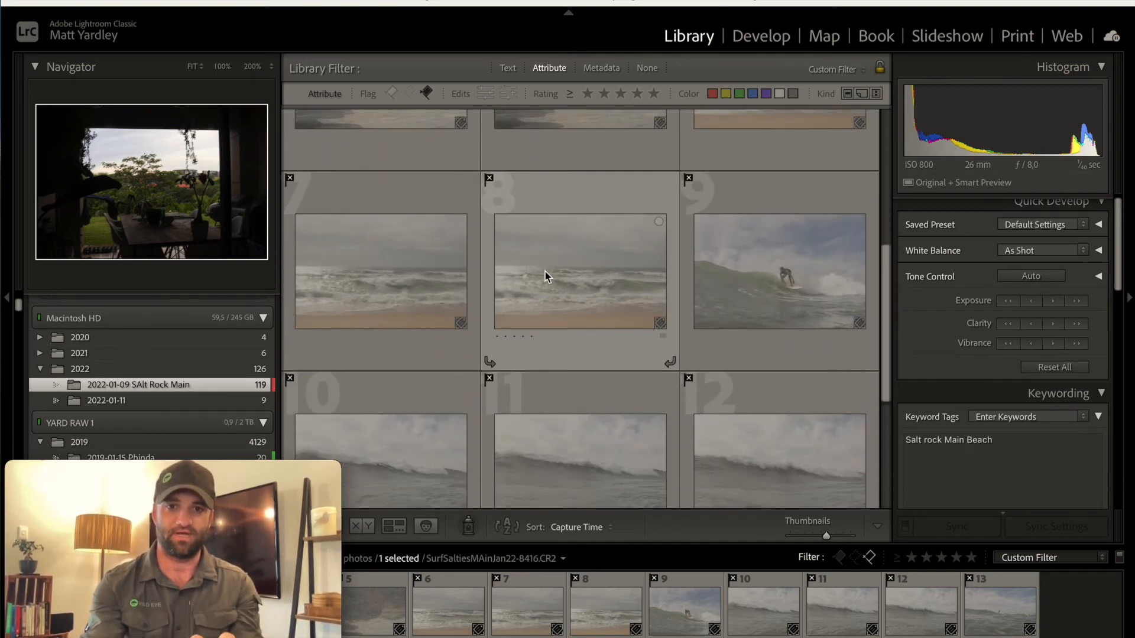
Step: Select all the rejected photos and delete them from disk as well as from the catalog
click(545, 272)
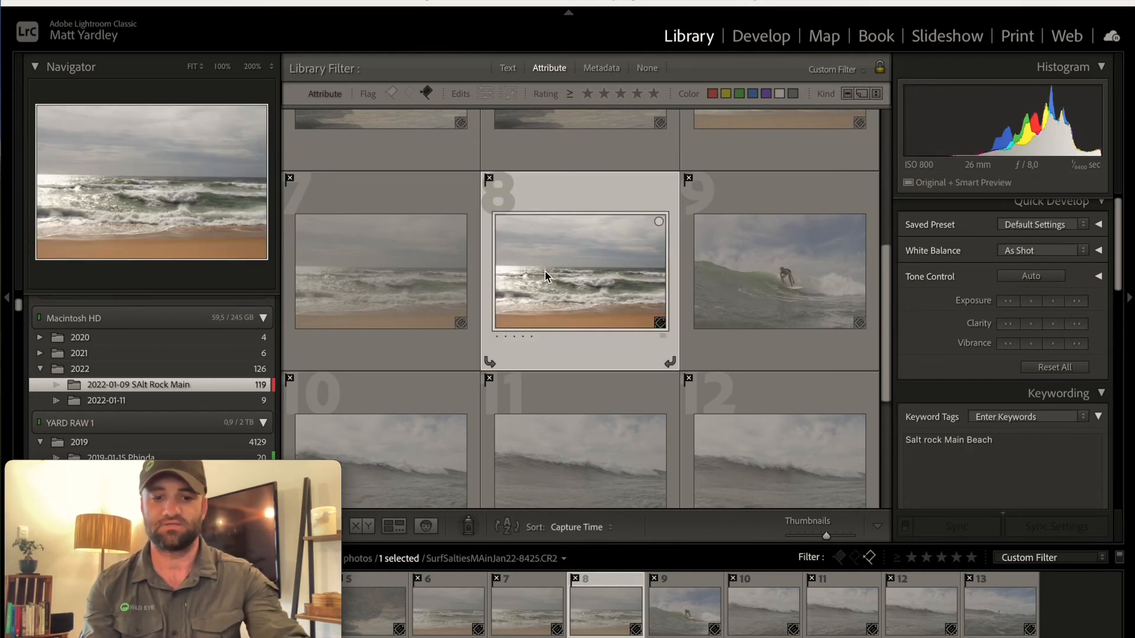
key(super+a)
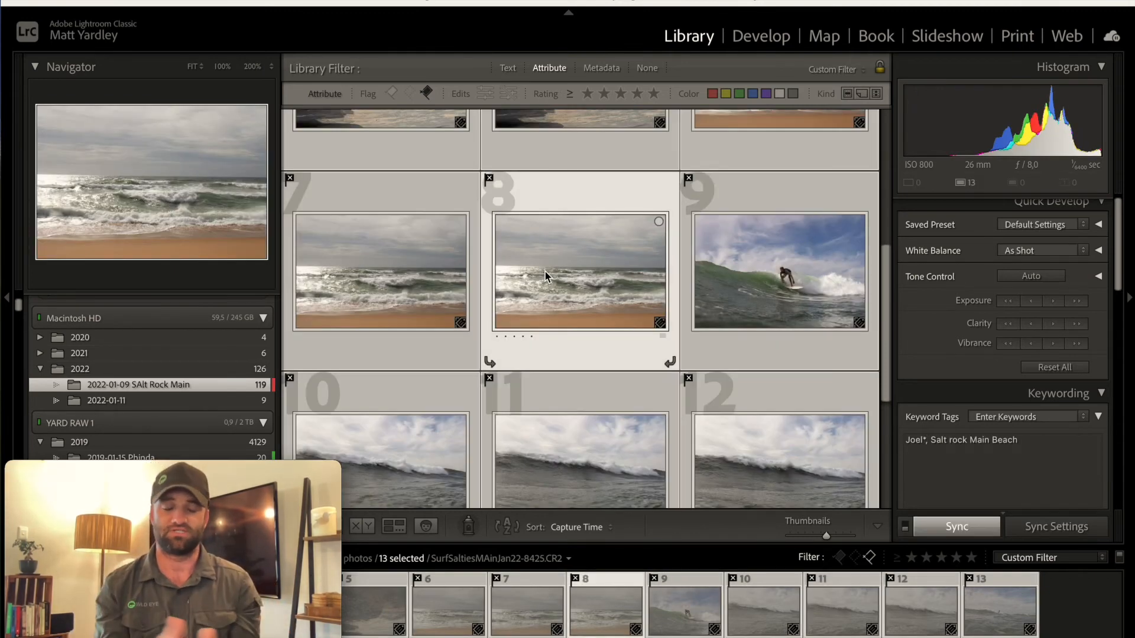
right_click(545, 271)
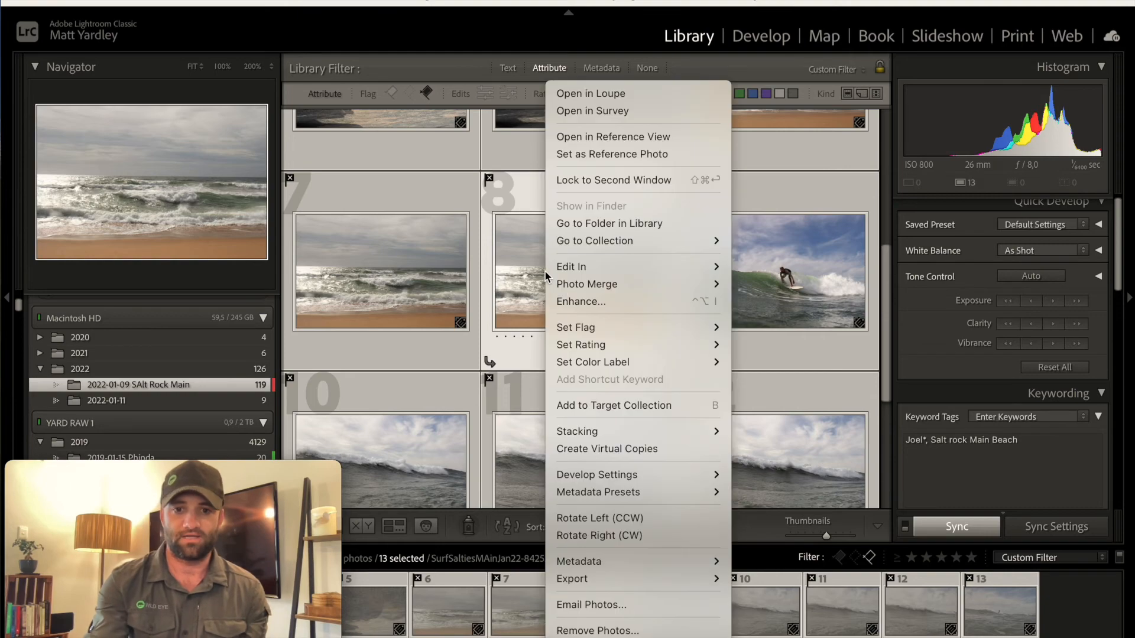
click(655, 630)
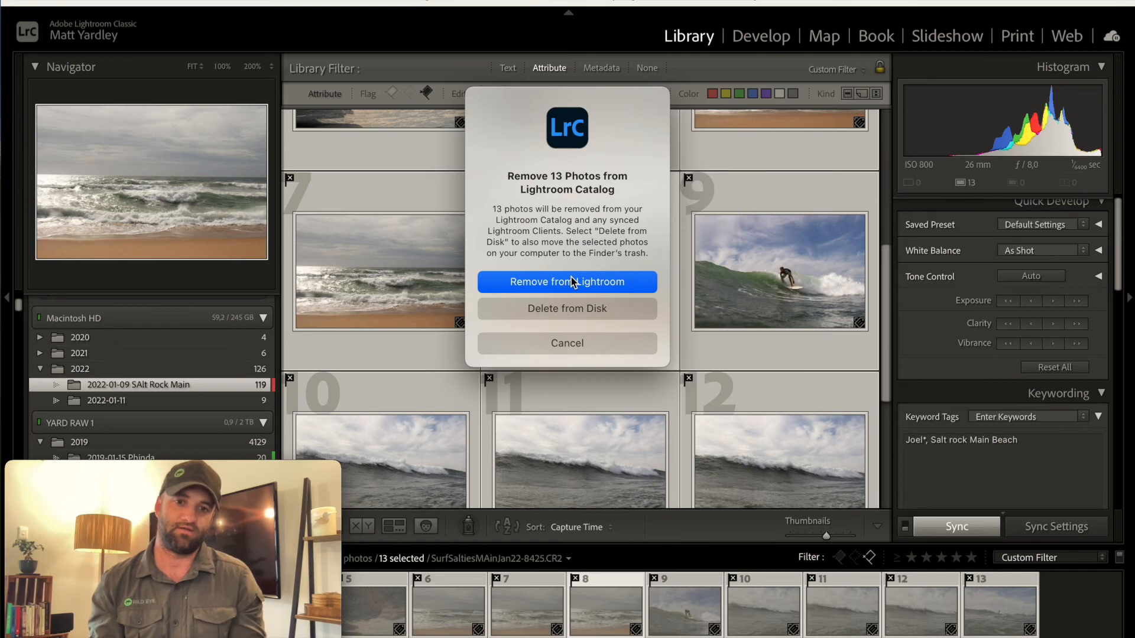
click(566, 306)
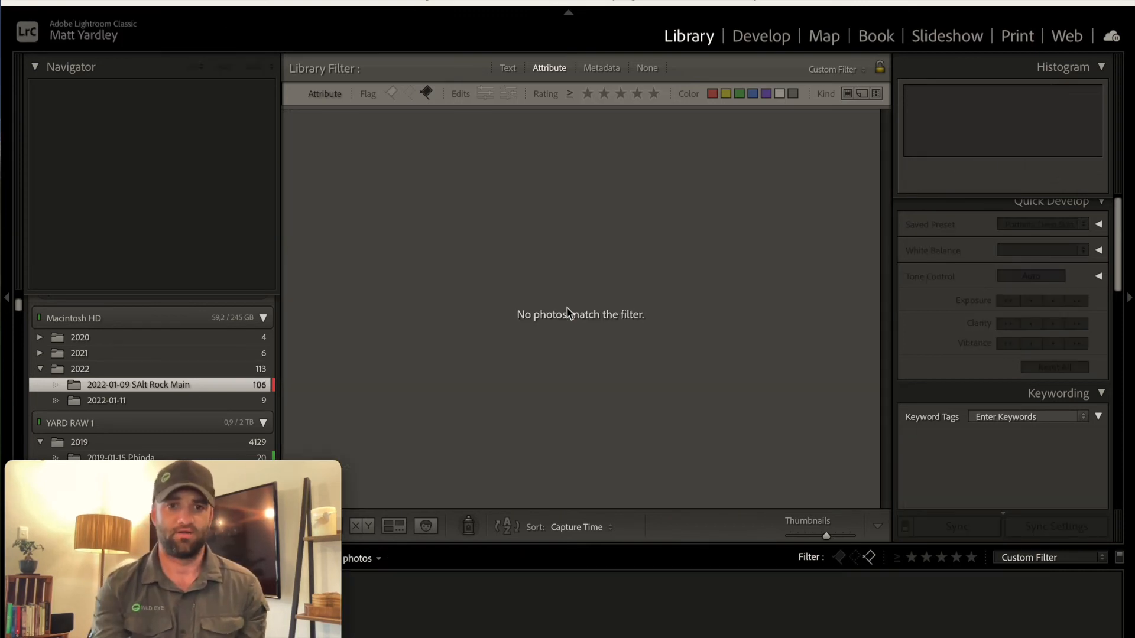
Step: Turn off the rejected-photos filter and look through the remaining photos in the folder
click(426, 94)
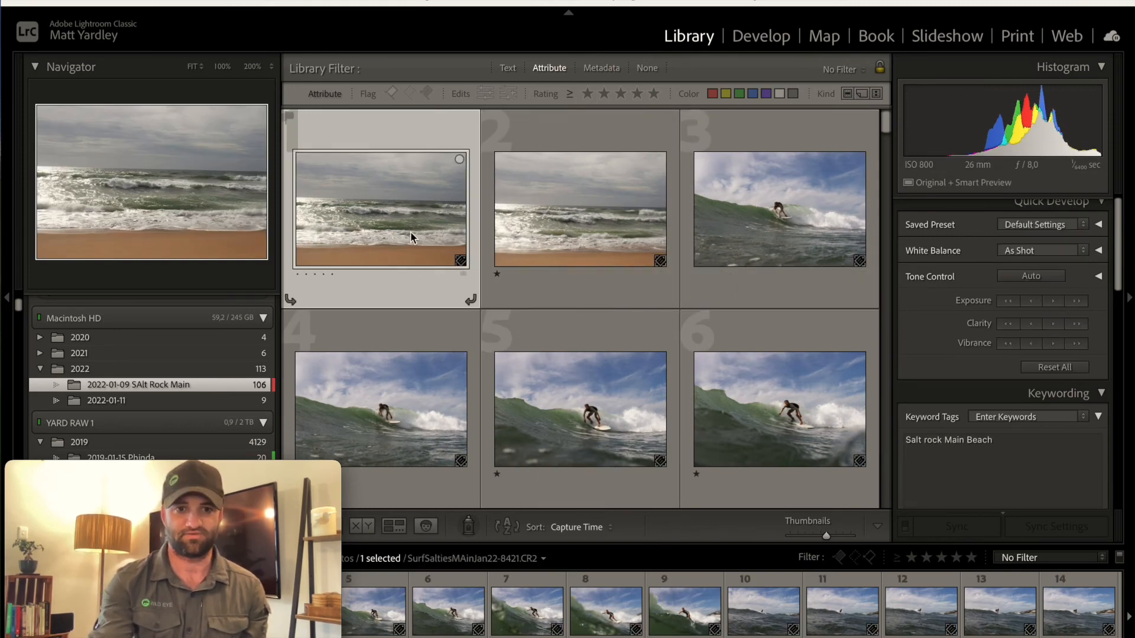
scroll(371, 233, down, 1)
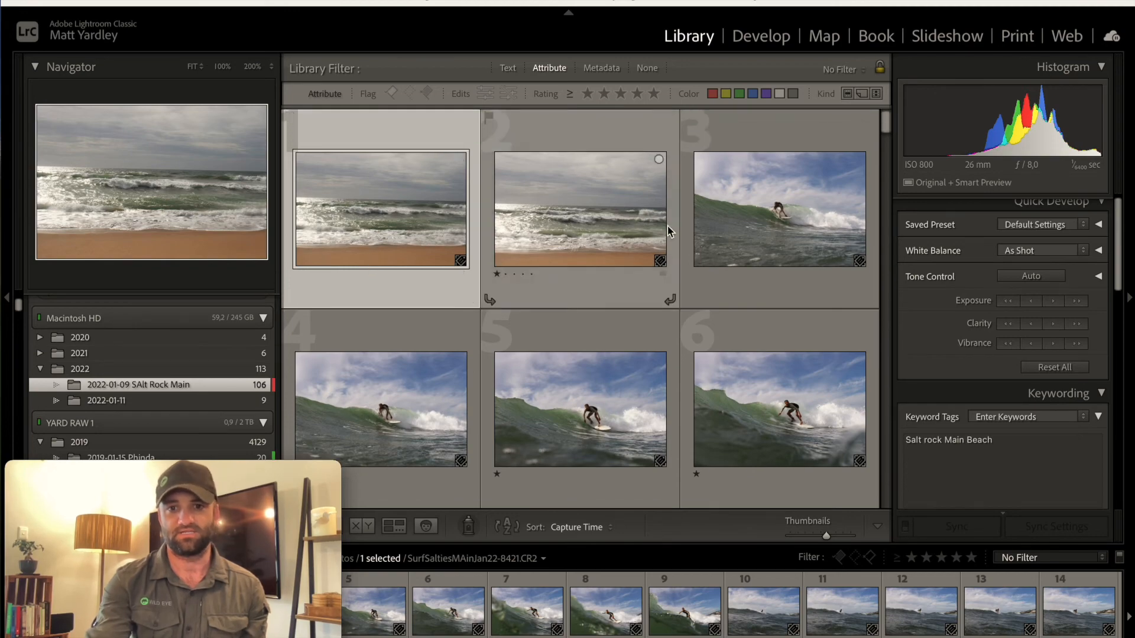
scroll(759, 230, down, 10)
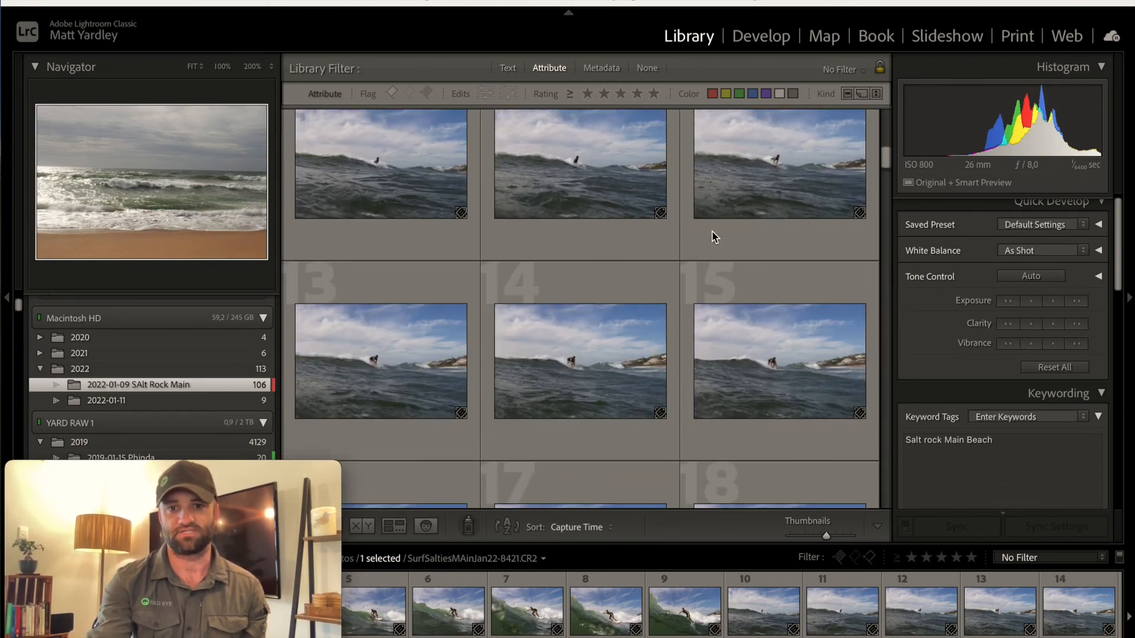
scroll(715, 237, up, 12)
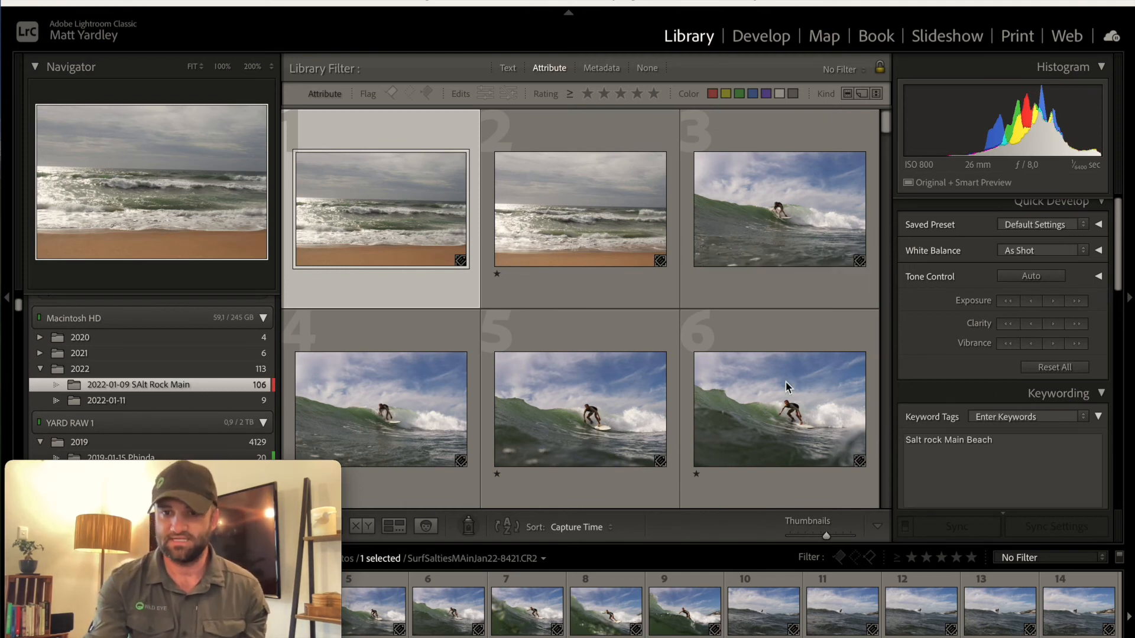
Step: Compare the keywords on the second beach photo with those on the fifth photo, the surfer on a wave
click(560, 410)
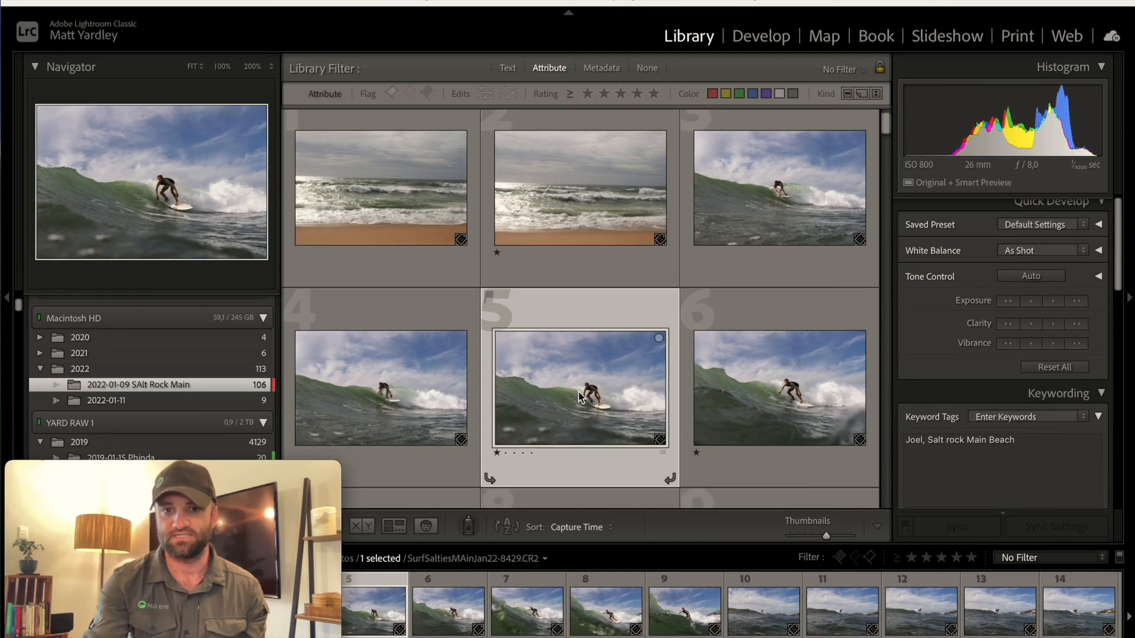
click(587, 237)
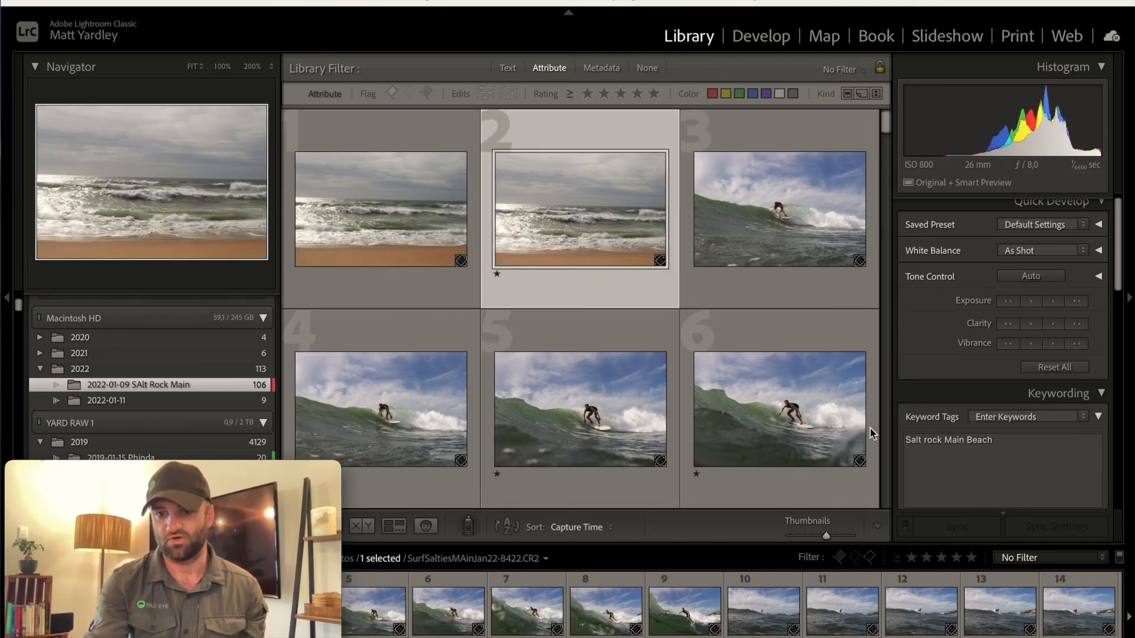
click(582, 408)
scroll(583, 408, down, 1)
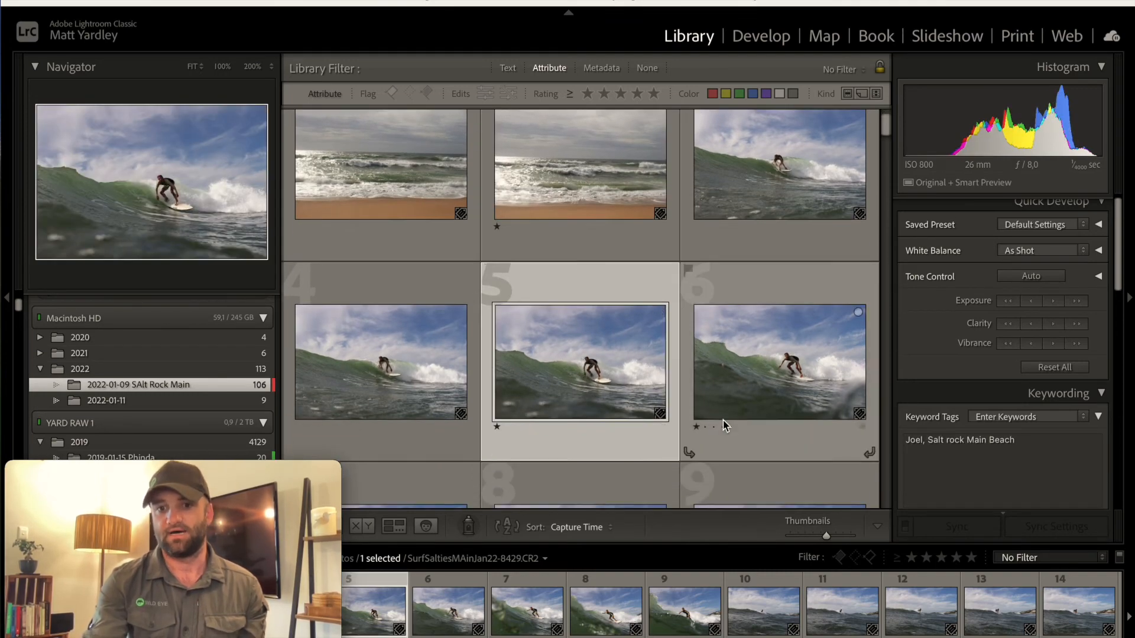
Step: Select photos 49 to 54 of the same surfer and add the surfer's name to their keyword tags
scroll(722, 420, down, 10)
scroll(722, 420, down, 6)
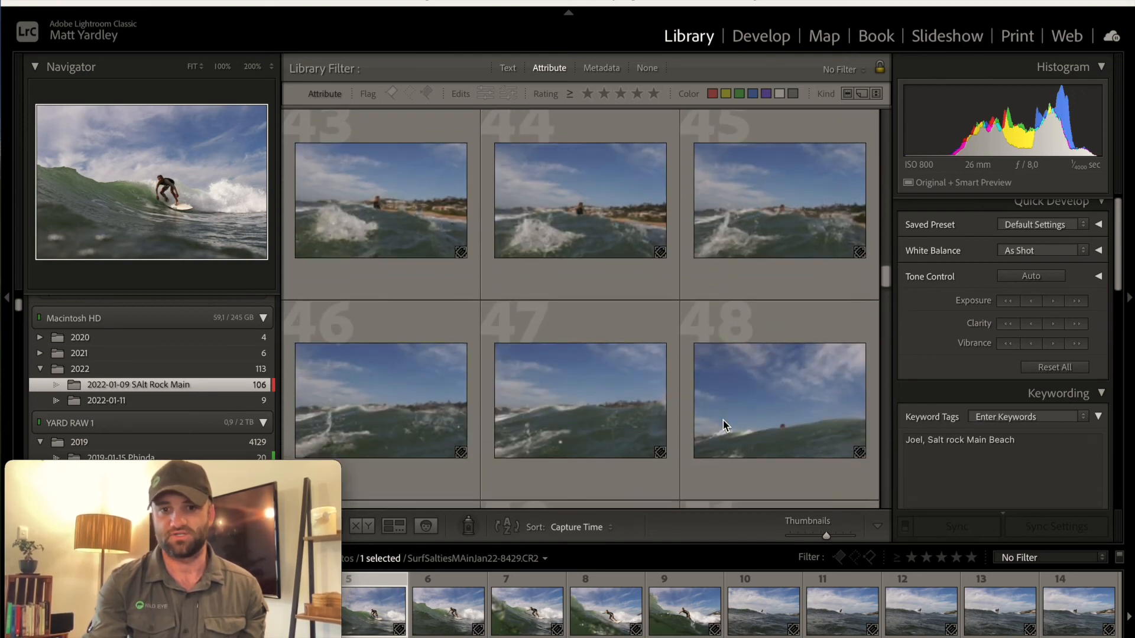
click(440, 243)
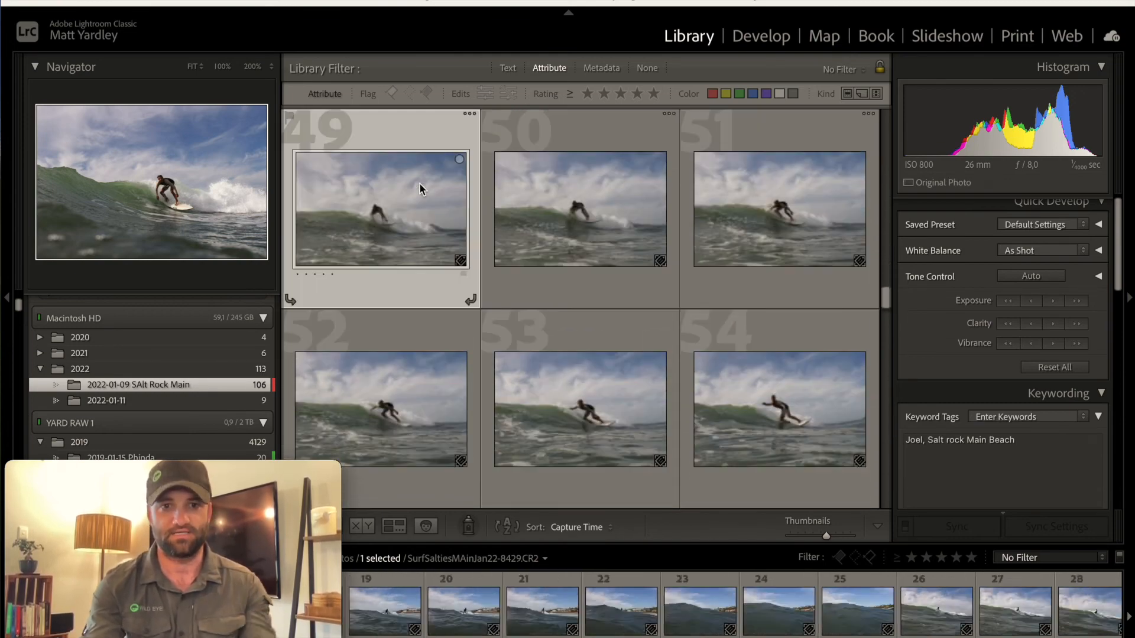
shift+click(804, 417)
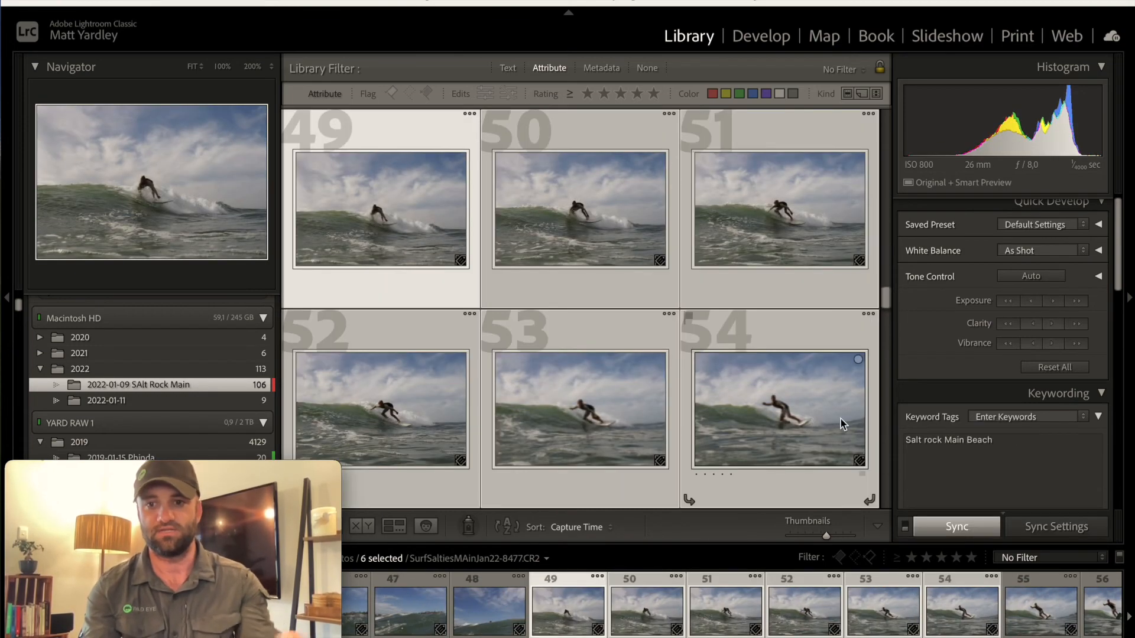
click(996, 448)
text(, JOEL)
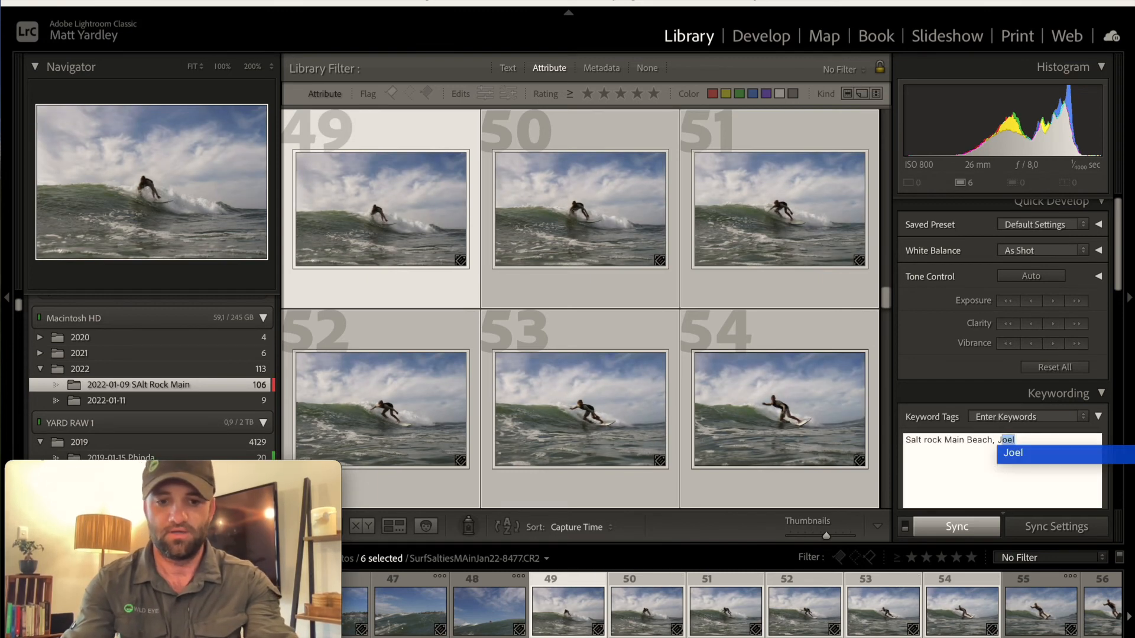
key(BackSpace)
key(BackSpace)
key(BackSpace)
key(BackSpace)
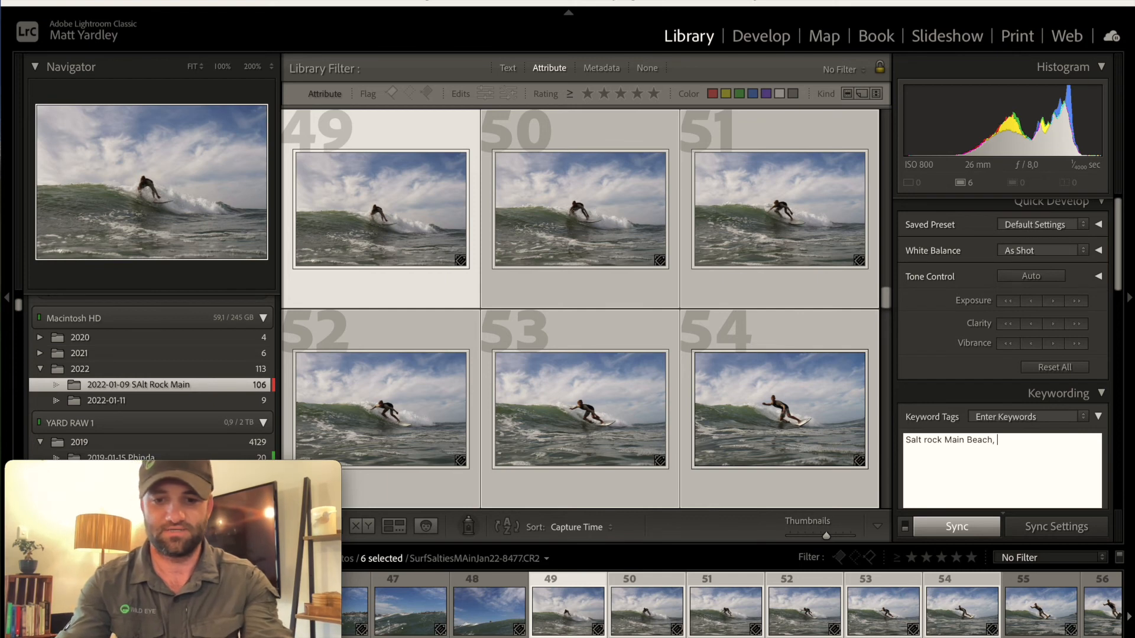
text(joel)
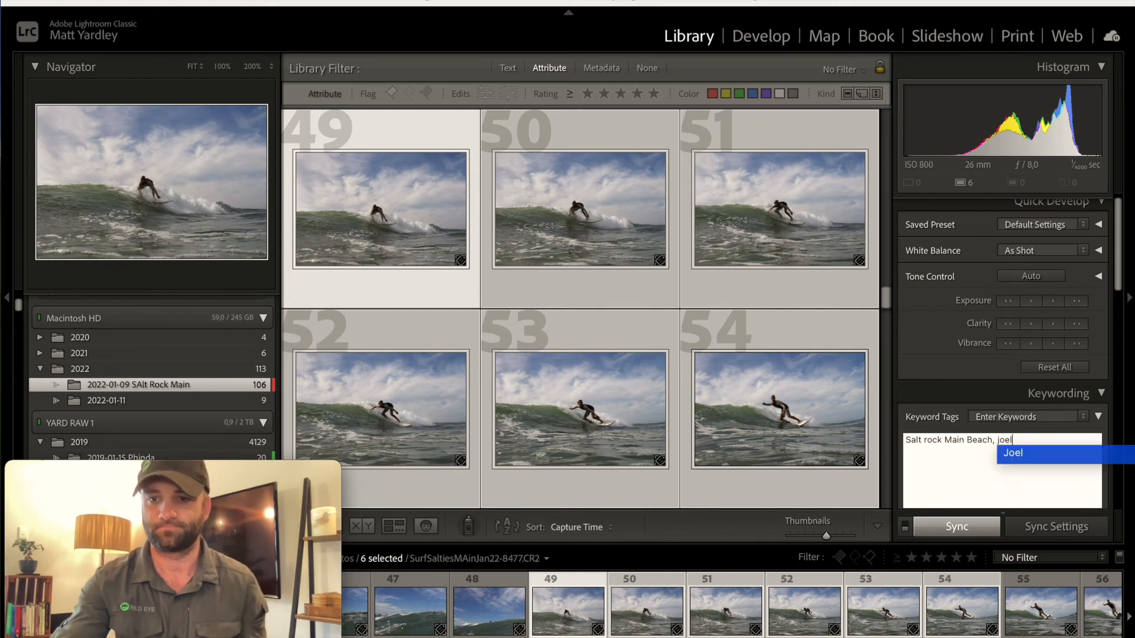
key(Return)
scroll(996, 476, down, 2)
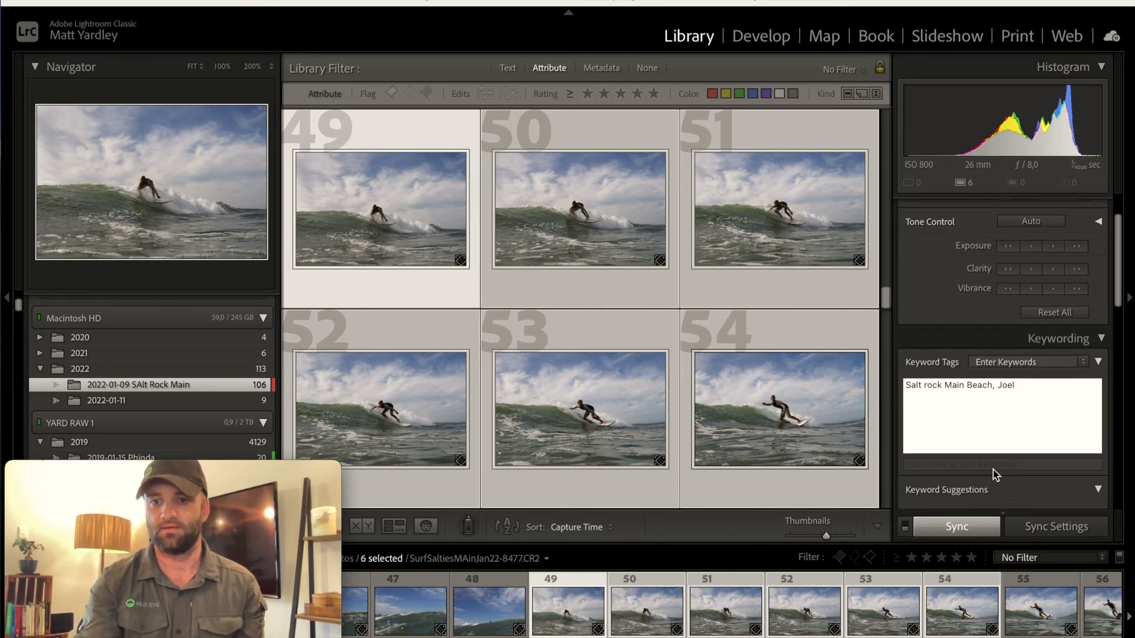
key(Return)
Step: Filter the folder by text so that only photos whose keywords contain the surfer's name are shown
scroll(835, 389, up, 2)
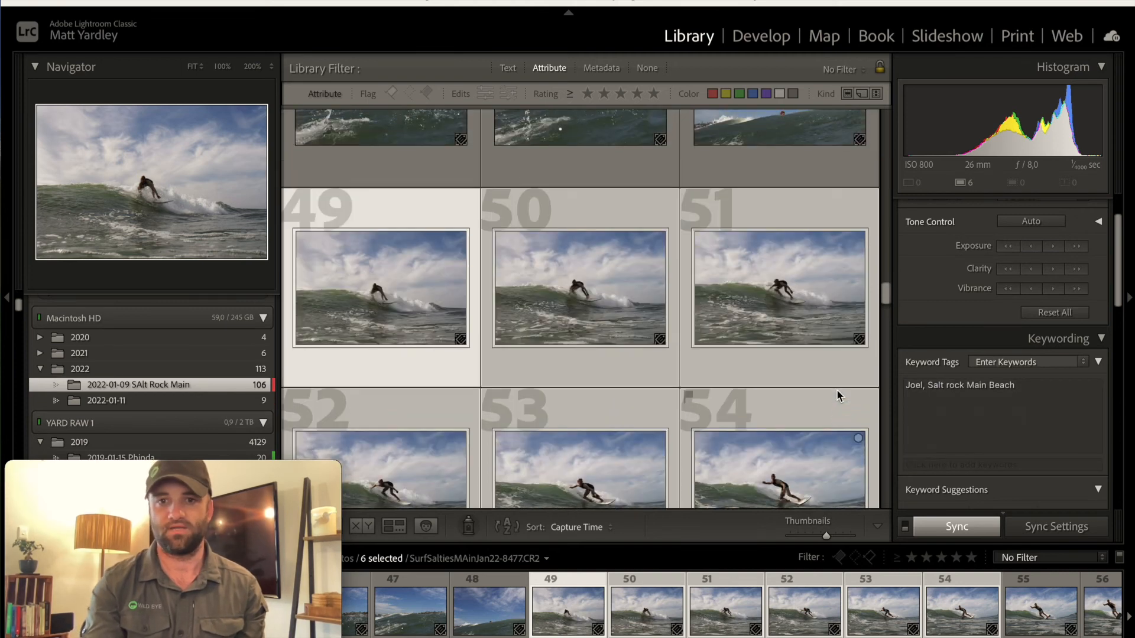
click(508, 69)
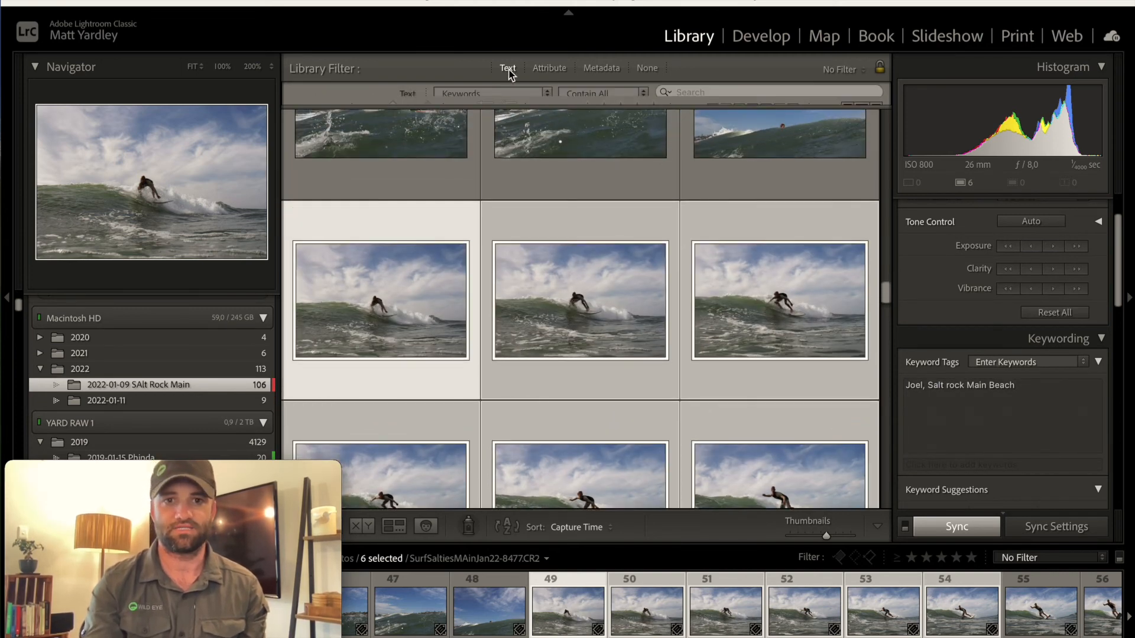
click(517, 98)
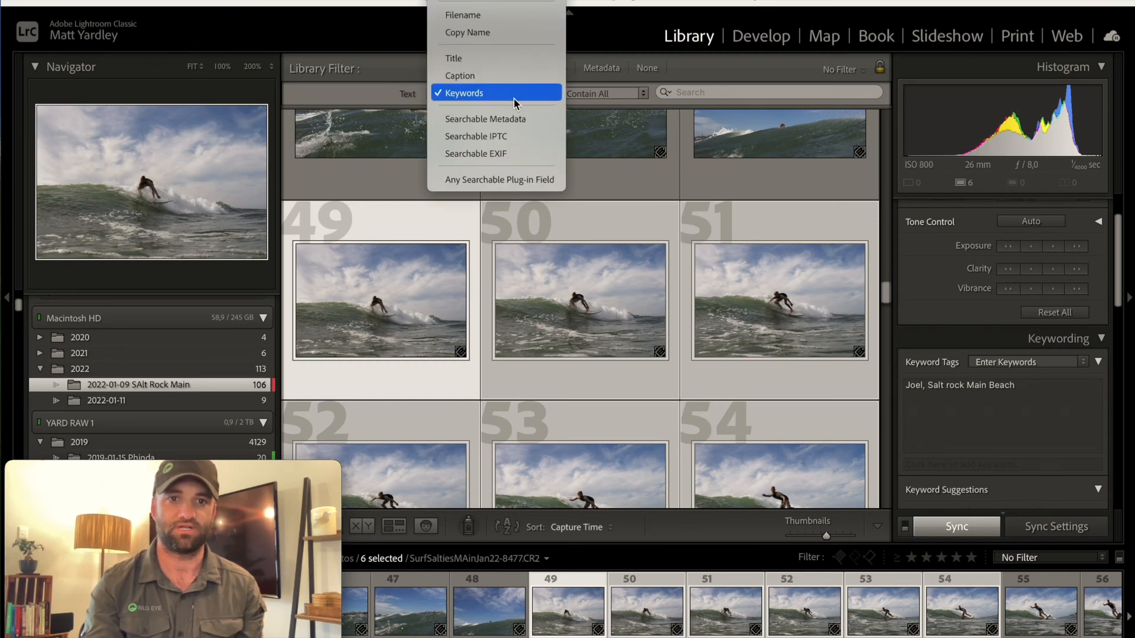
click(516, 95)
click(745, 95)
text(joel)
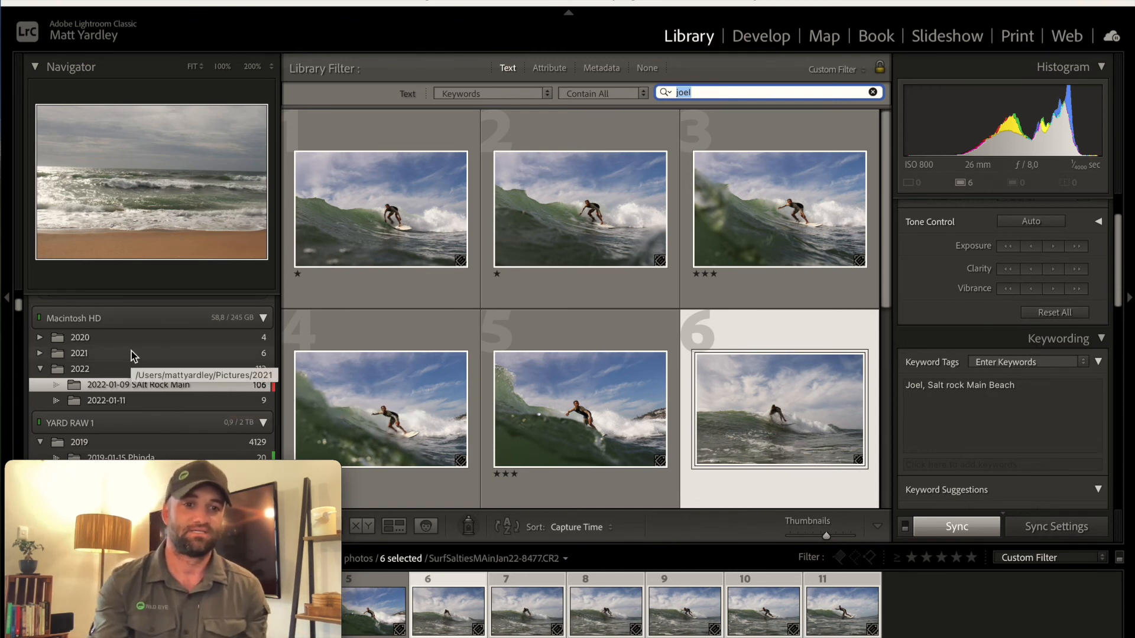
Step: Look through the keyword matches in the 2022-01-09 SAlt Rock Main folder
scroll(151, 387, down, 1)
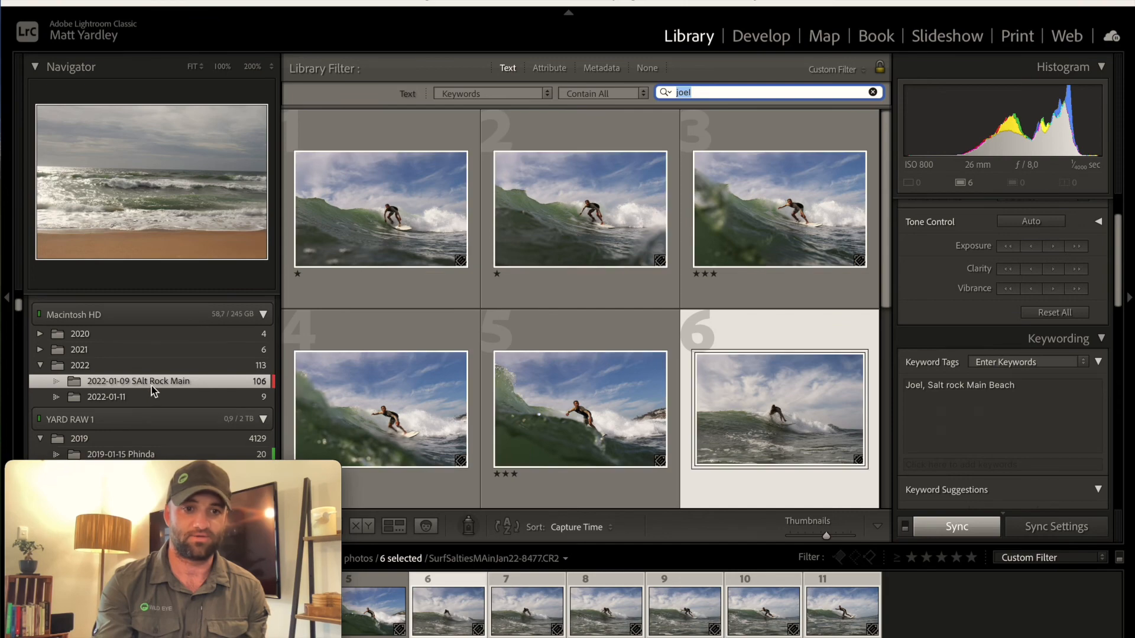
click(157, 383)
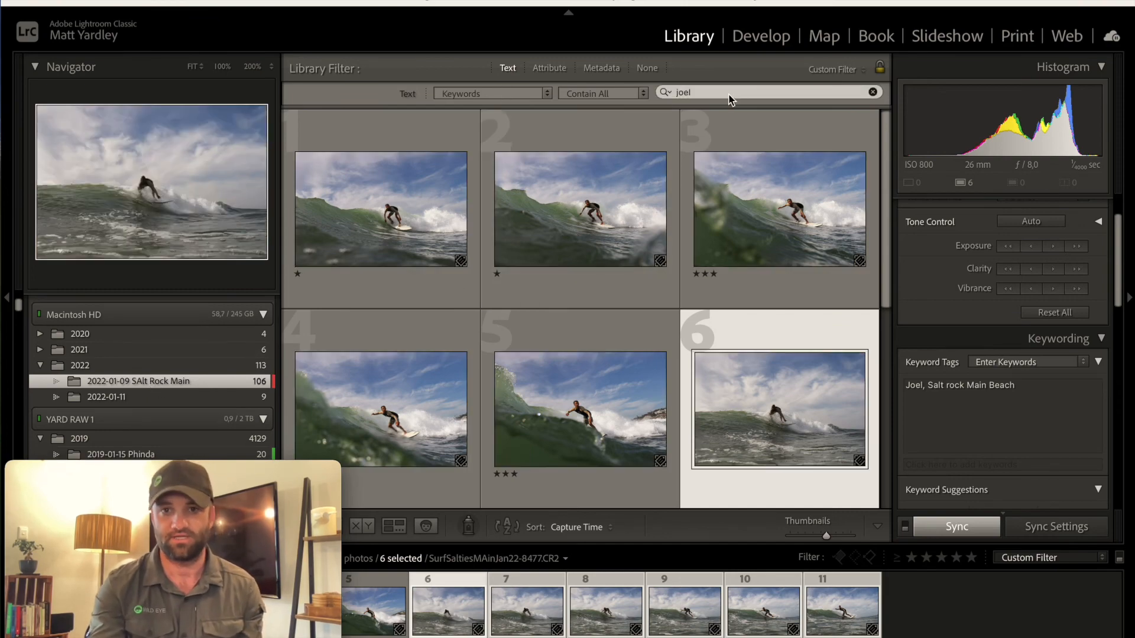
scroll(587, 322, down, 3)
scroll(588, 325, up, 3)
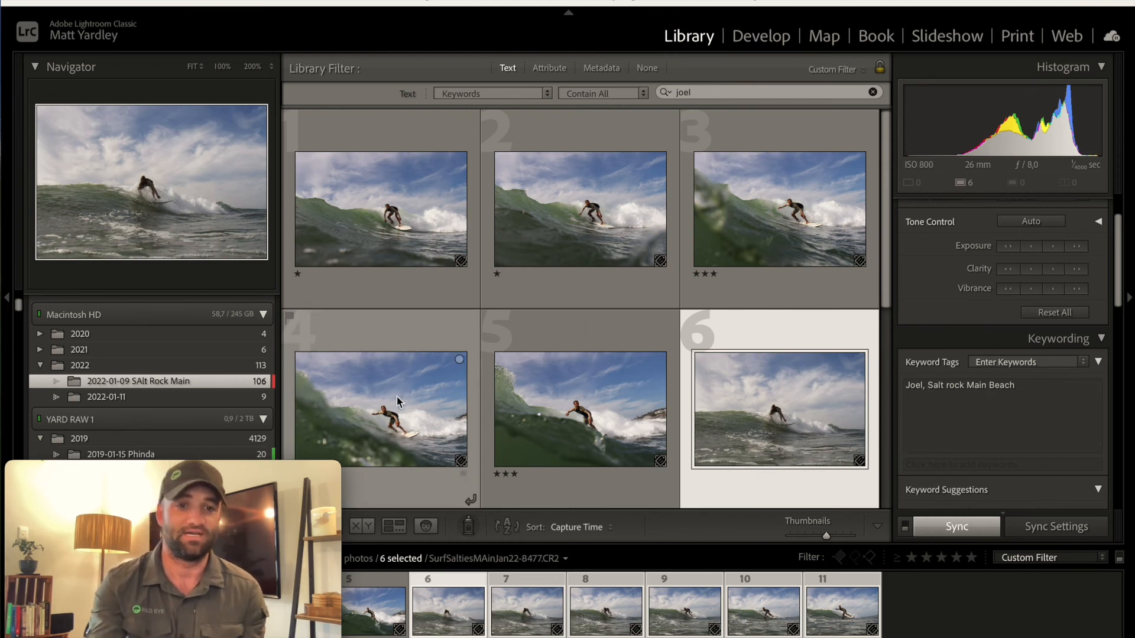
scroll(186, 358, down, 5)
scroll(186, 357, up, 4)
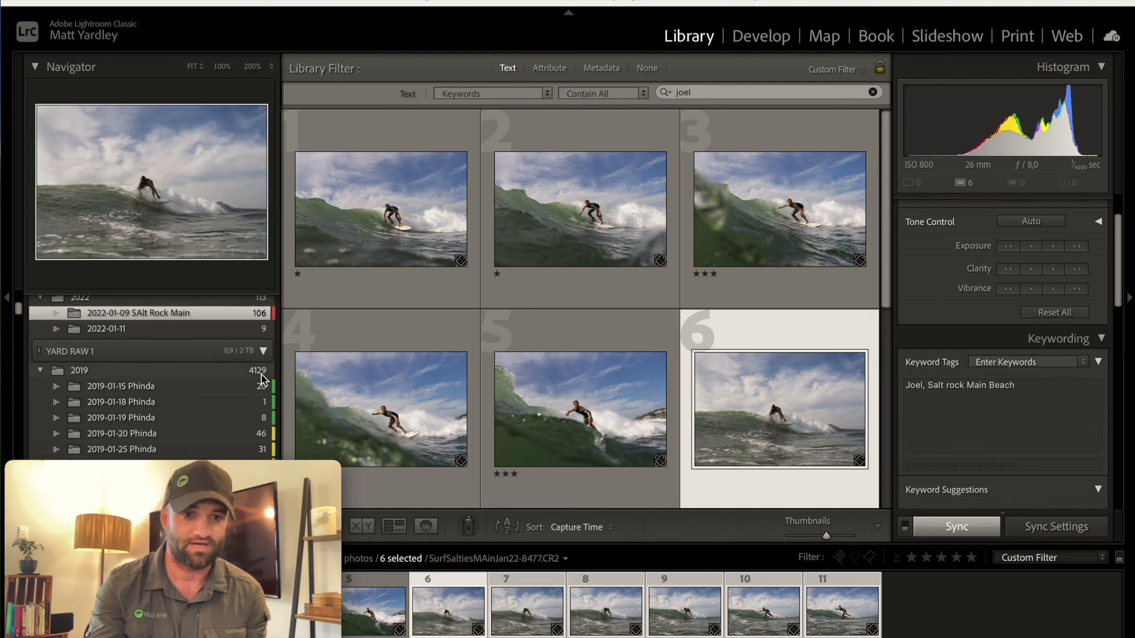
Step: Switch to all photographs in the catalog, reapply the surfer's-name keyword filter and look through the matches
scroll(258, 355, up, 5)
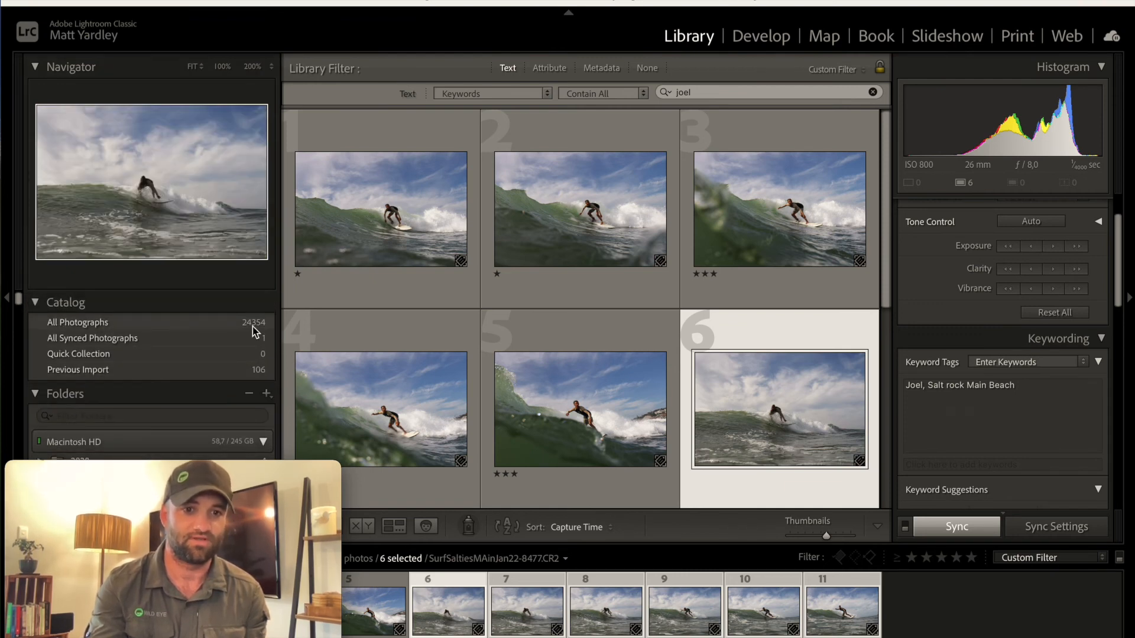
scroll(256, 331, down, 5)
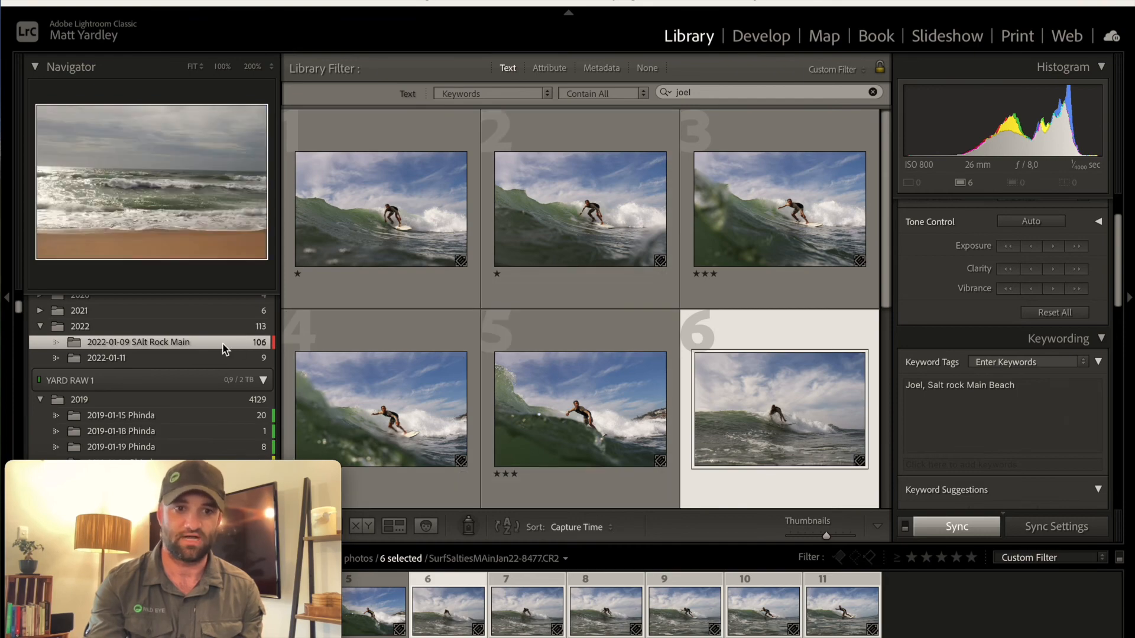
scroll(225, 349, up, 5)
click(218, 322)
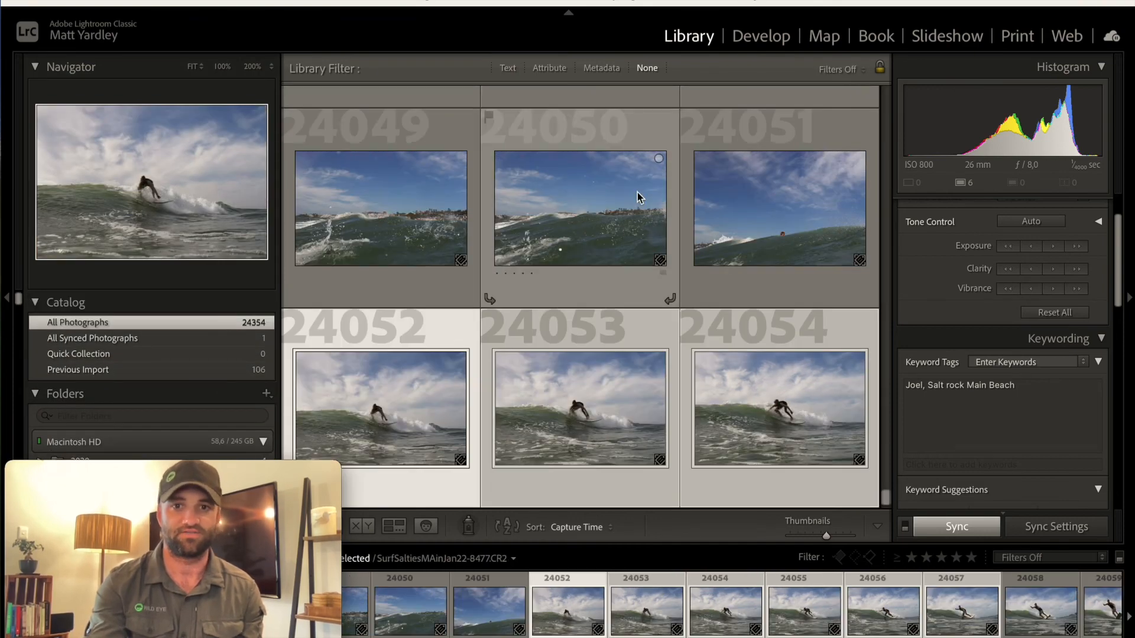
scroll(590, 132, up, 3)
click(517, 69)
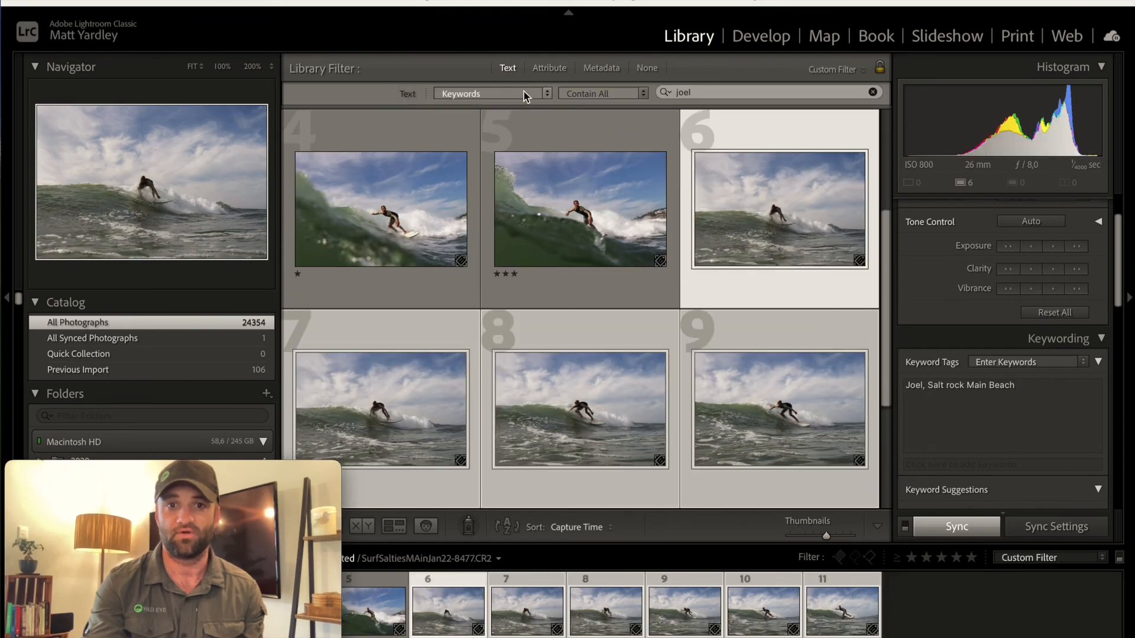
scroll(732, 201, down, 3)
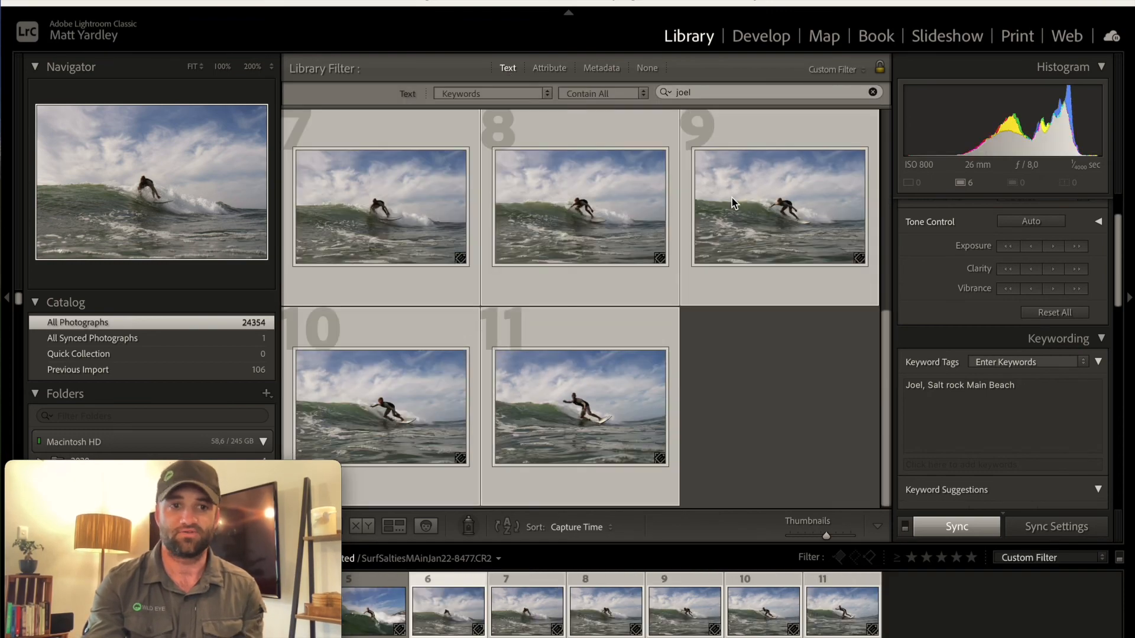
scroll(731, 201, up, 5)
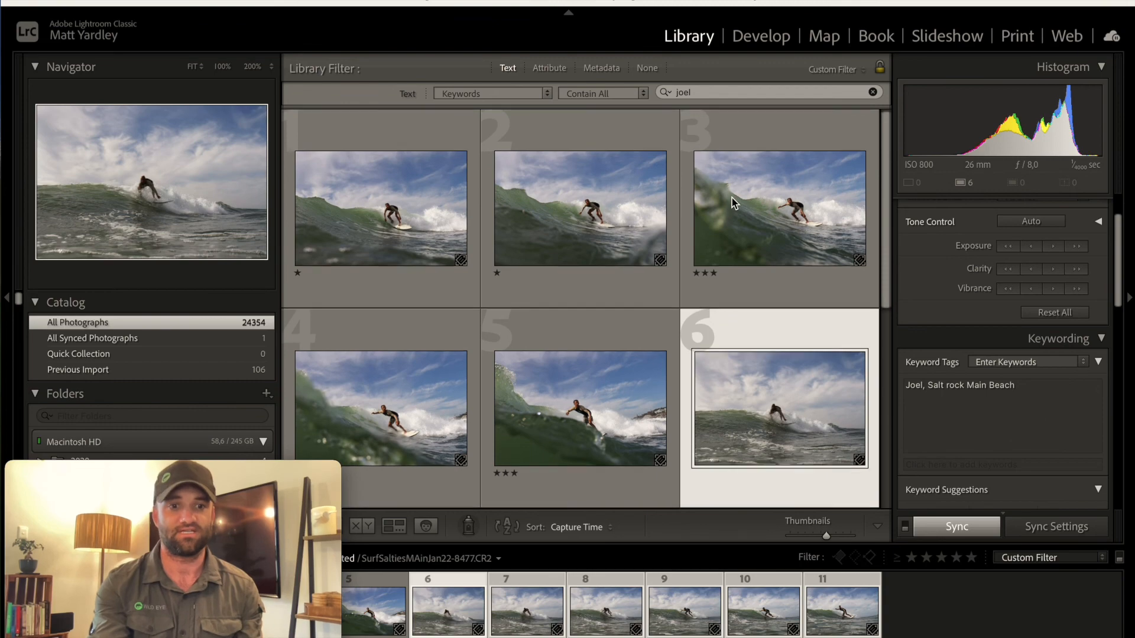
scroll(731, 197, down, 4)
scroll(731, 197, up, 4)
scroll(731, 198, down, 1)
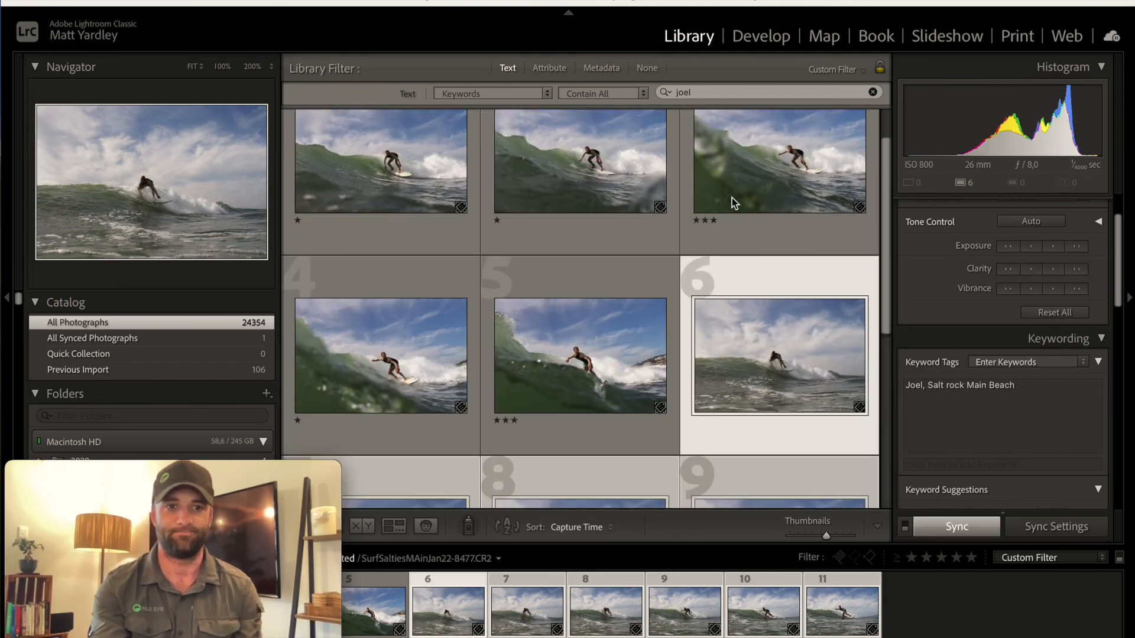
Step: Return to the 2022-01-09 SAlt Rock Main folder and look through its unfiltered photos
scroll(86, 340, down, 3)
click(157, 366)
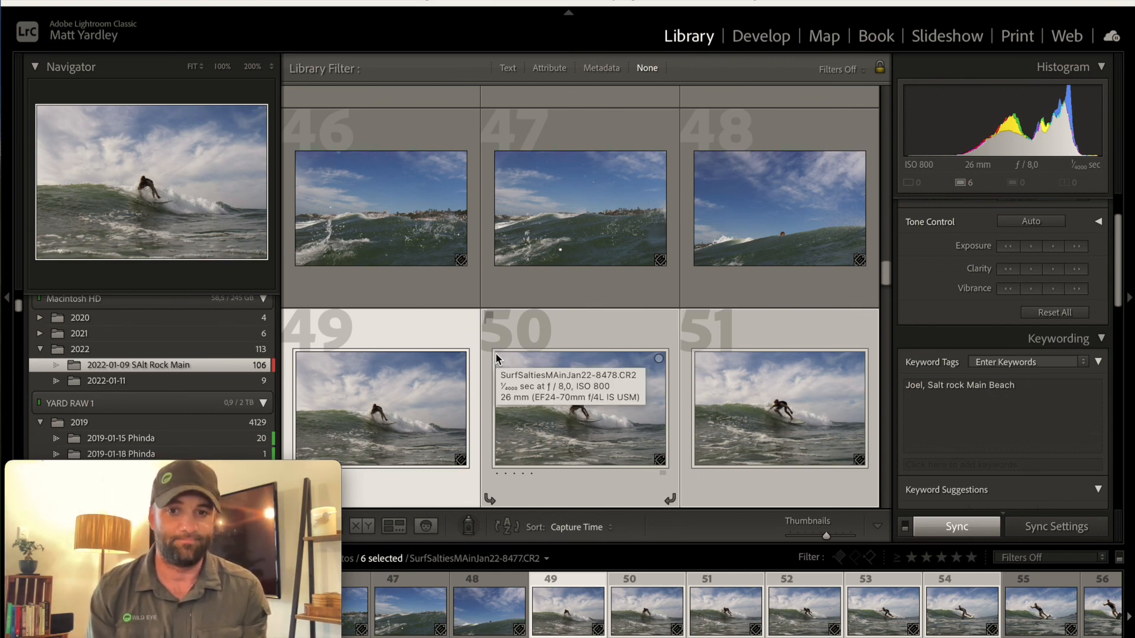
click(587, 272)
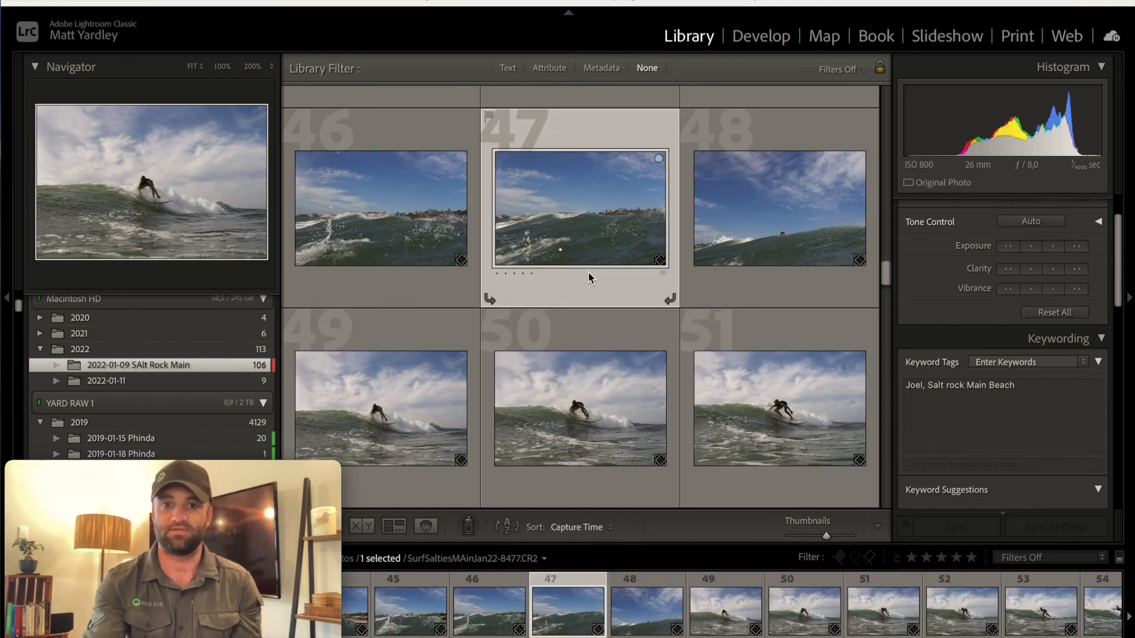
scroll(587, 272, up, 1)
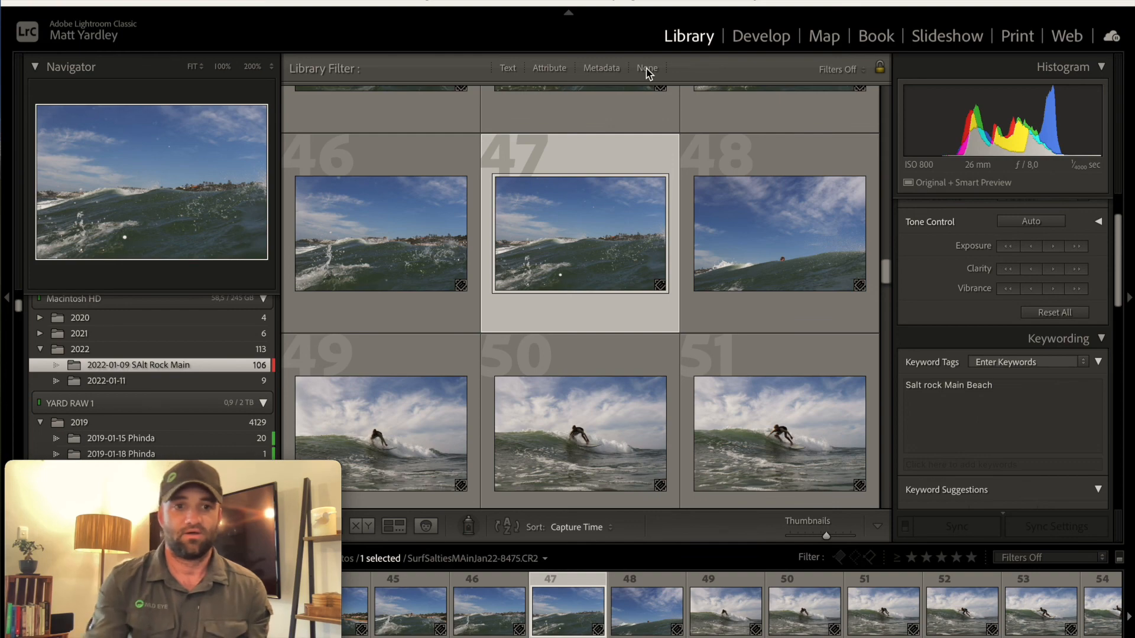
scroll(470, 348, down, 1)
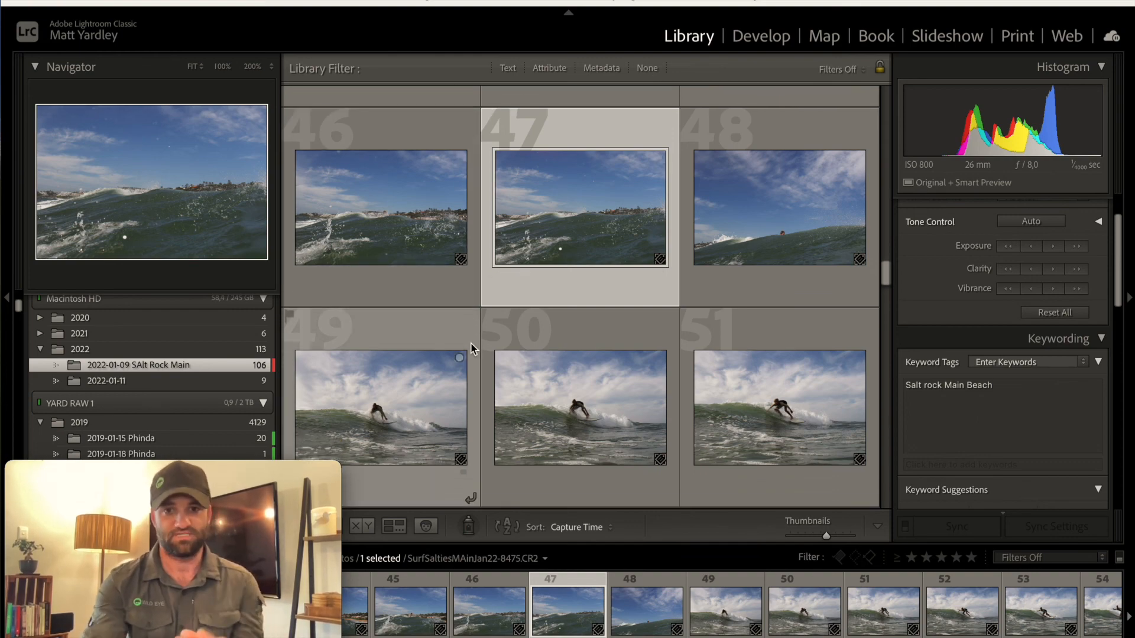
scroll(471, 345, up, 15)
scroll(530, 342, down, 2)
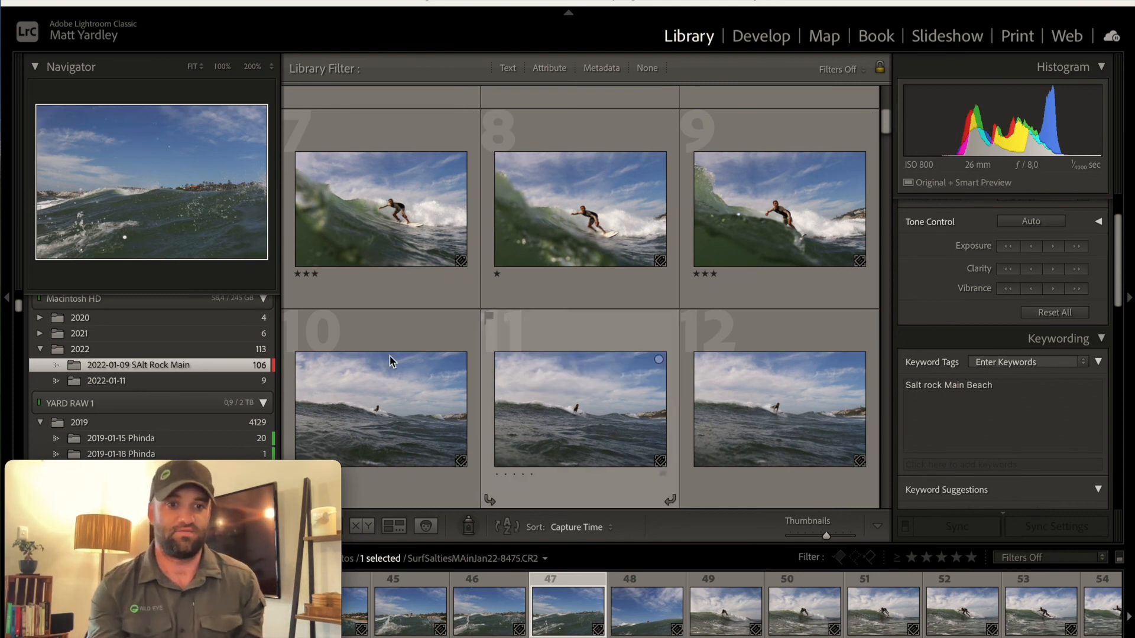
Step: Change the color label of the 2022-01-09 SAlt Rock Main folder to yellow
right_click(193, 365)
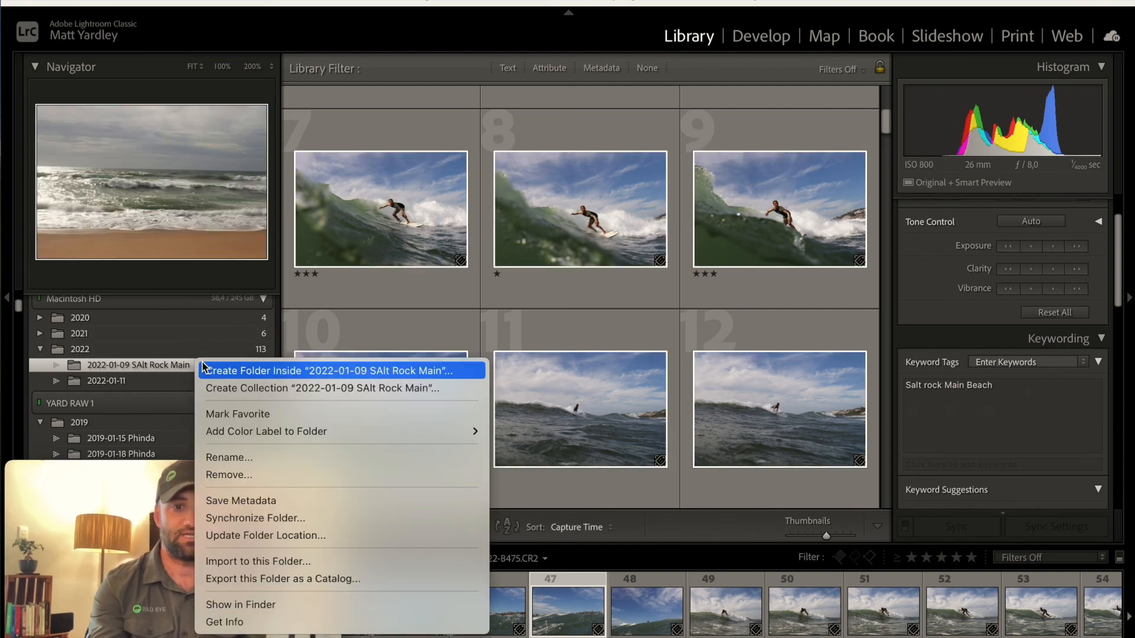
mouse_move(348, 434)
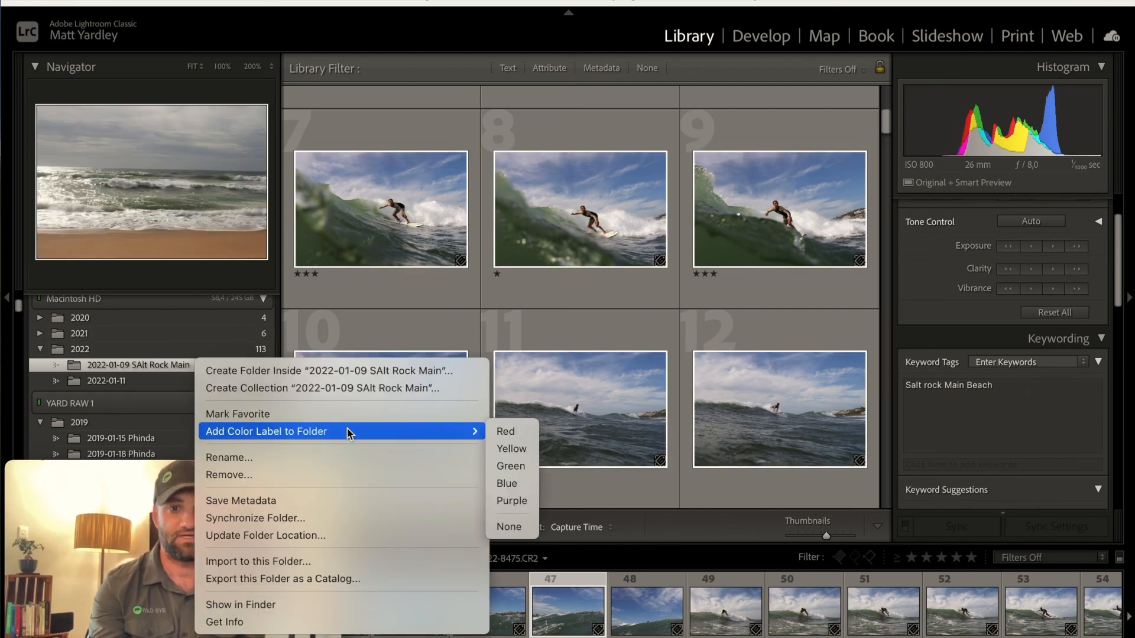
click(510, 450)
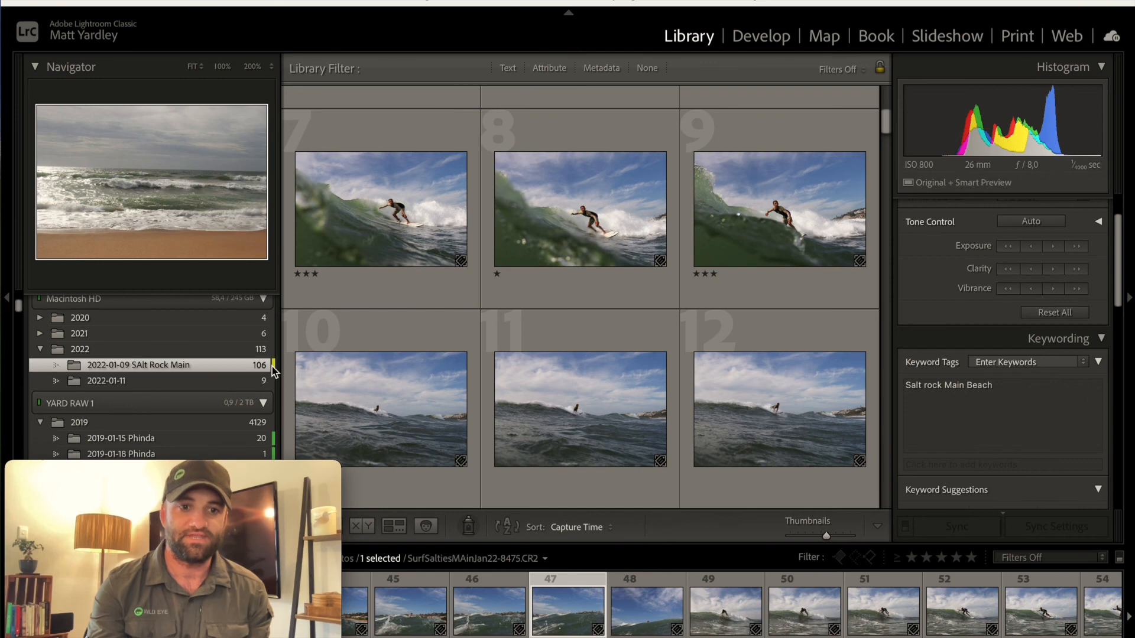
Step: Browse the yellow-labelled 2019 folders on the YARD RAW 1 drive and open the 2019-03-22 Phinda folder
scroll(539, 307, down, 2)
scroll(312, 306, up, 1)
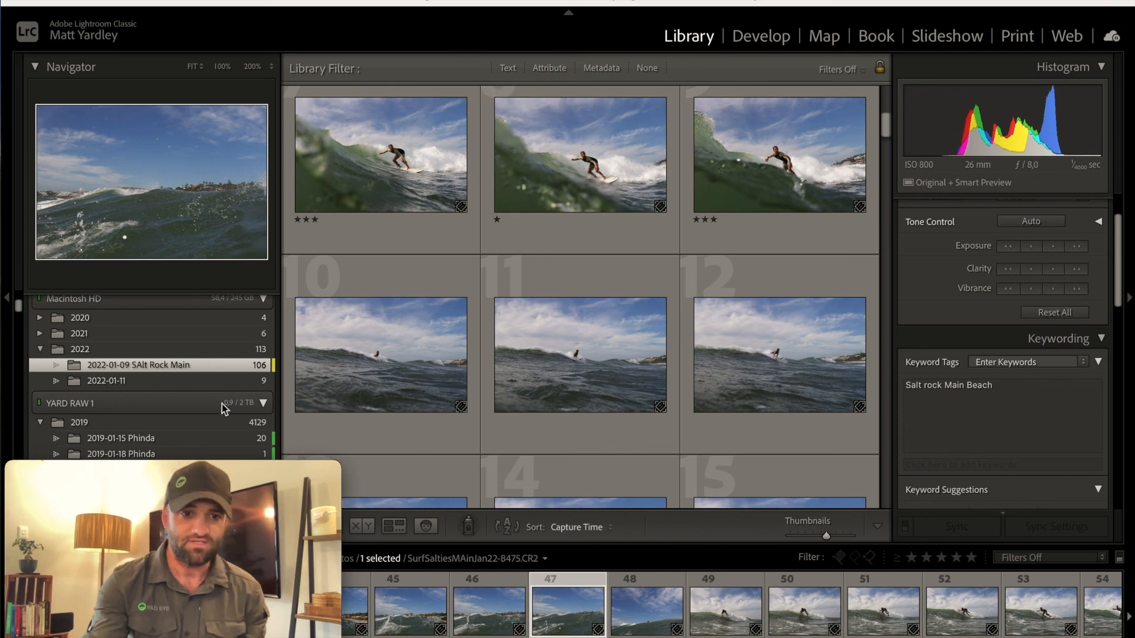
scroll(223, 406, down, 10)
scroll(223, 410, down, 1)
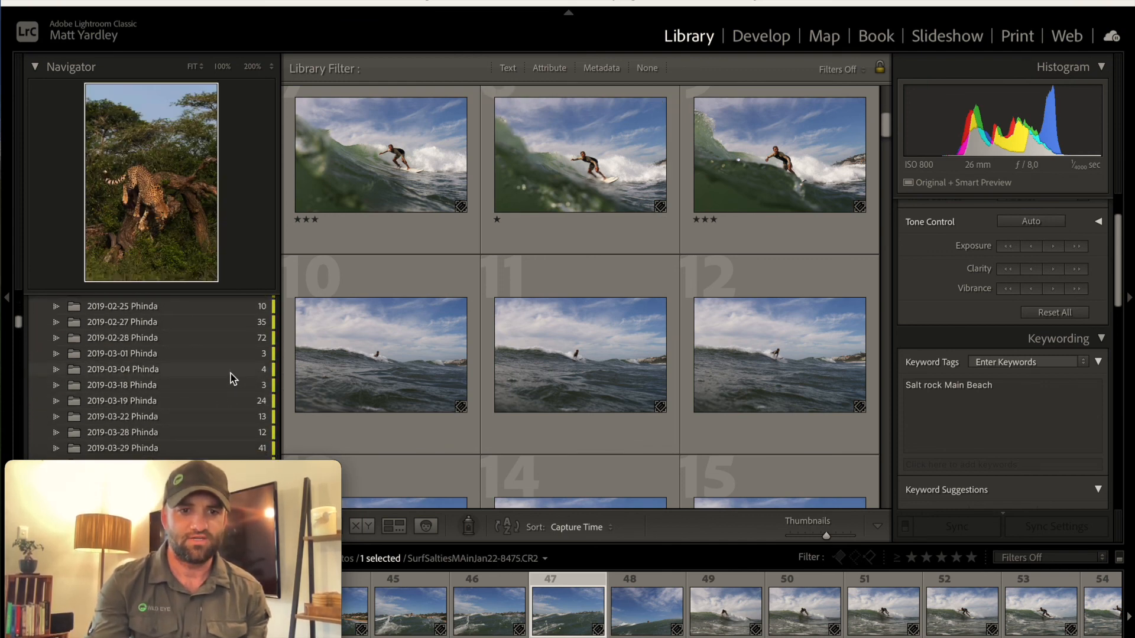
click(230, 372)
scroll(229, 374, down, 2)
click(231, 387)
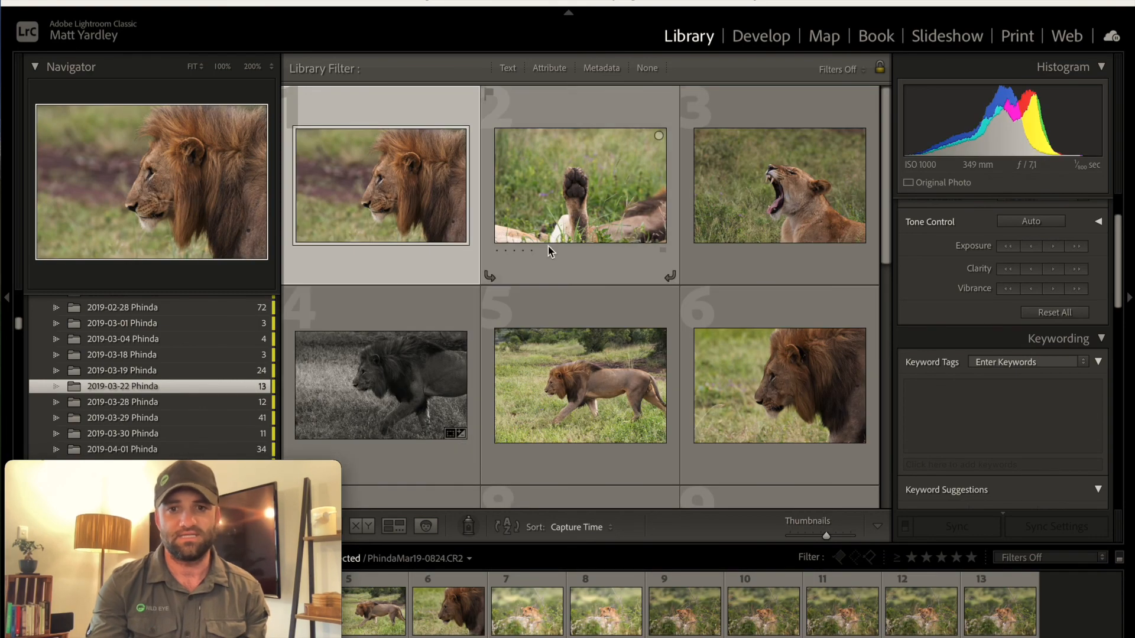
Step: Look through the lion photos in the folder and view one of the lion cub photos full screen
scroll(549, 251, down, 1)
scroll(548, 251, down, 5)
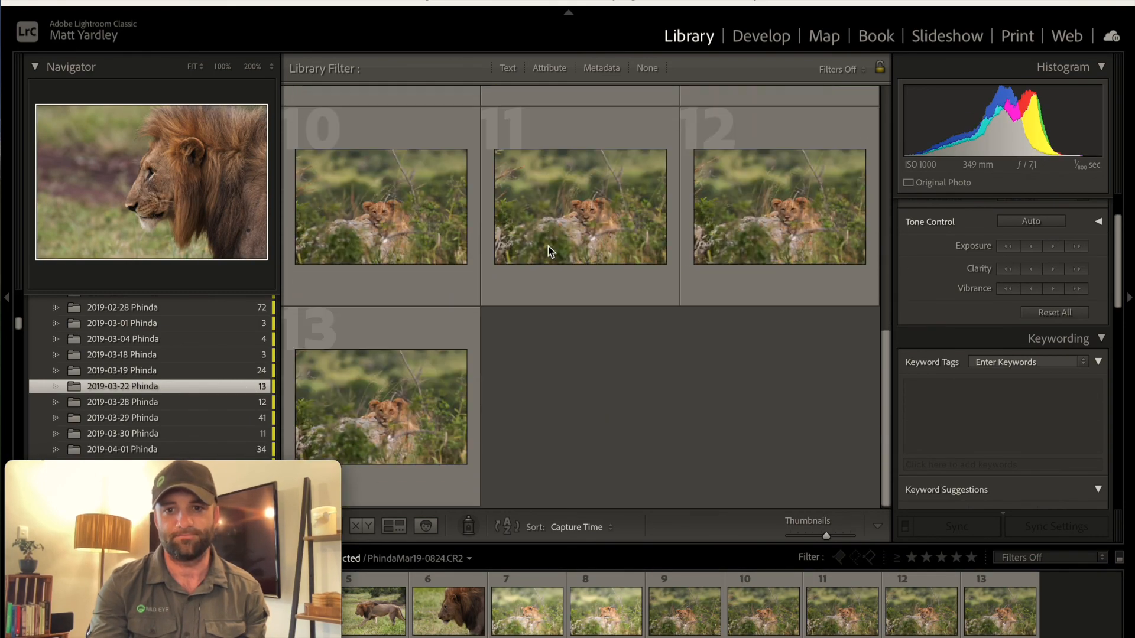
click(425, 282)
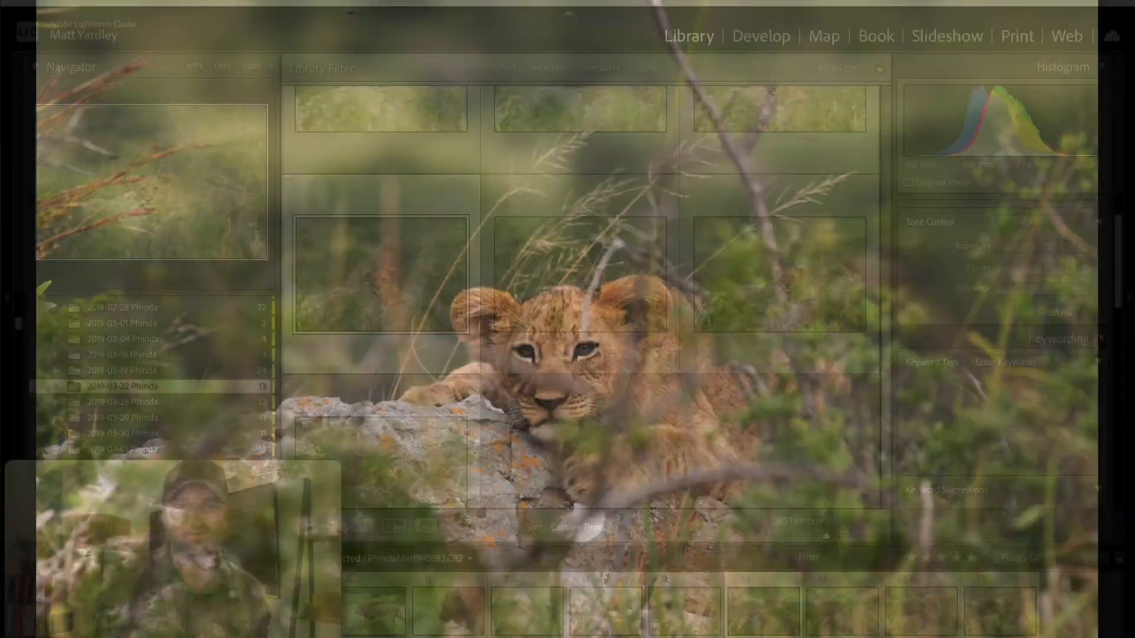